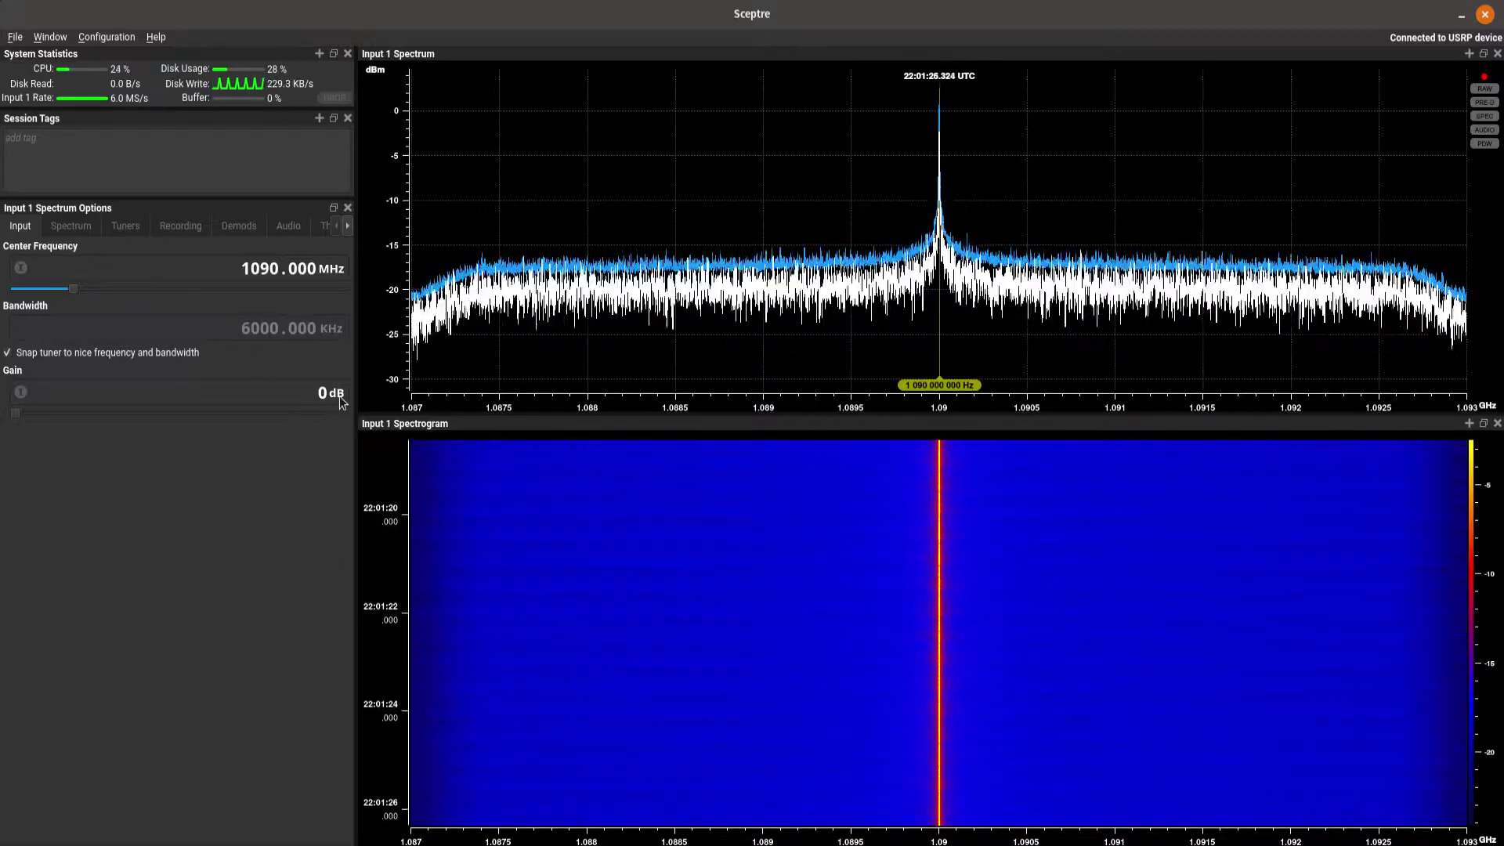
# Raise the Input 1 gain from 0 to 4 dB on the 1090 MHz spectrum
pyautogui.scroll(4, 180, 391)
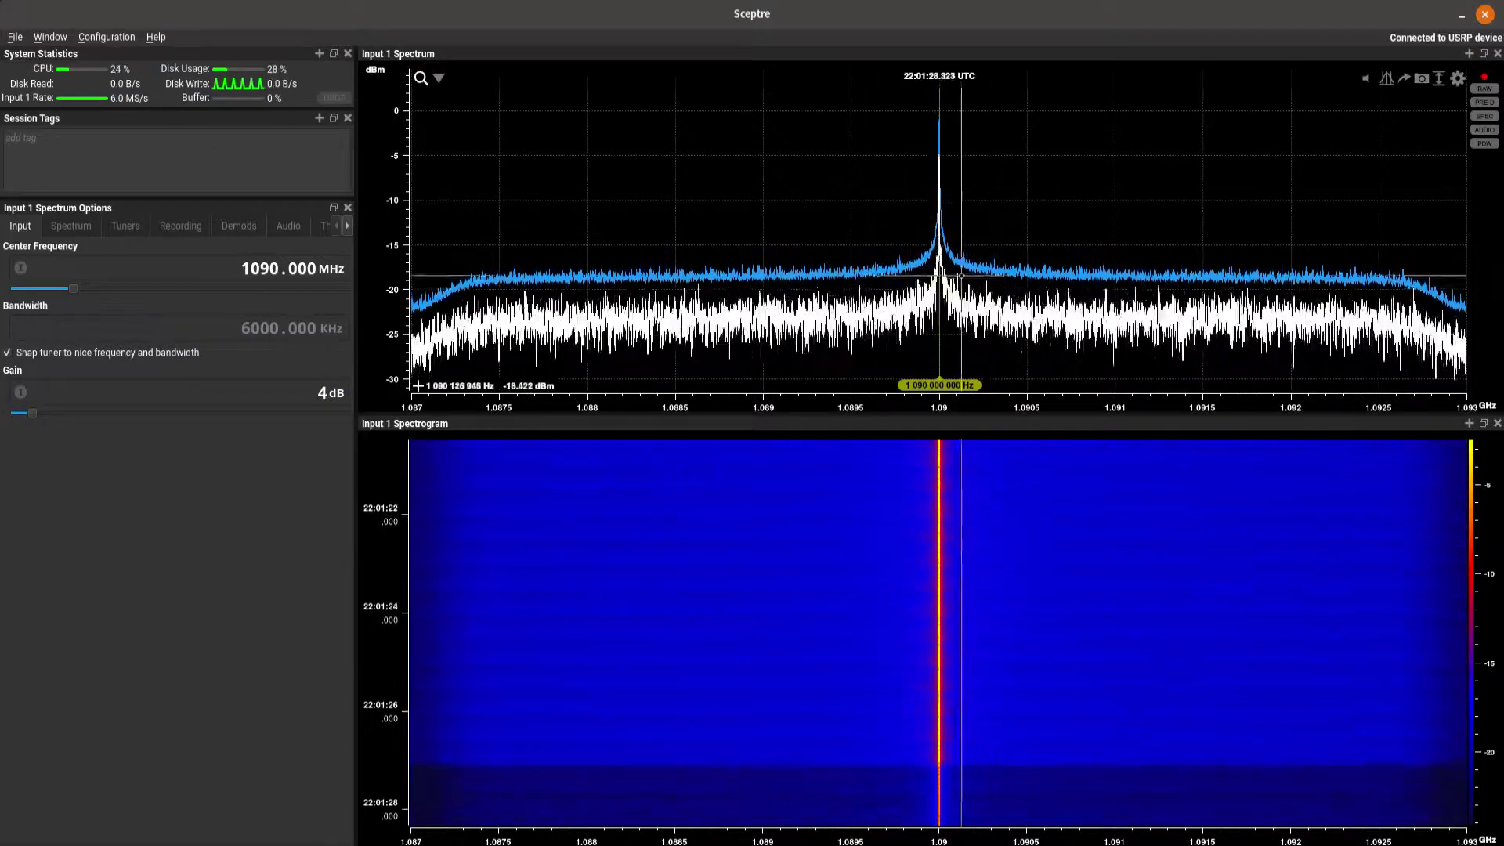
# Add an Input 1 Sample Saturation meter docked above the Spectrum Options
pyautogui.click(67, 38)
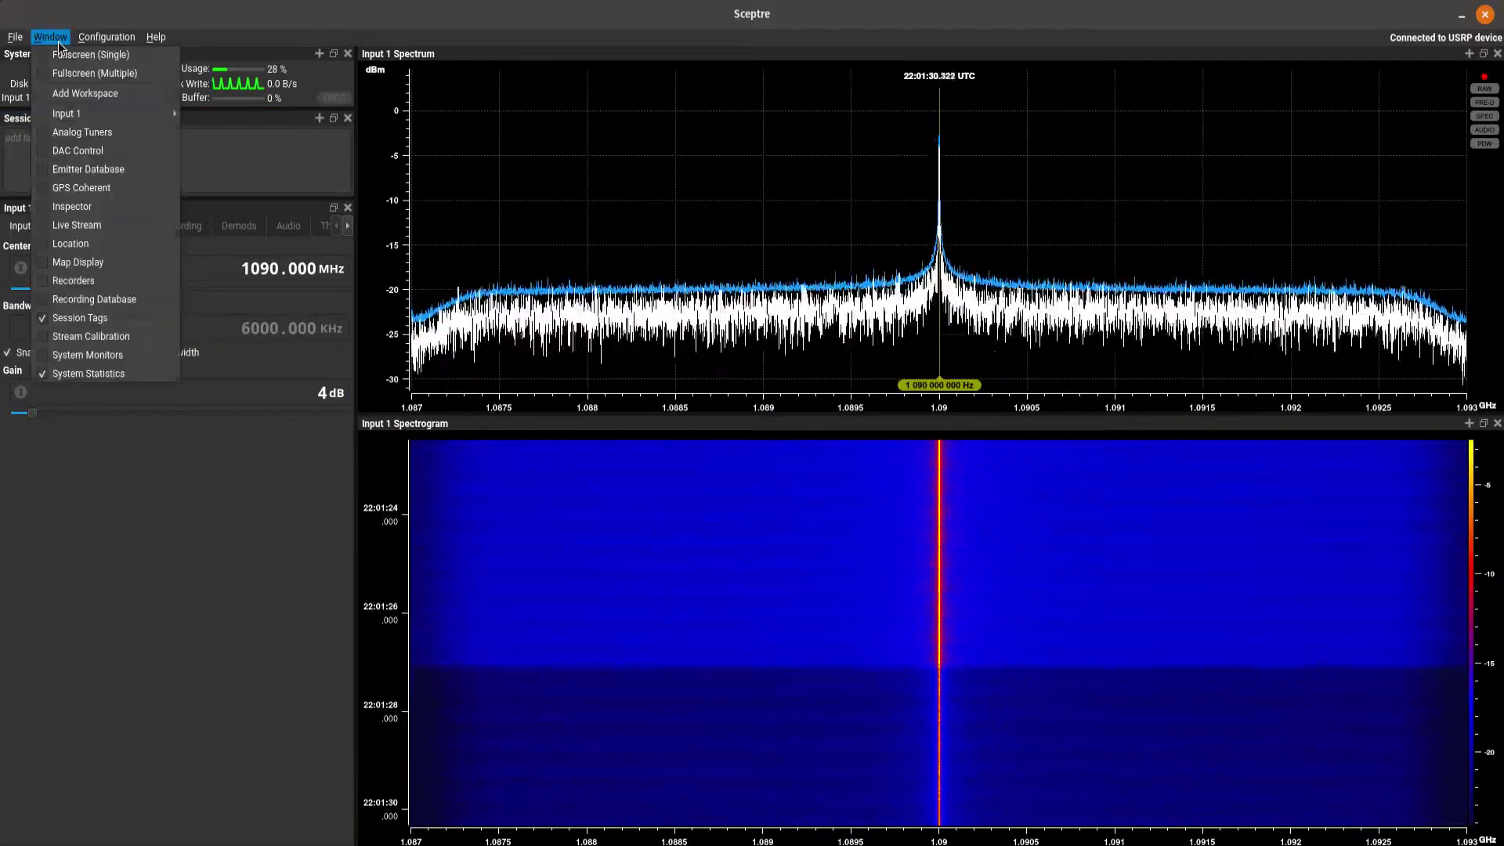
pyautogui.moveTo(118, 113)
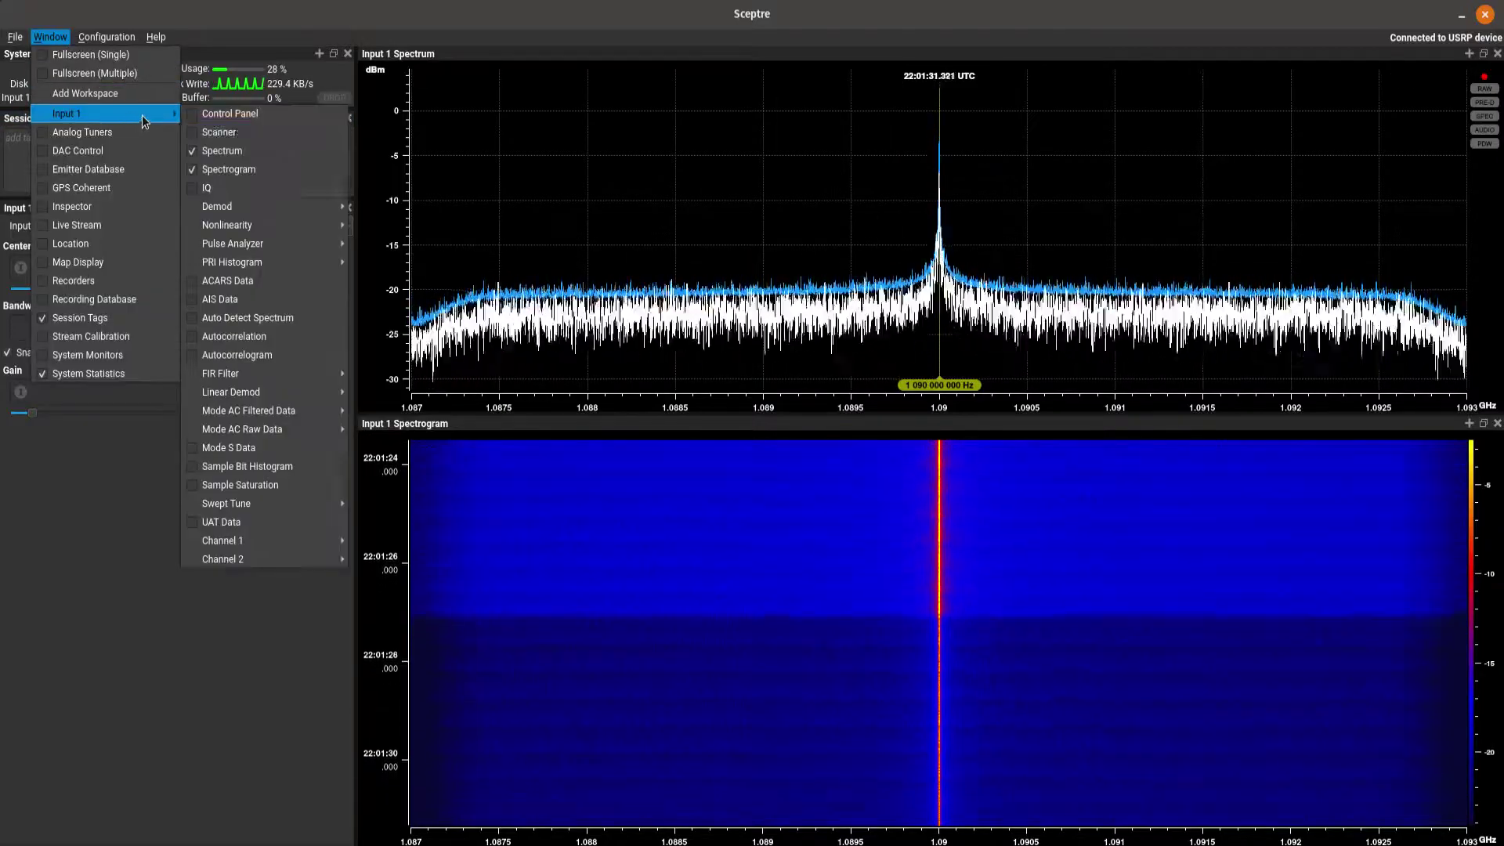
pyautogui.click(317, 485)
pyautogui.moveTo(301, 788); pyautogui.dragTo(227, 456)
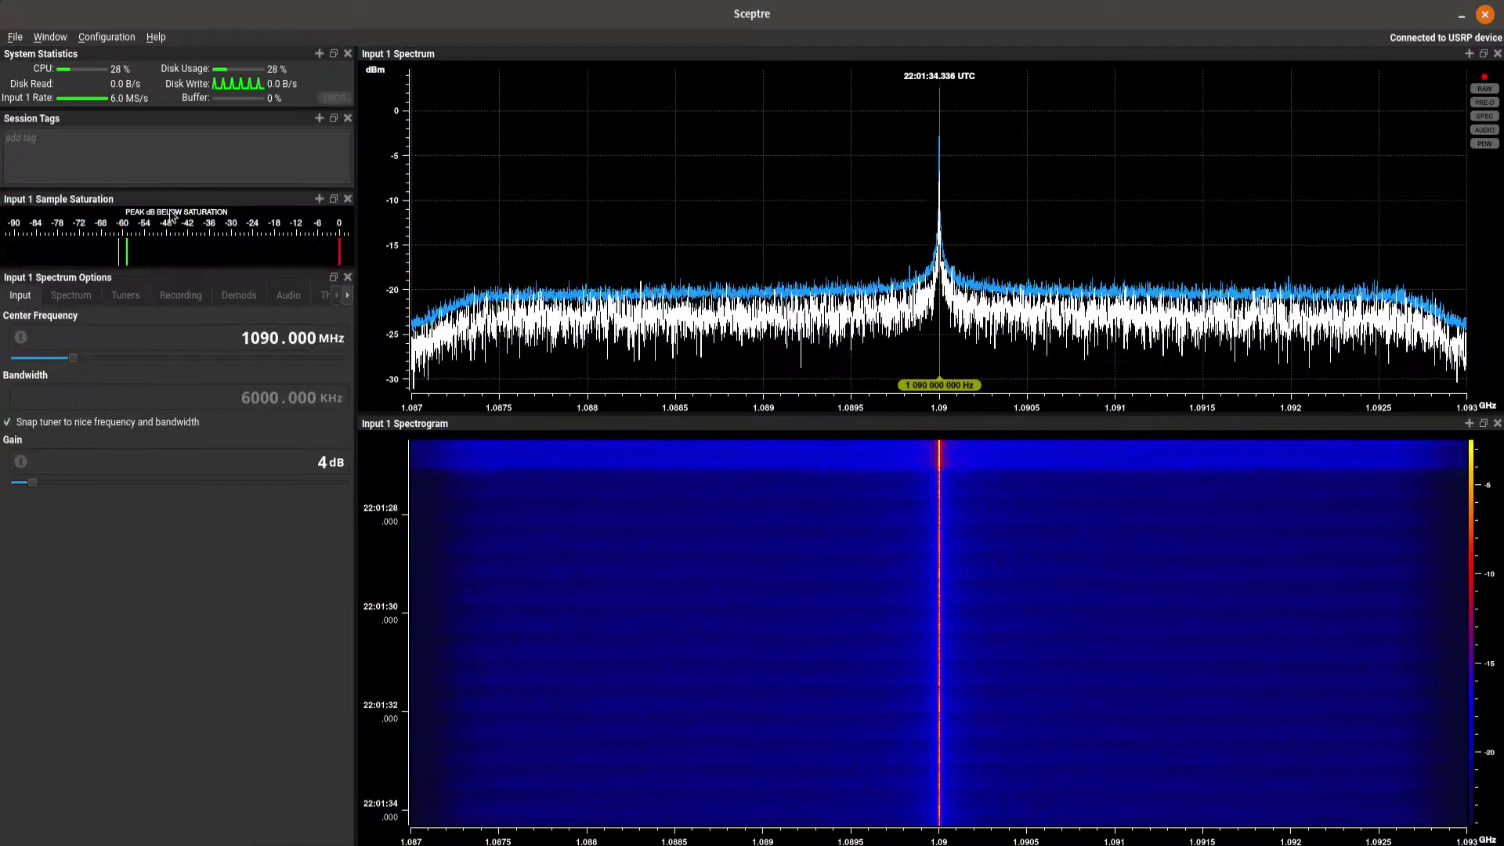
# Raise the gain to 66 dB and box-zoom the spectrum around the 1.09 GHz peak
pyautogui.scroll(20, 317, 470)
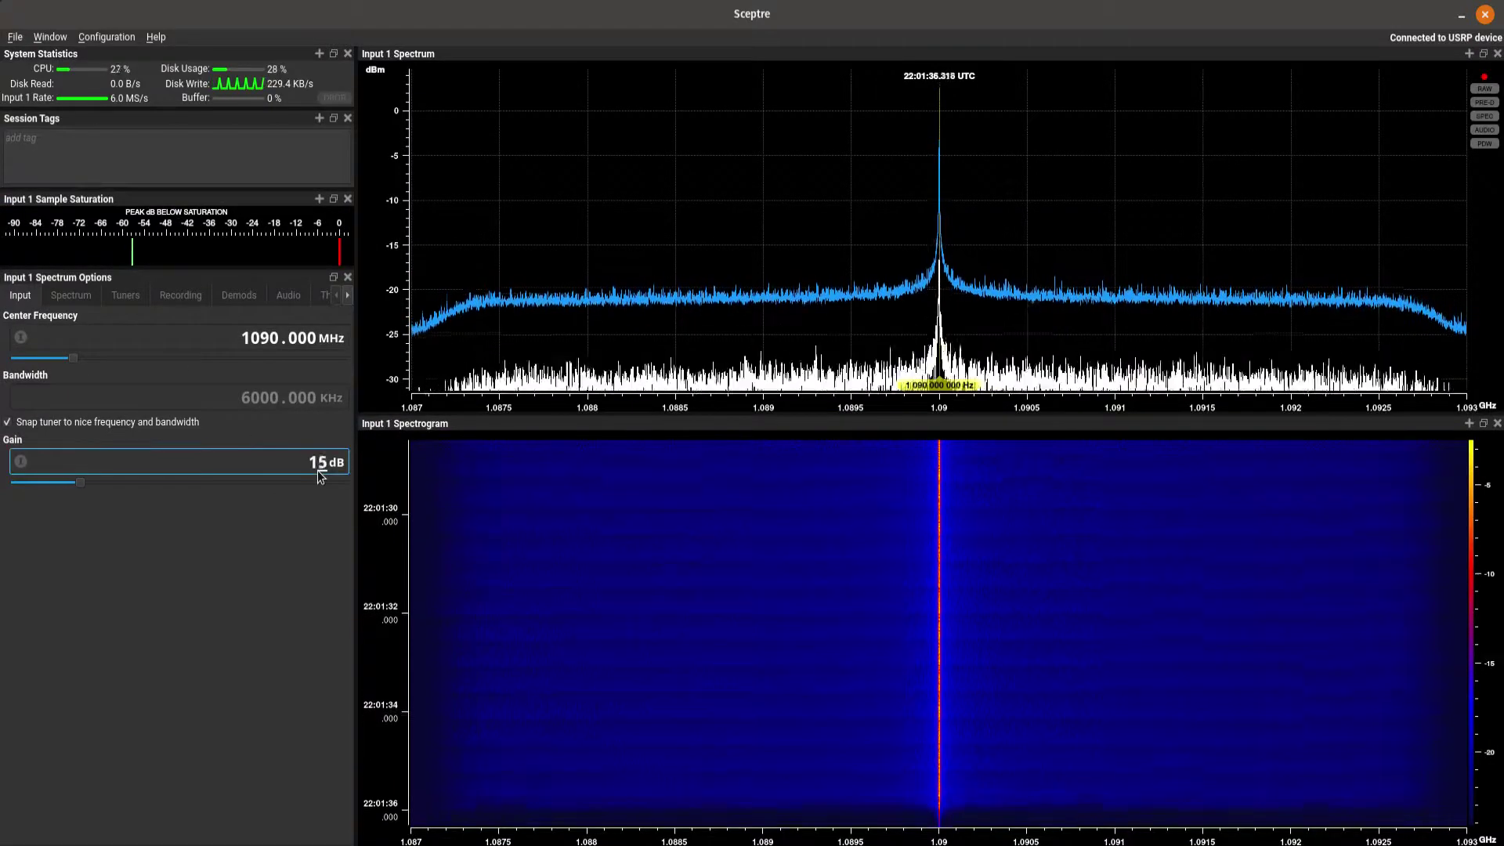
pyautogui.scroll(20, 315, 468)
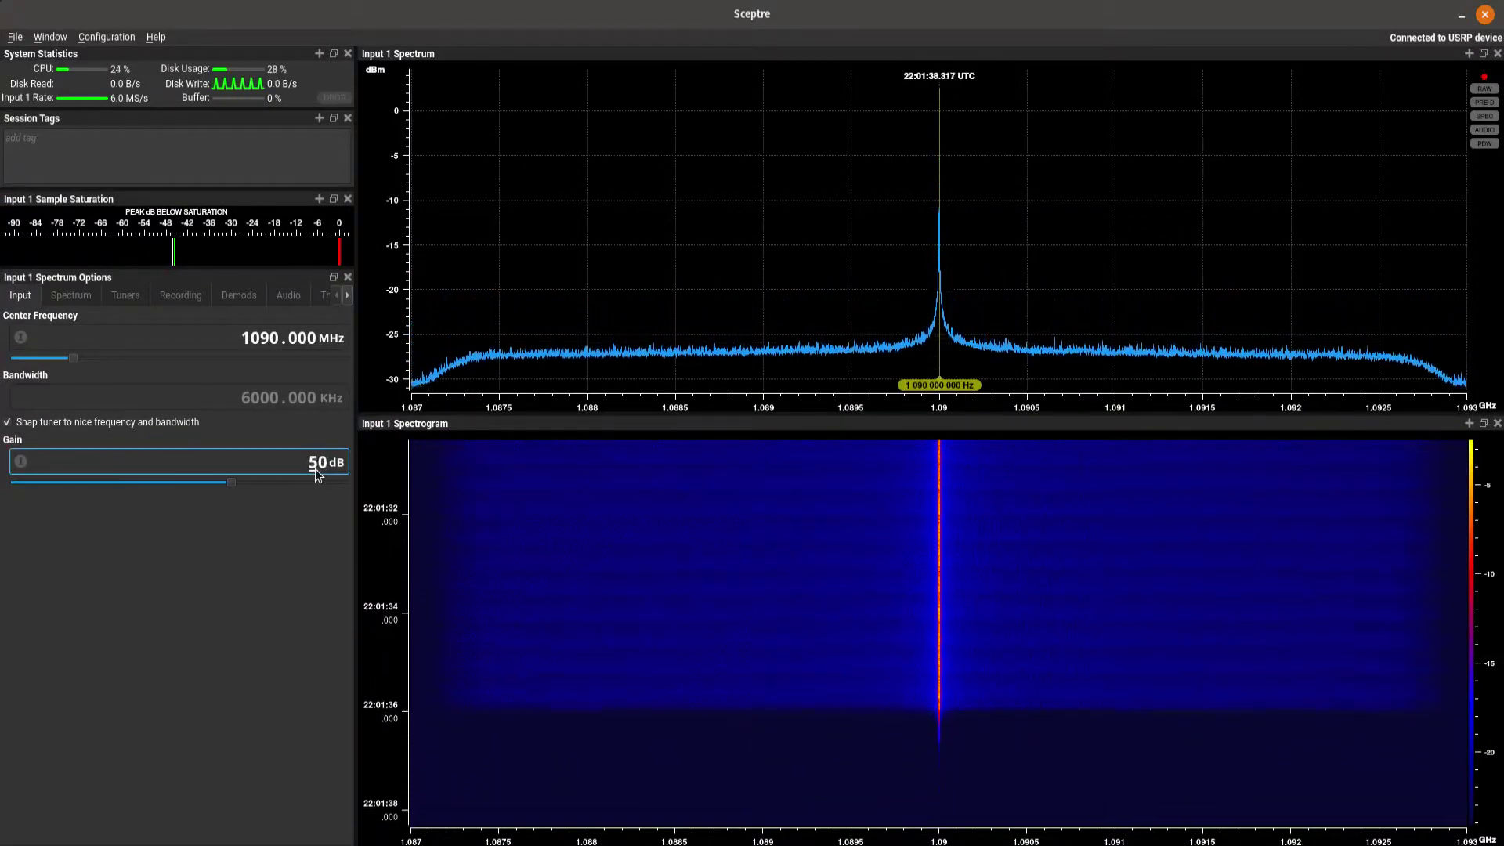
pyautogui.scroll(20, 316, 455)
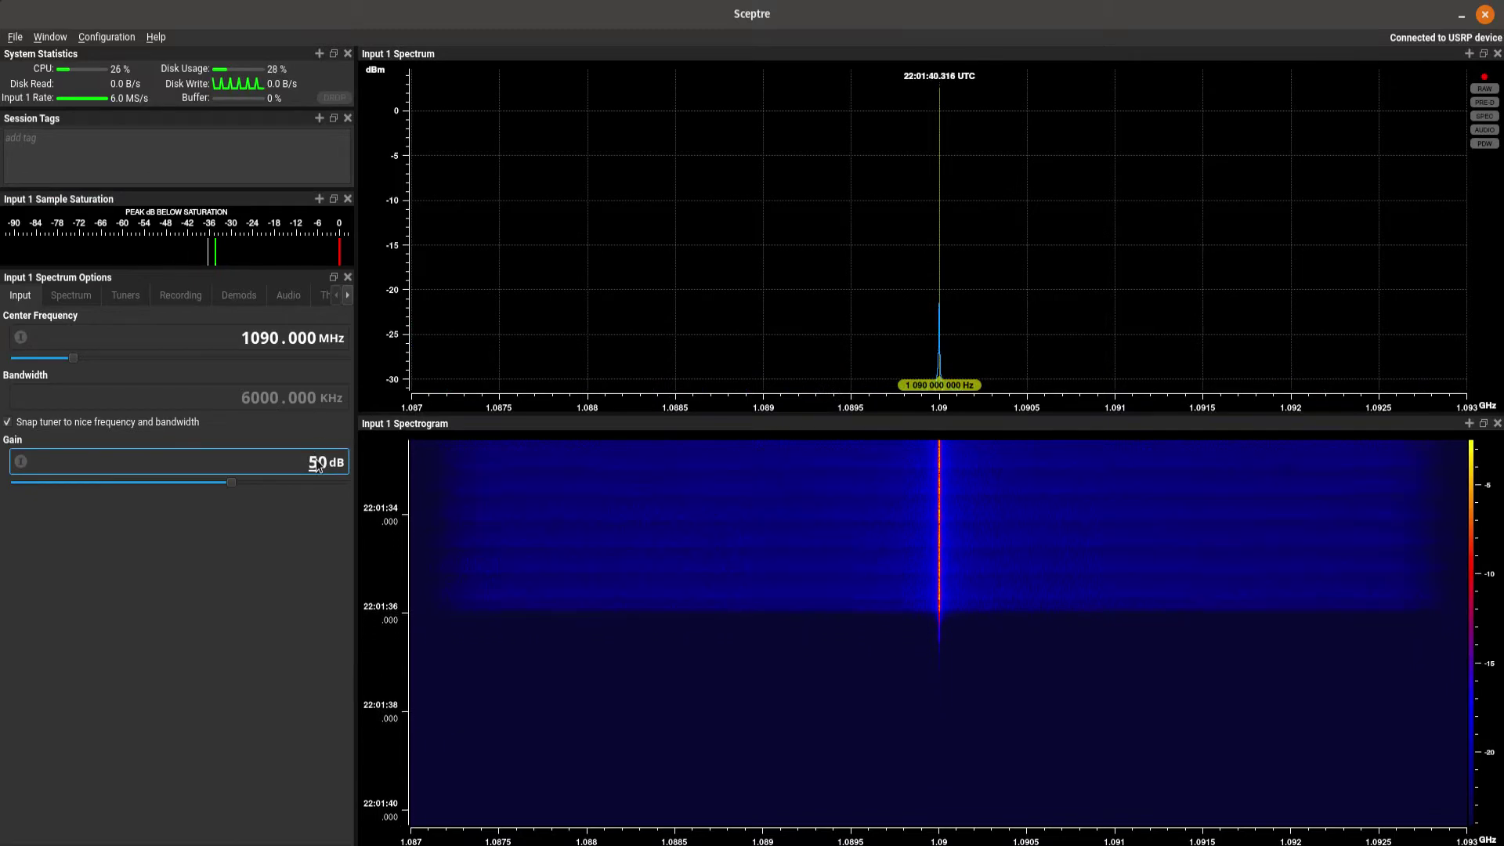
pyautogui.scroll(-17, 317, 466)
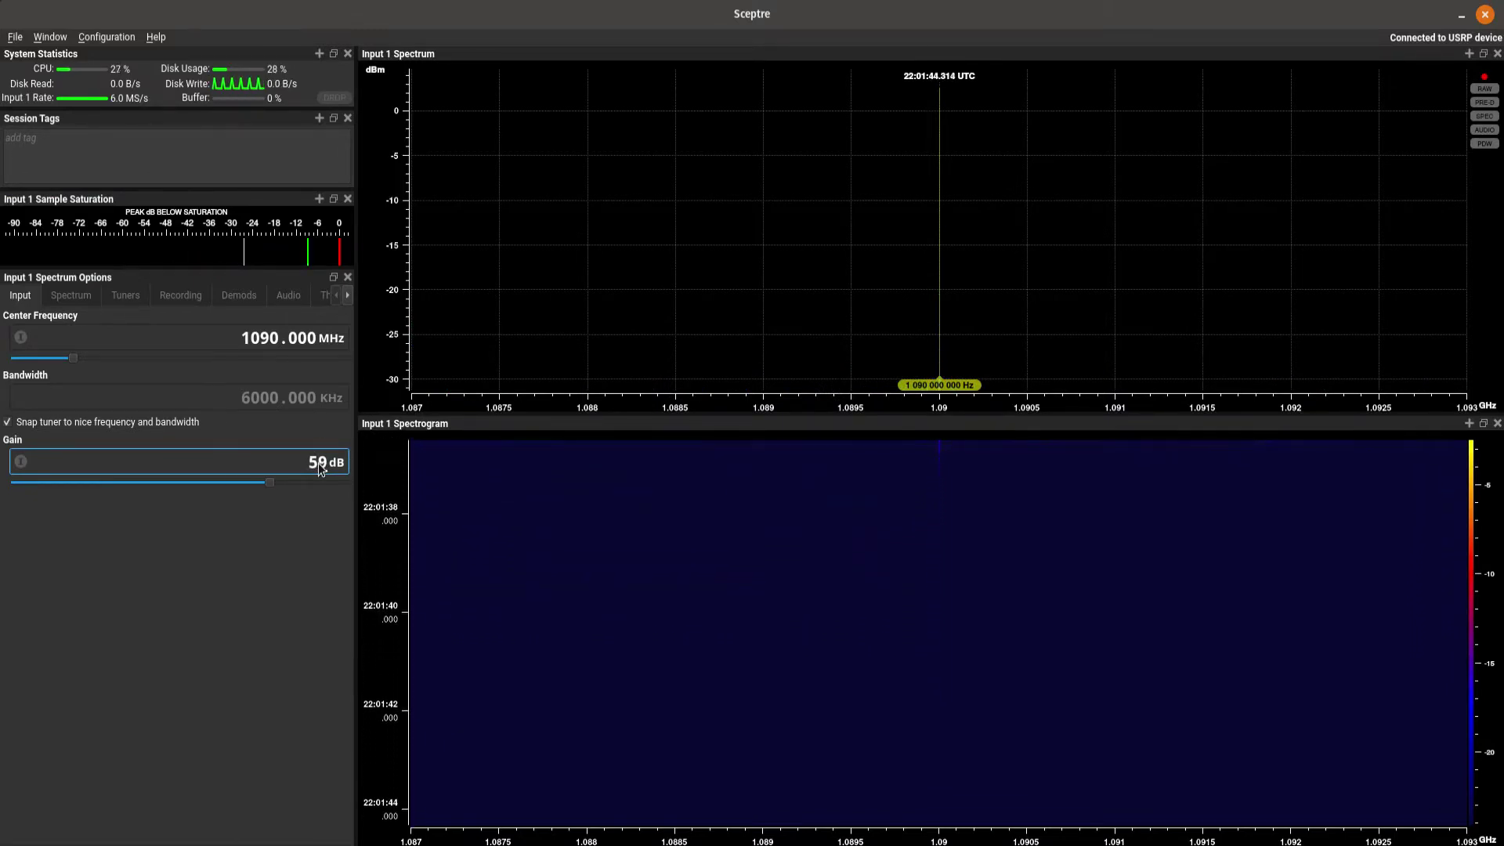
pyautogui.scroll(1, 319, 468)
pyautogui.click(449, 441)
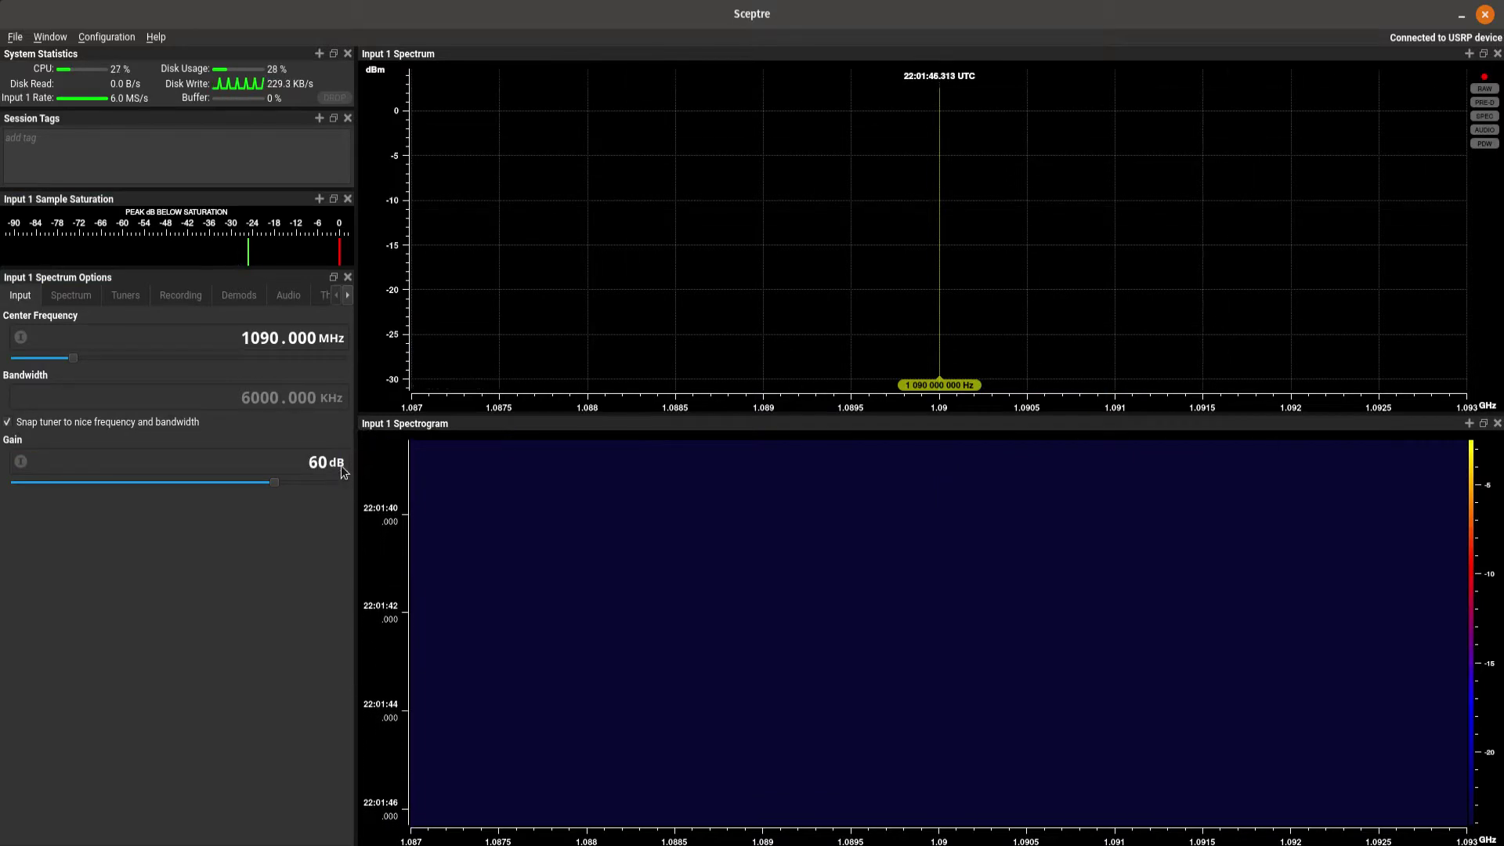
pyautogui.scroll(4, 327, 463)
pyautogui.scroll(2, 327, 465)
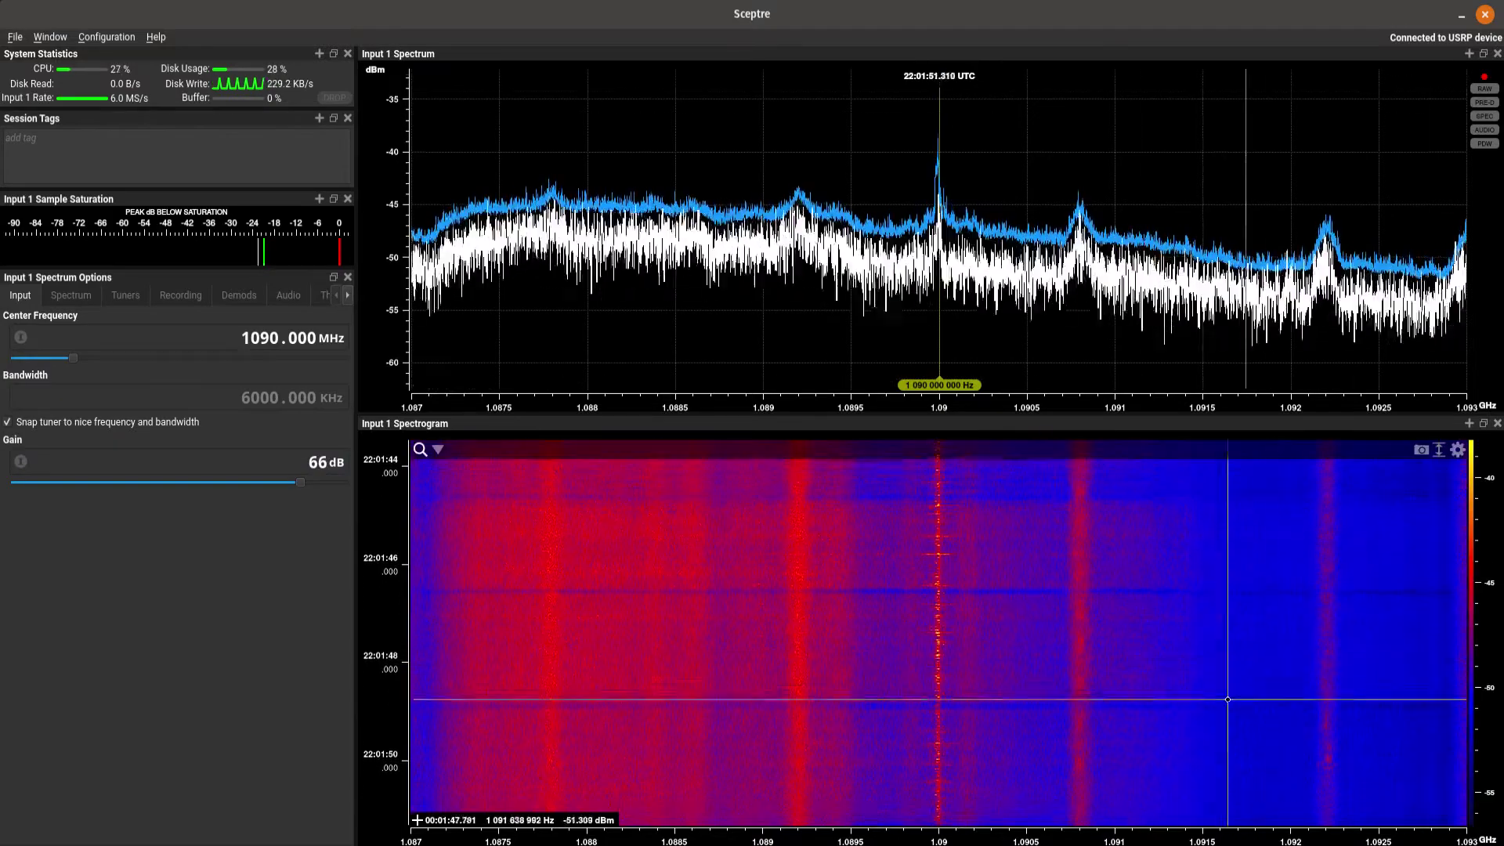
pyautogui.moveTo(836, 101); pyautogui.dragTo(890, 155)
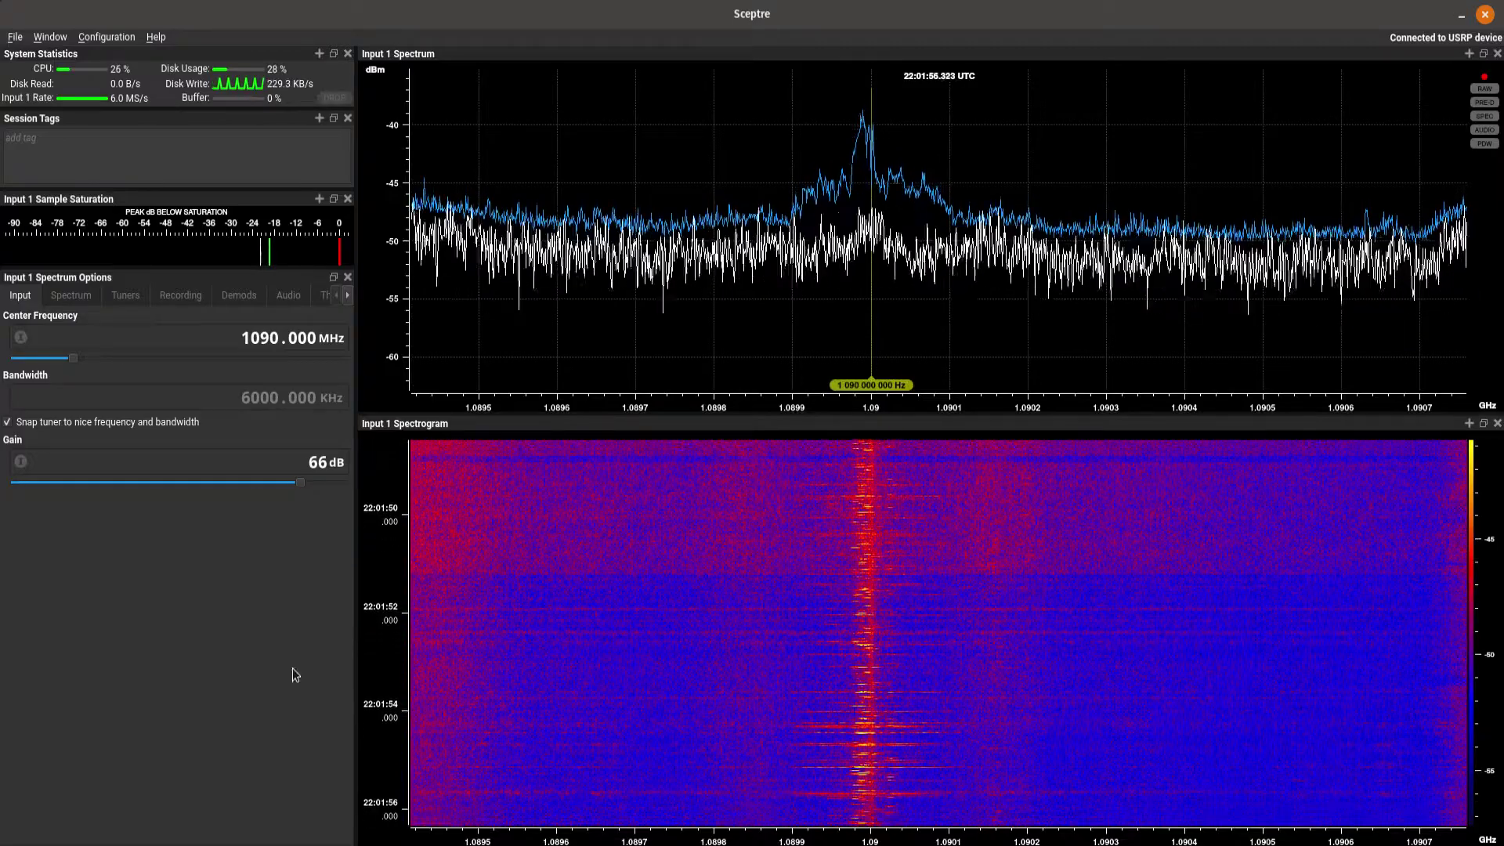
# Add a new workspace and rename it from Workspace 3 to 'Map'
pyautogui.click(43, 41)
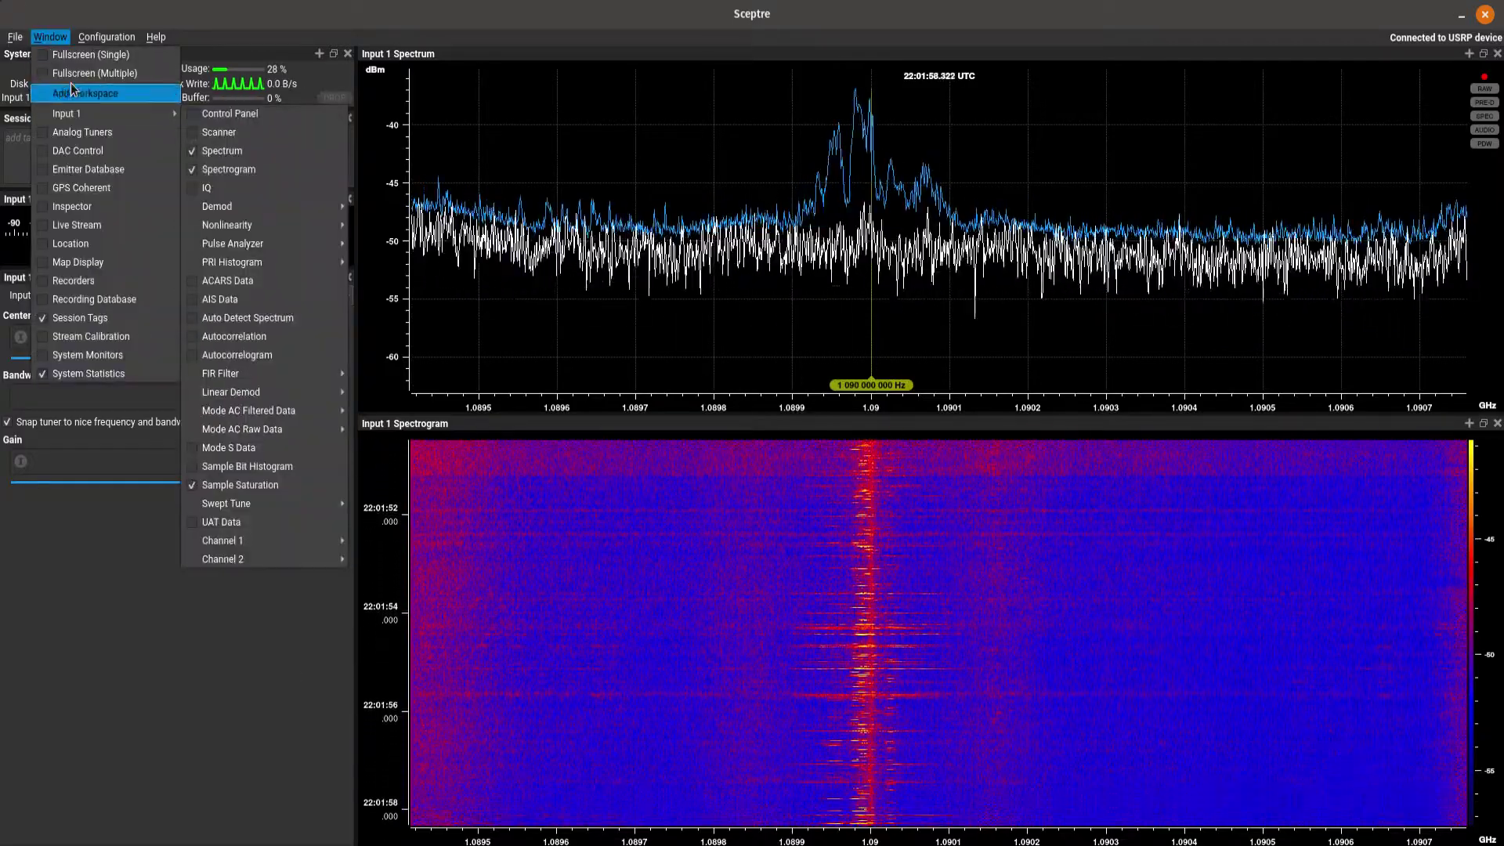
pyautogui.click(69, 89)
pyautogui.click(91, 58)
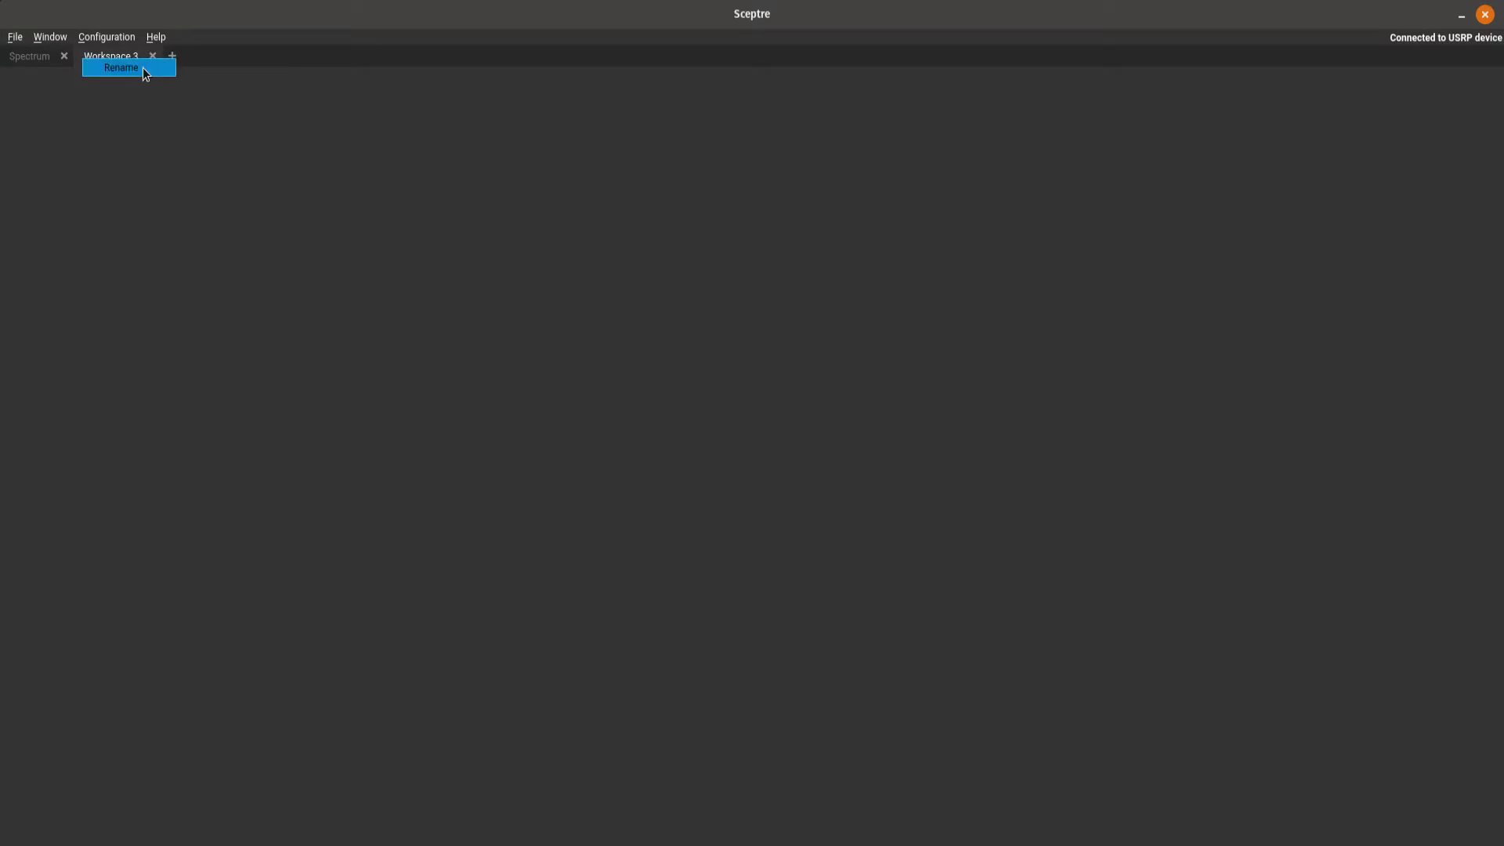
pyautogui.click(143, 69)
pyautogui.write('Ma')
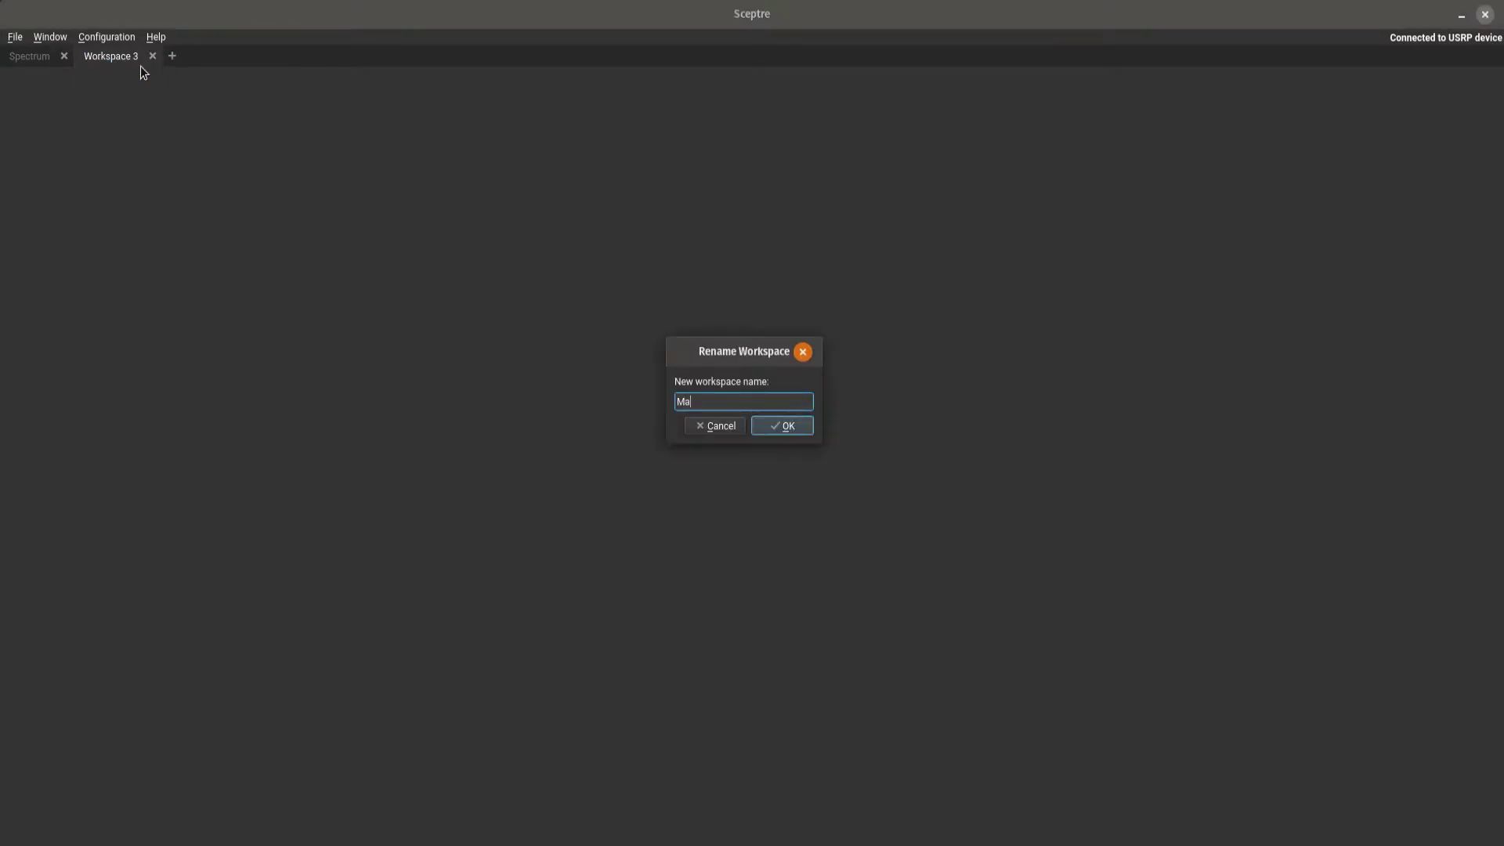
pyautogui.write('p')
pyautogui.press('Return')
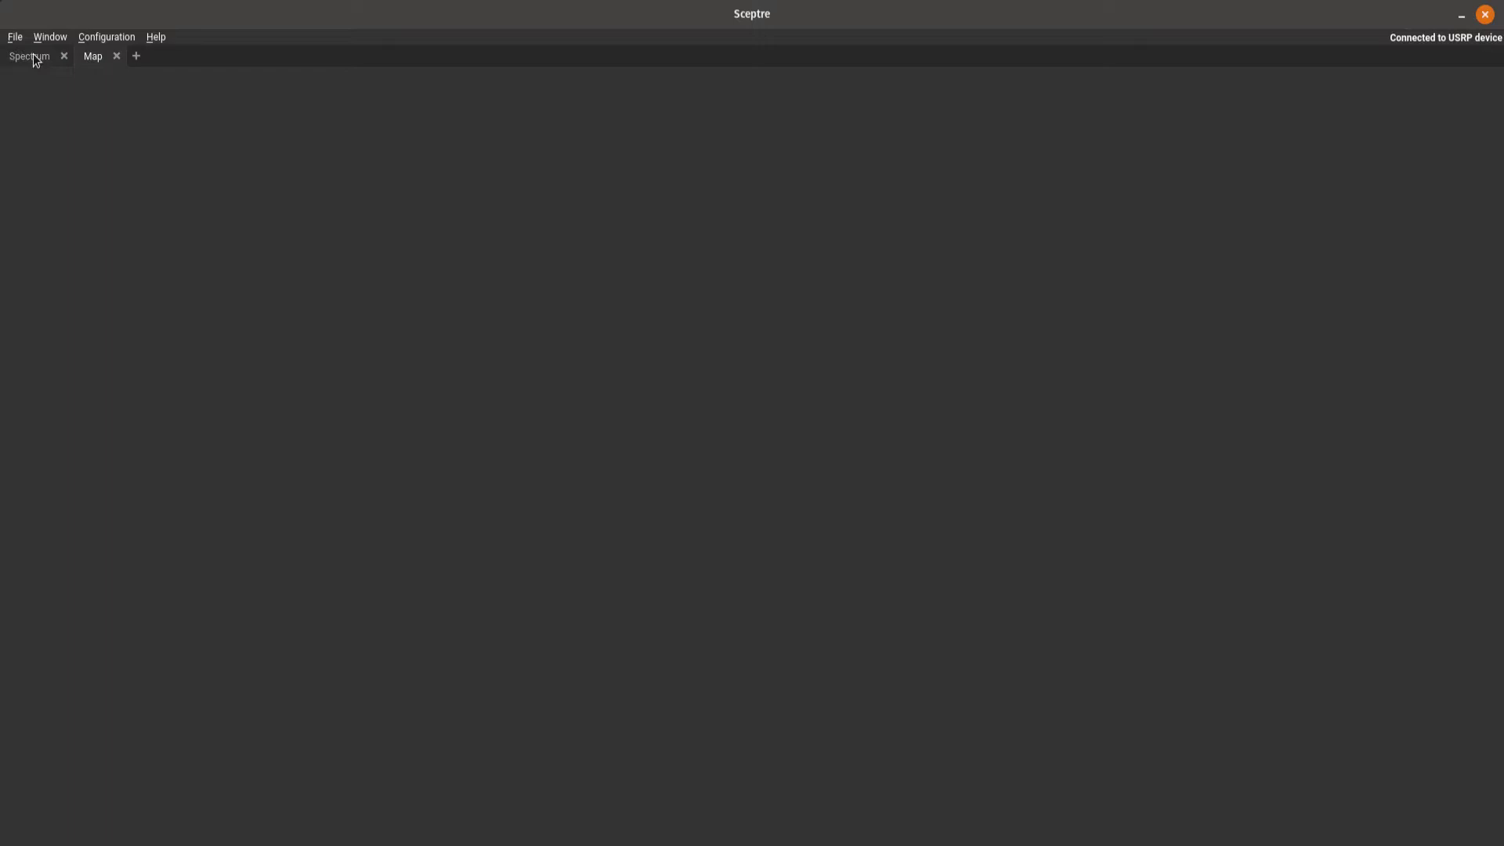
# Add a Map Display to the Map workspace, zoomed out over Oklahoma City
pyautogui.click(50, 37)
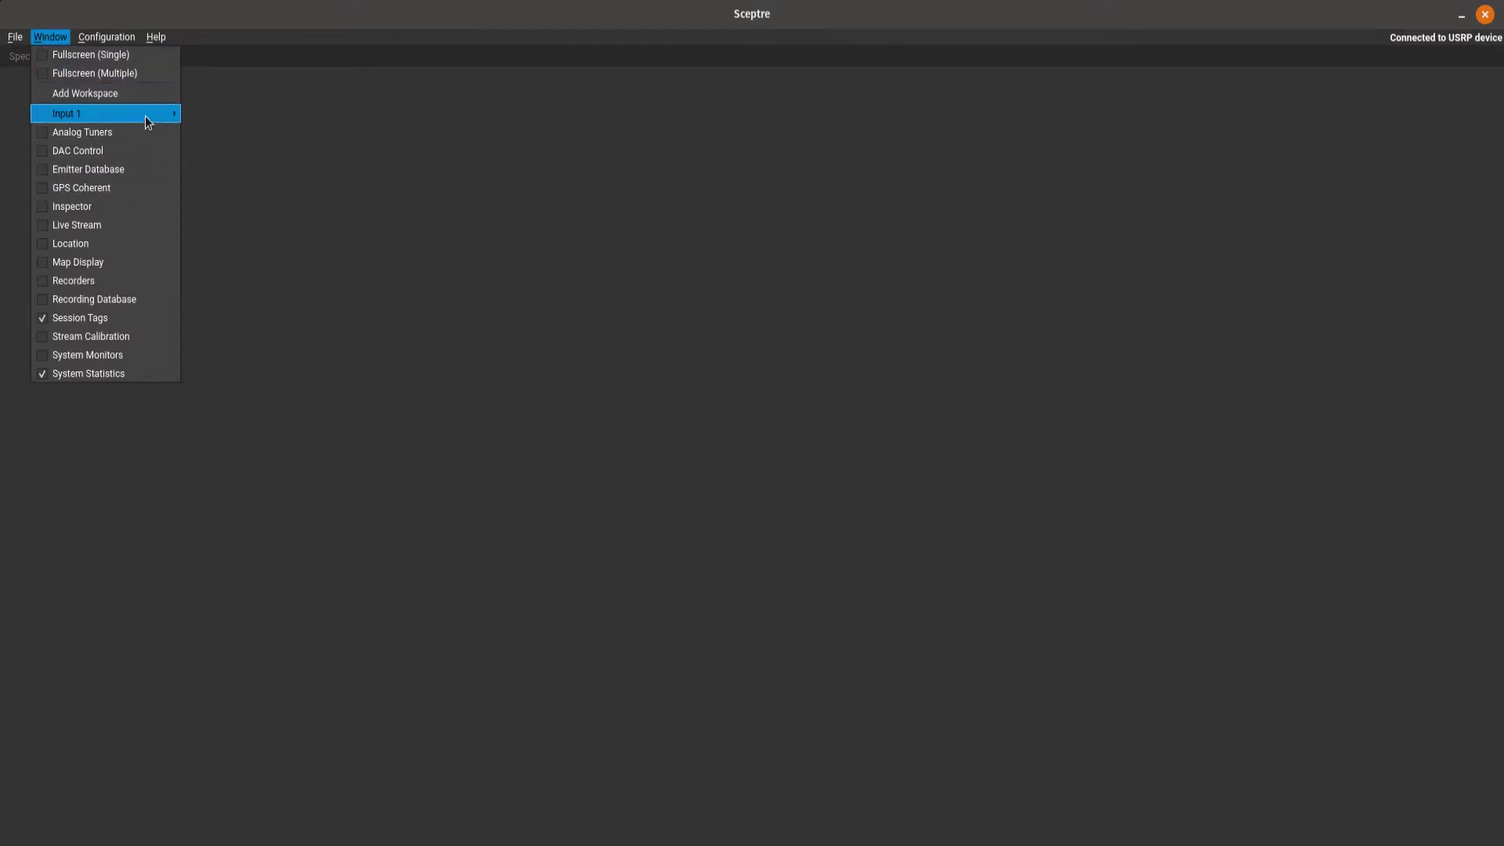
pyautogui.moveTo(149, 115)
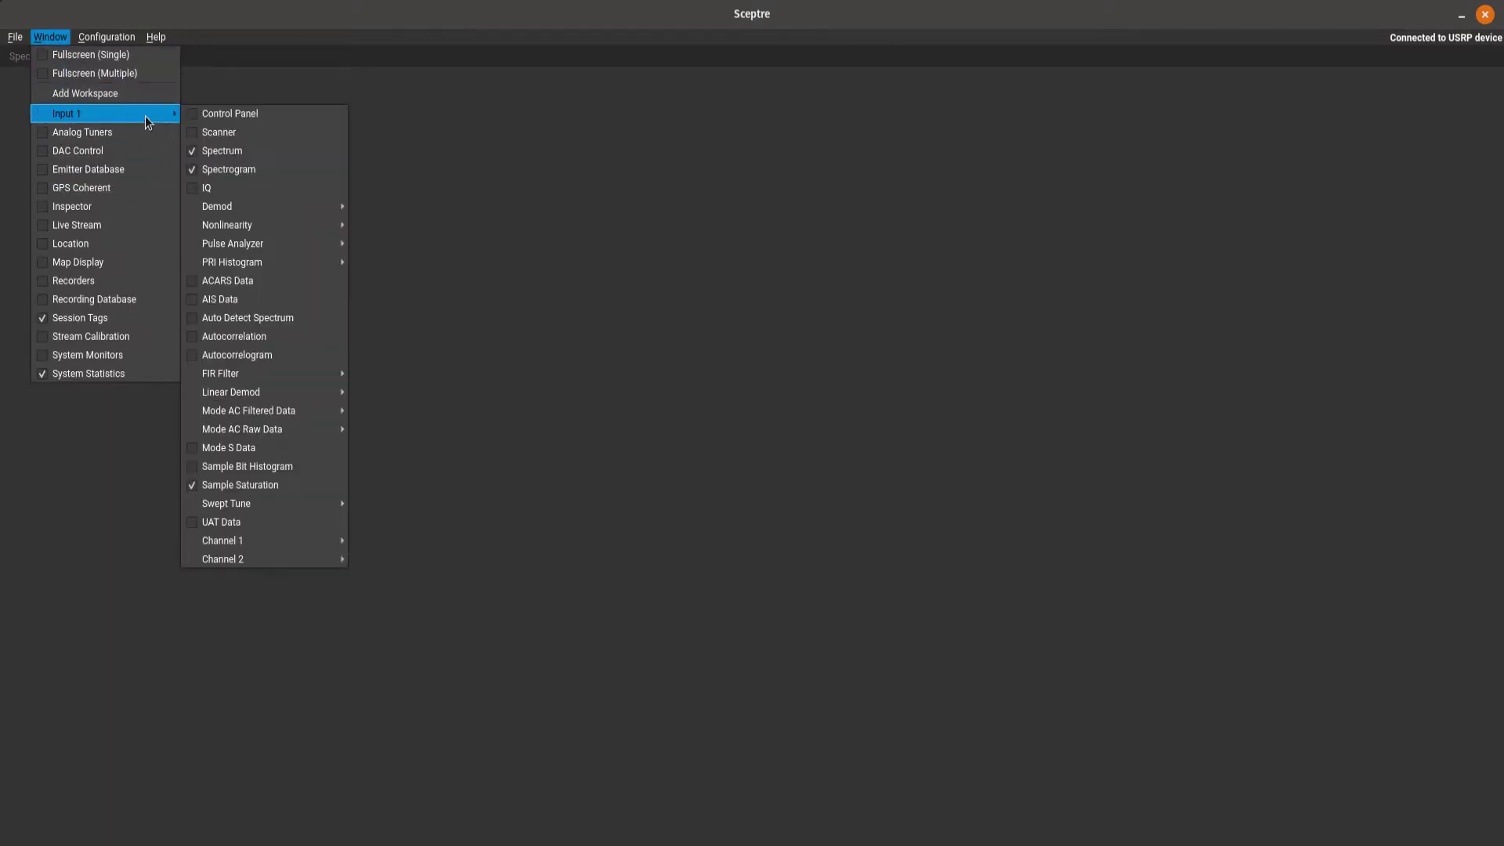
pyautogui.click(130, 262)
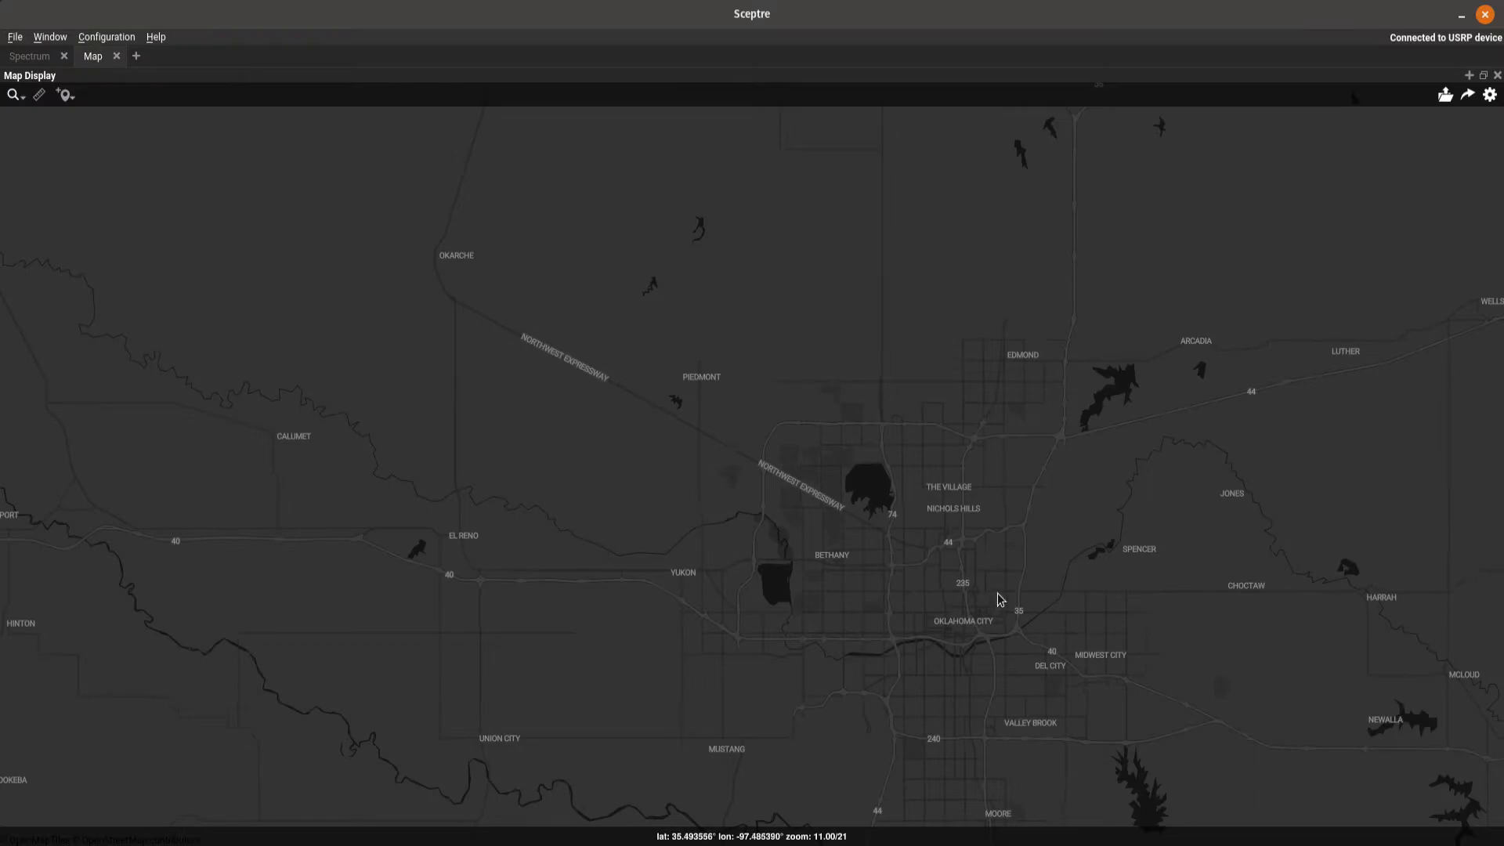
pyautogui.scroll(-3, 995, 595)
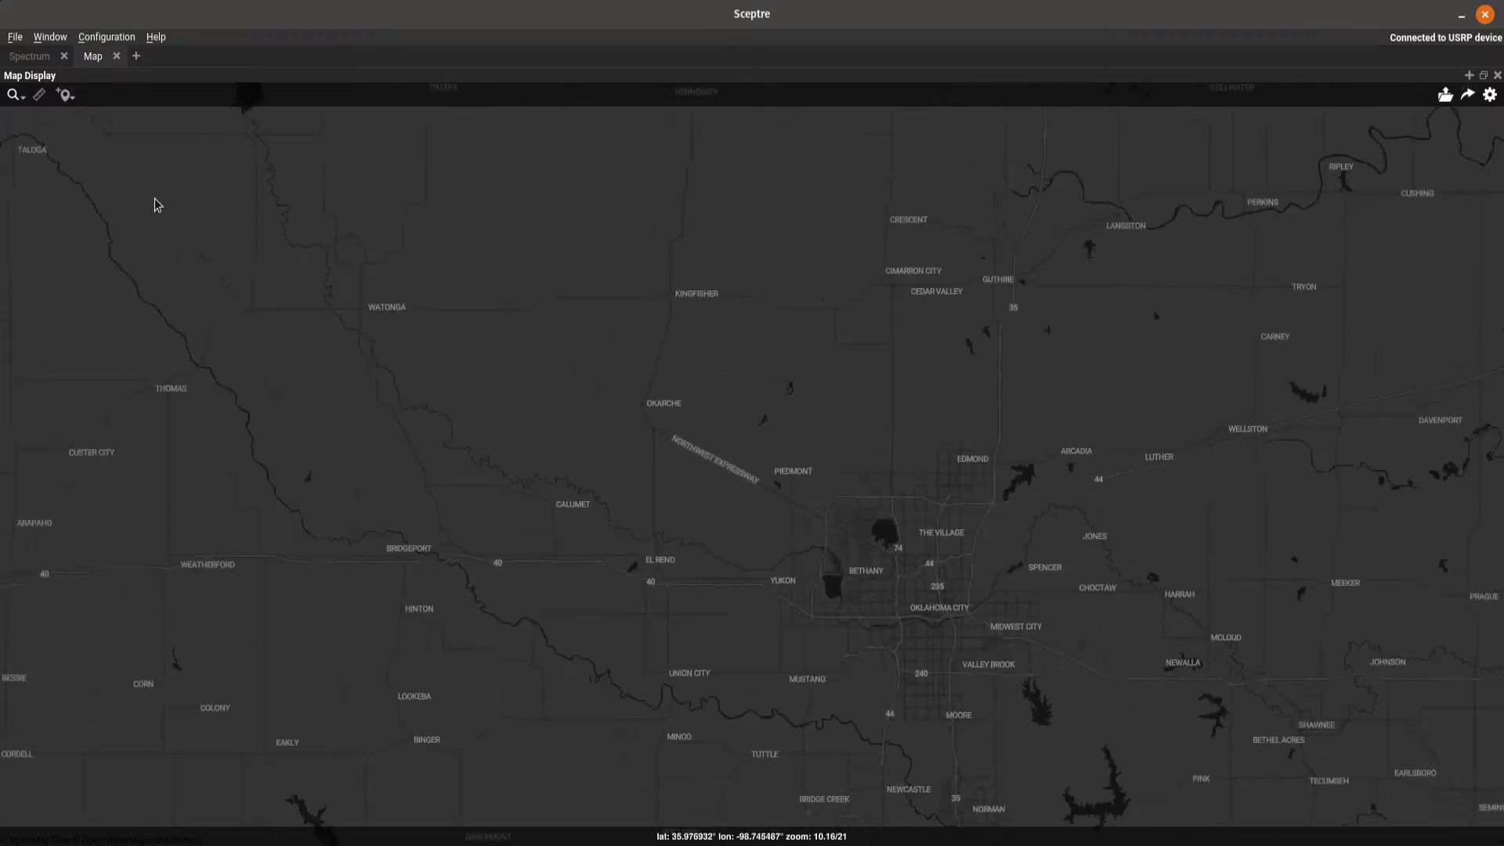
# Dock Map Display Options left of the map and try the Sceptre OSM and OSM Bright styles
pyautogui.click(1489, 95)
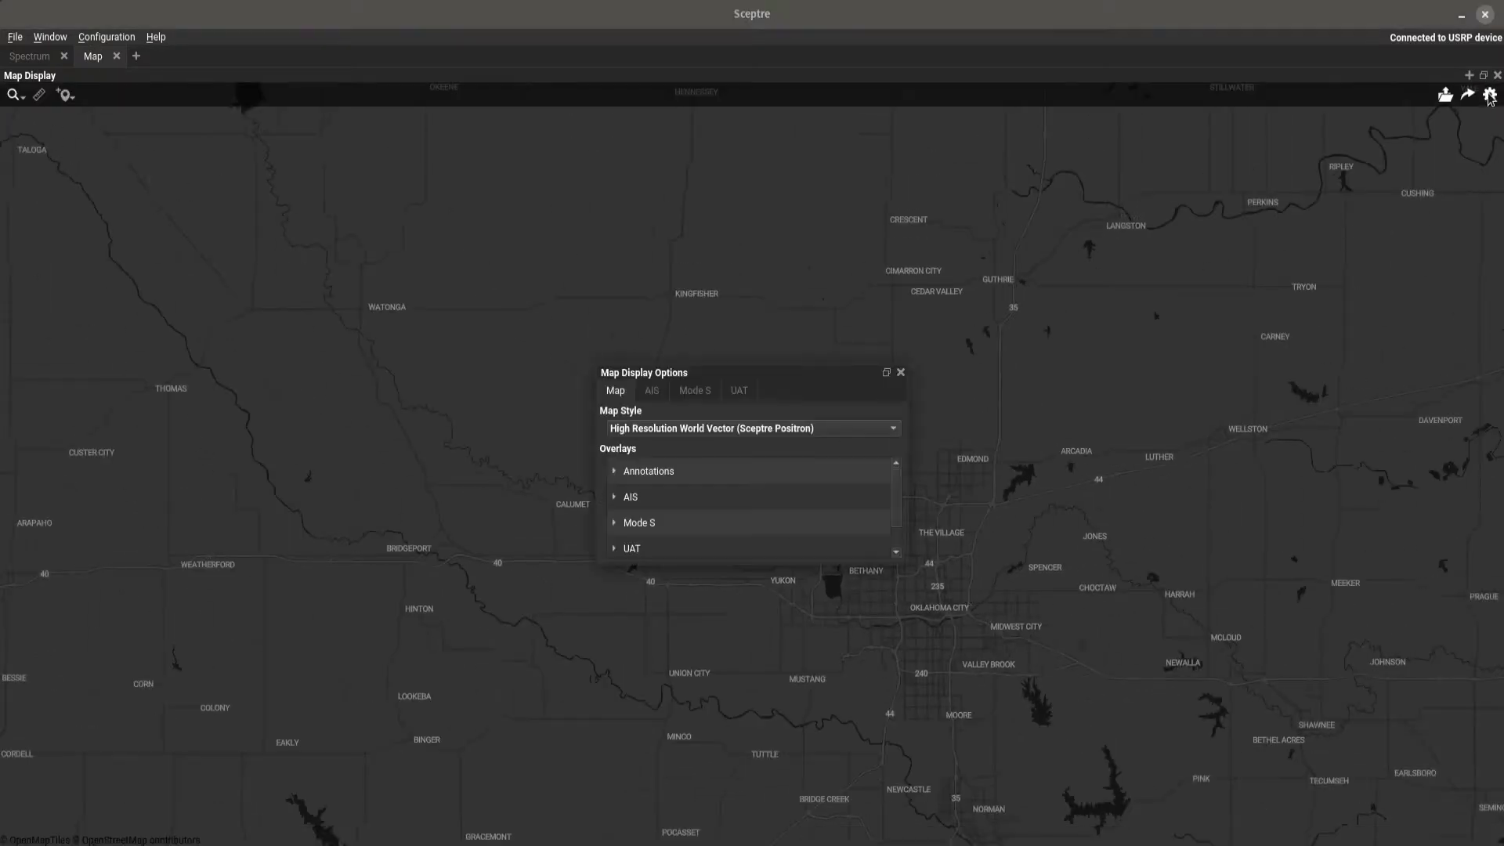
pyautogui.moveTo(787, 378); pyautogui.dragTo(24, 463)
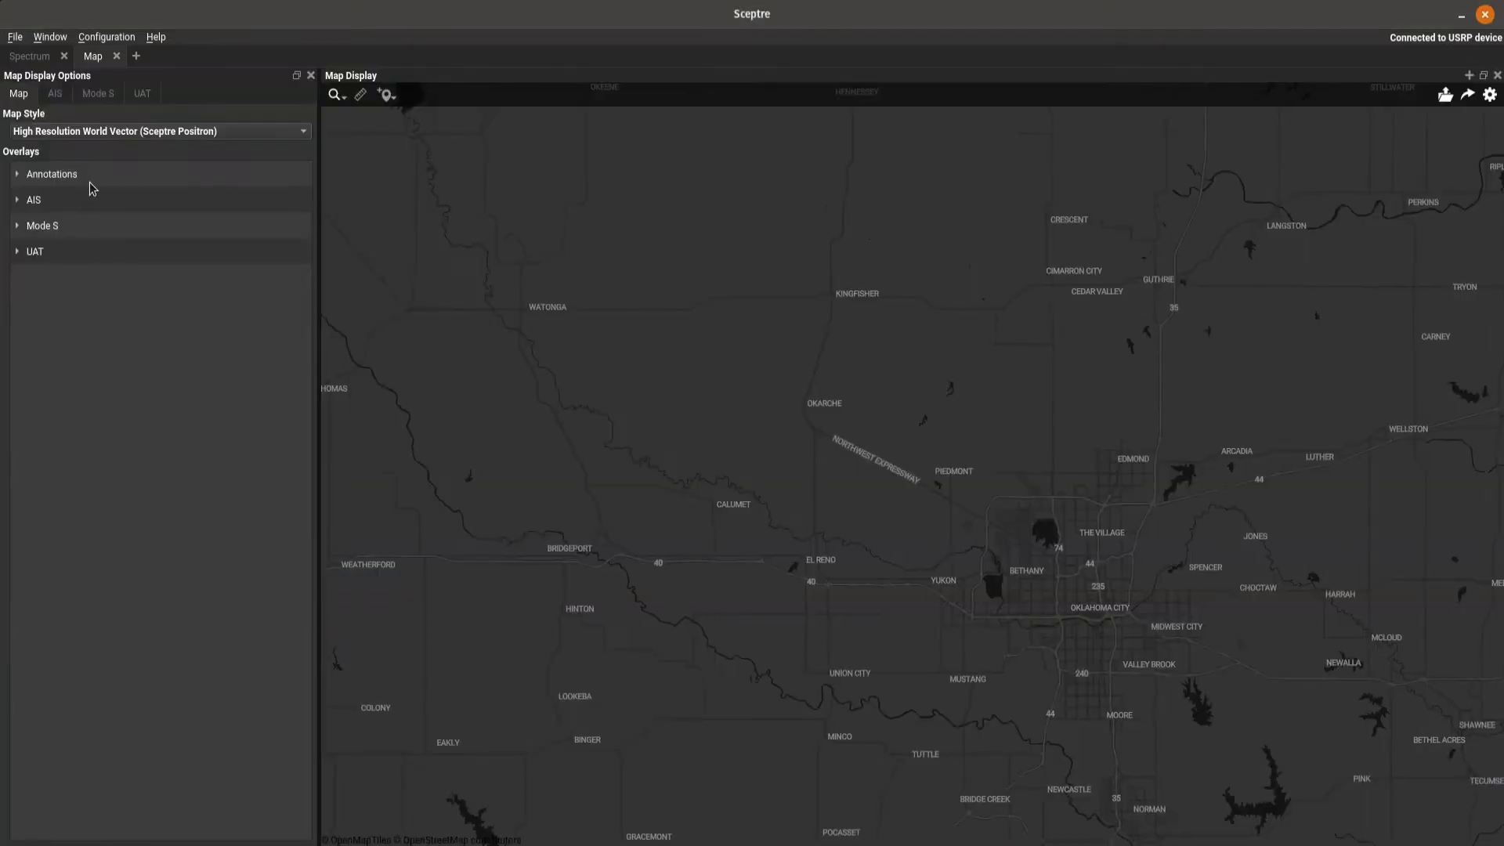
pyautogui.click(112, 131)
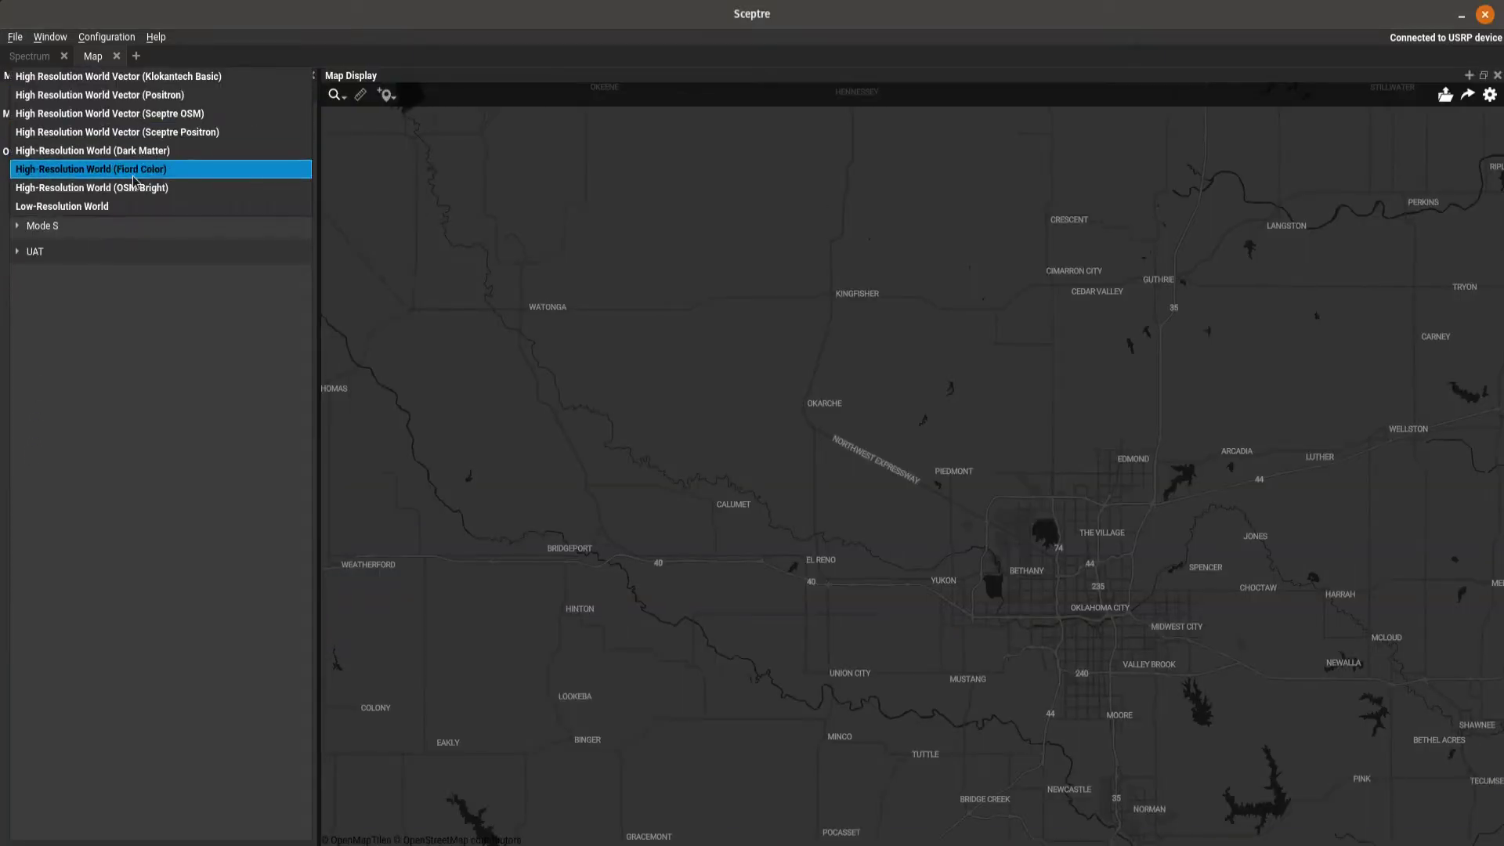
pyautogui.click(176, 114)
pyautogui.click(200, 132)
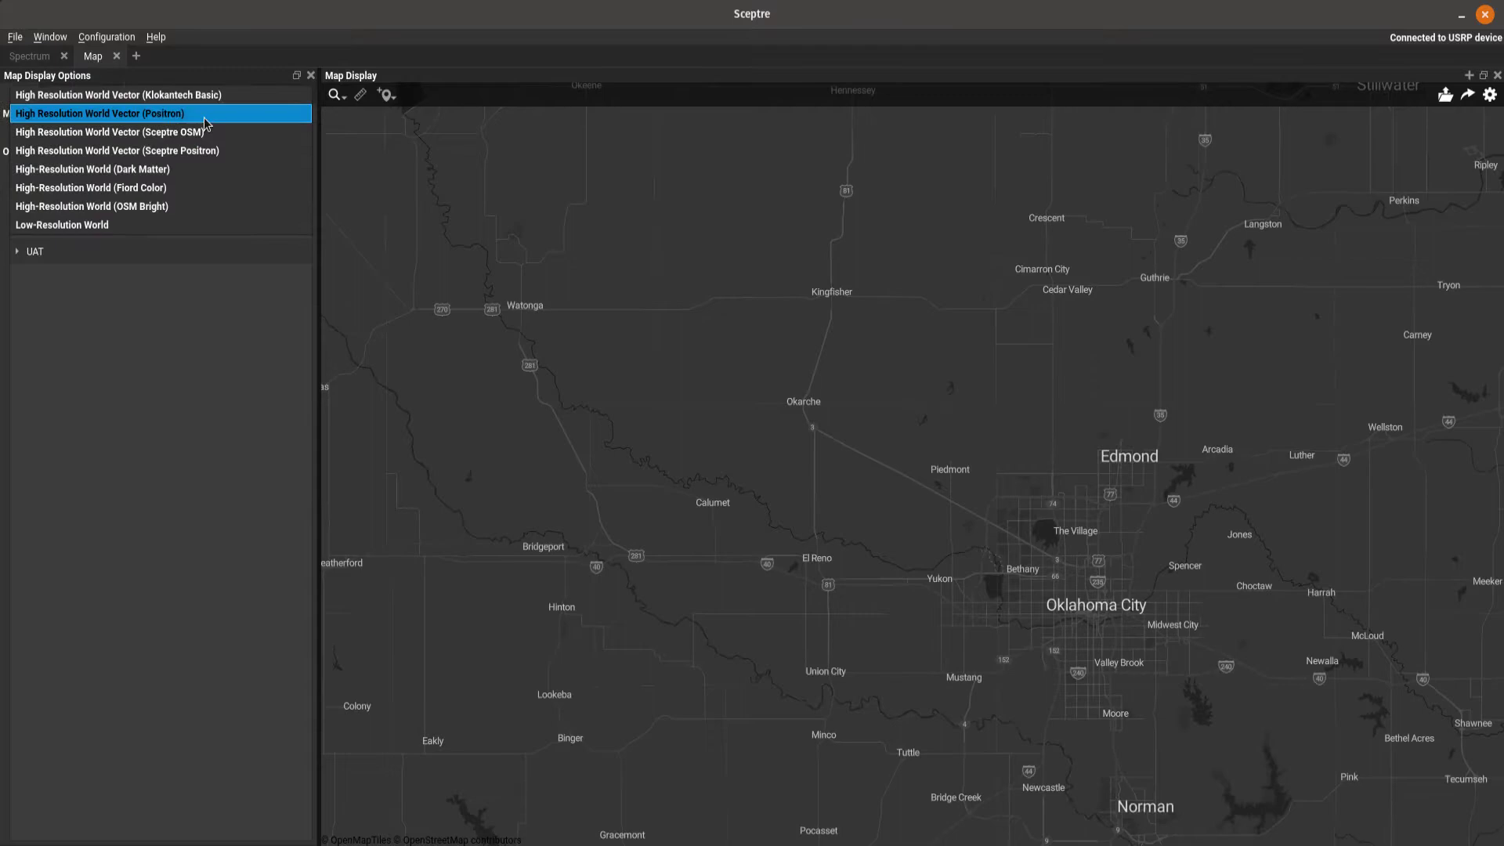
pyautogui.click(198, 207)
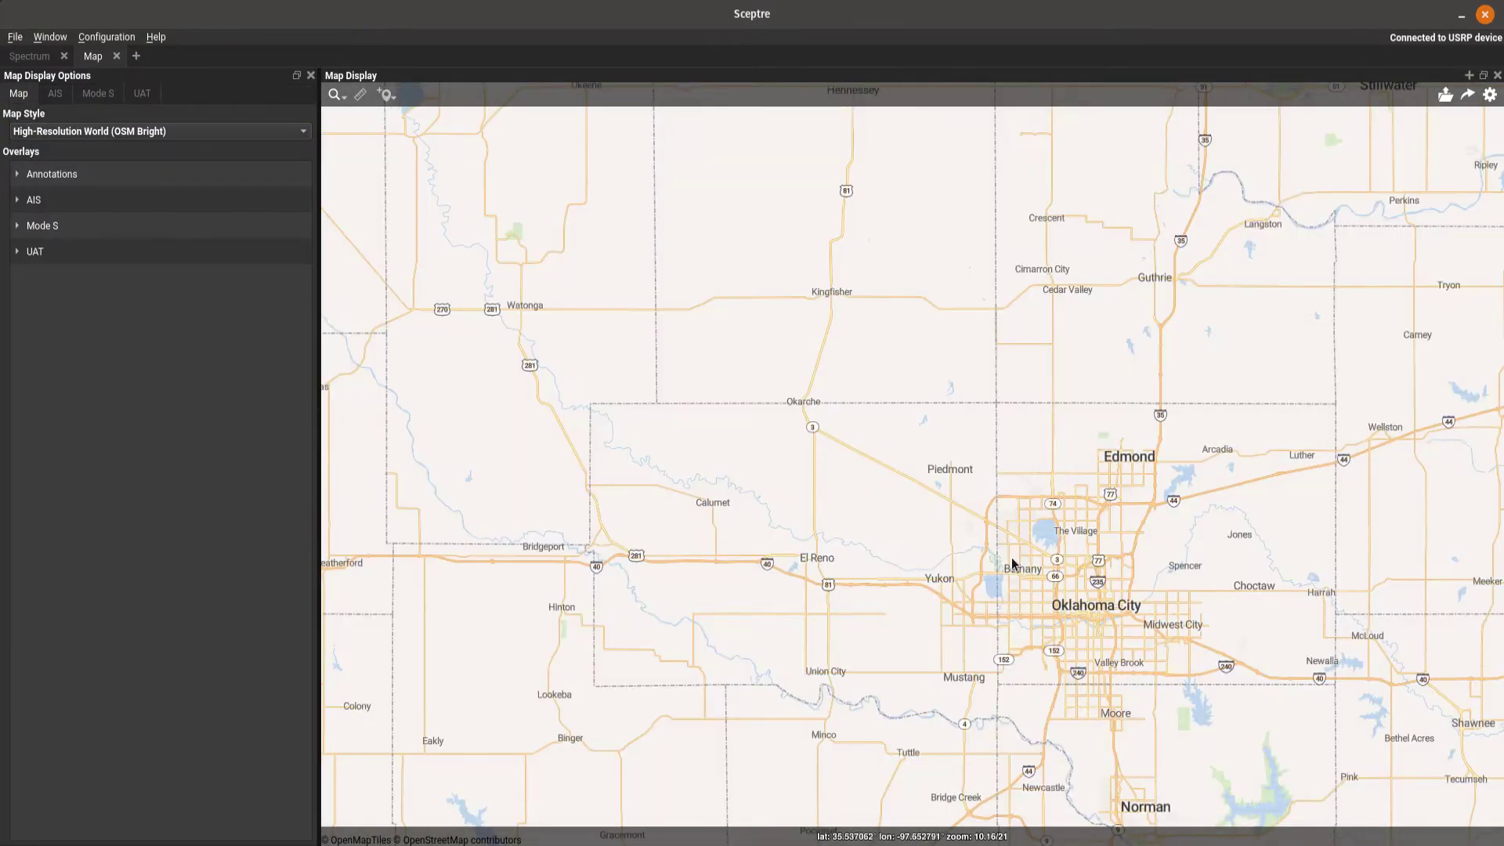
# Switch the map back to the dark Sceptre Positron style and adjust the zoom
pyautogui.click(127, 133)
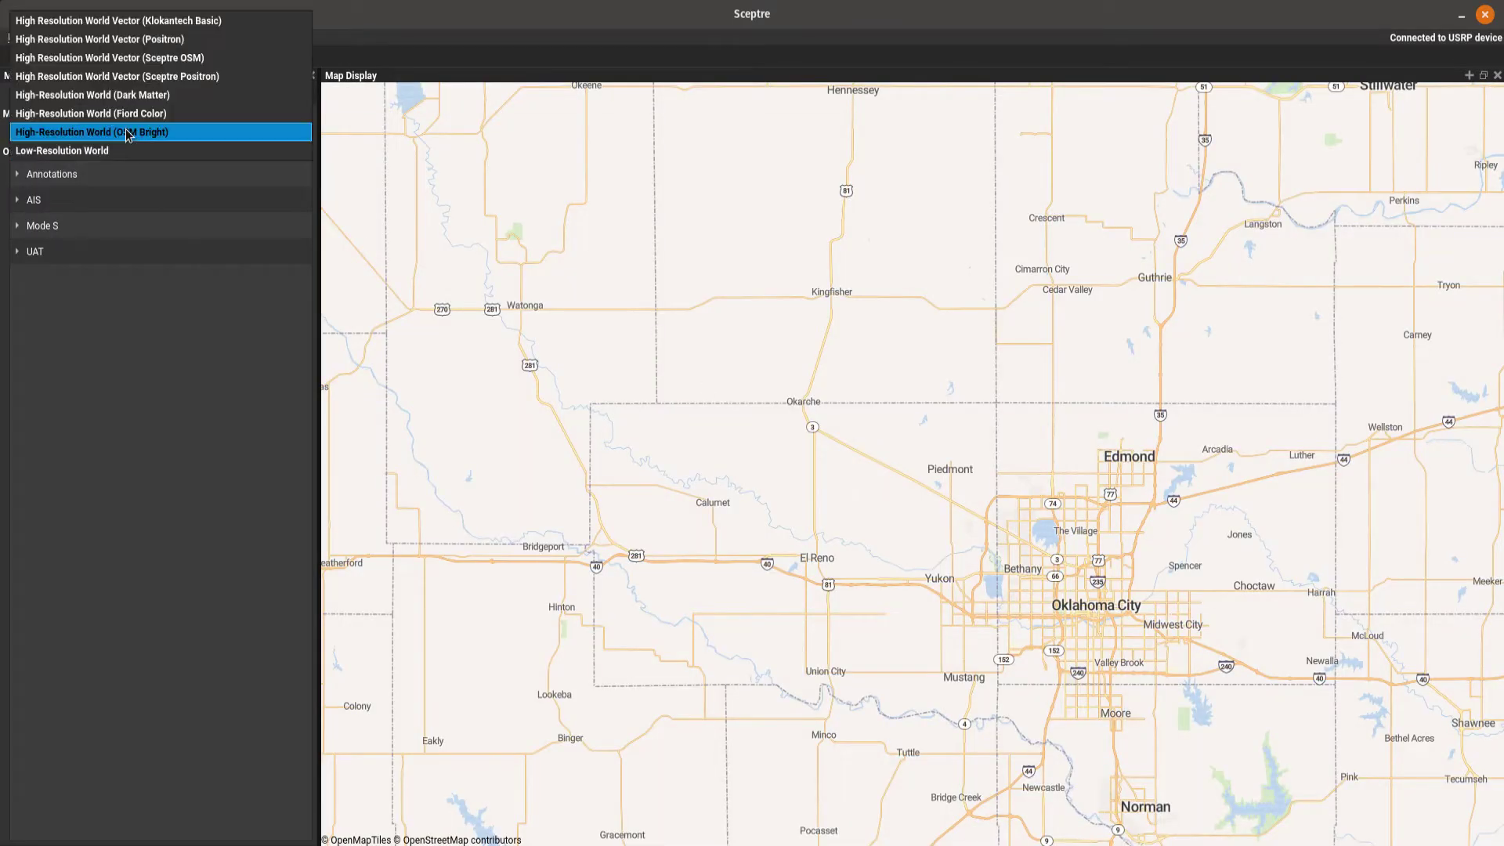
pyautogui.click(140, 74)
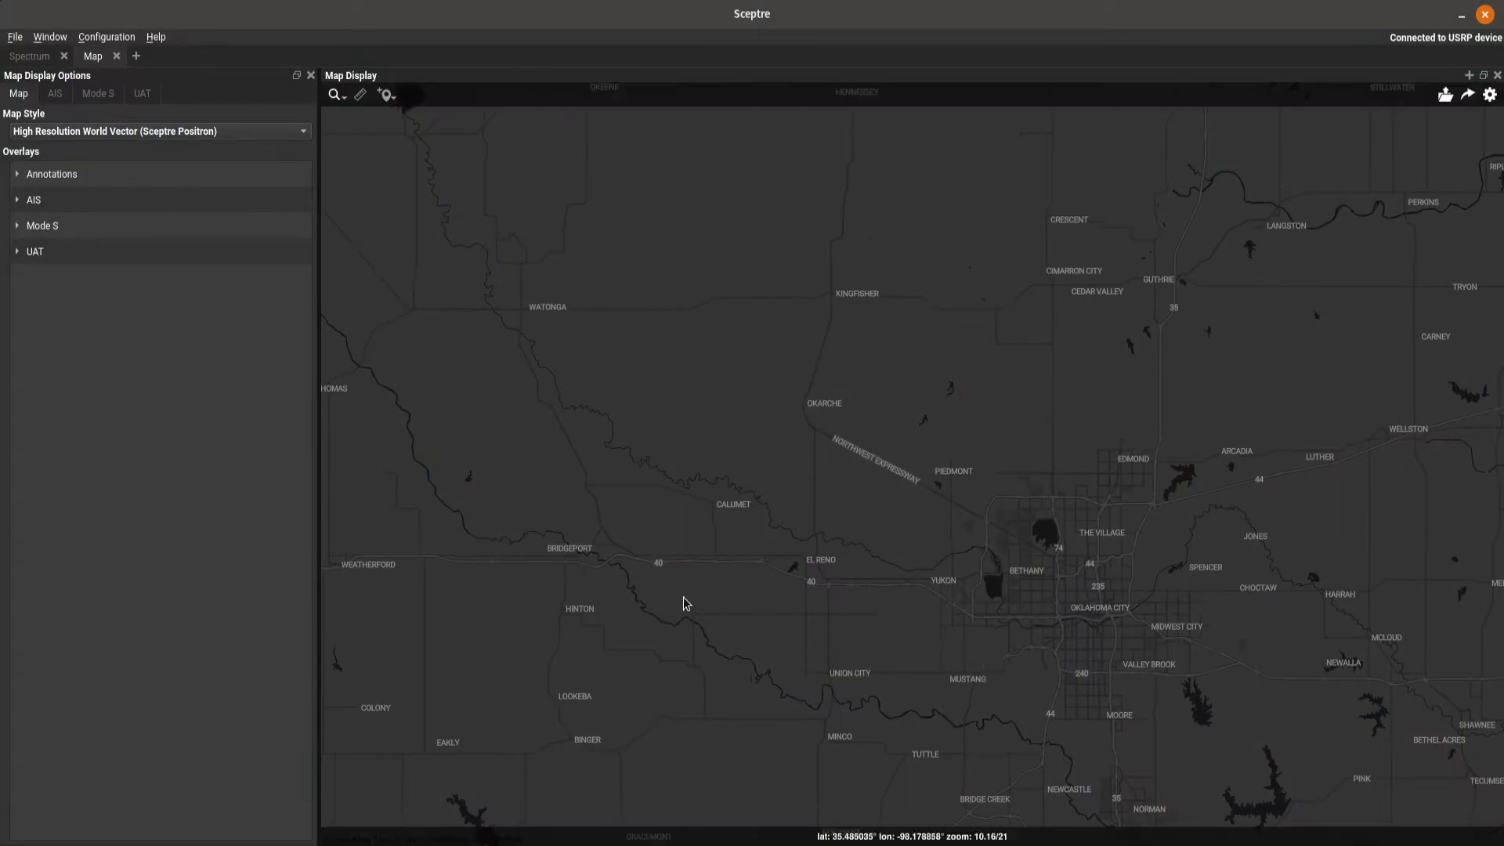
pyautogui.scroll(10, 1113, 619)
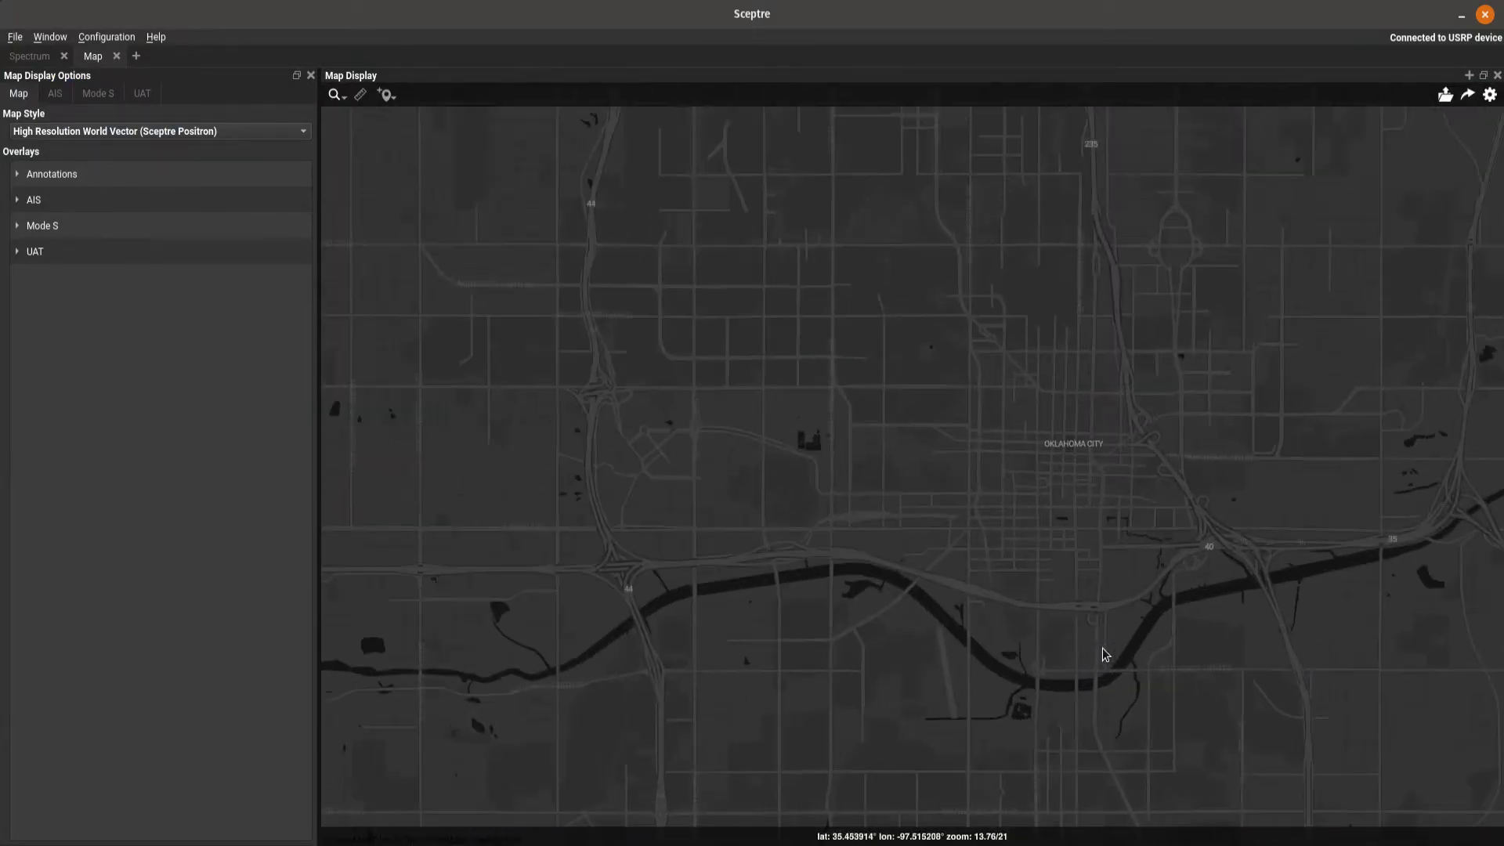
pyautogui.scroll(3, 1057, 517)
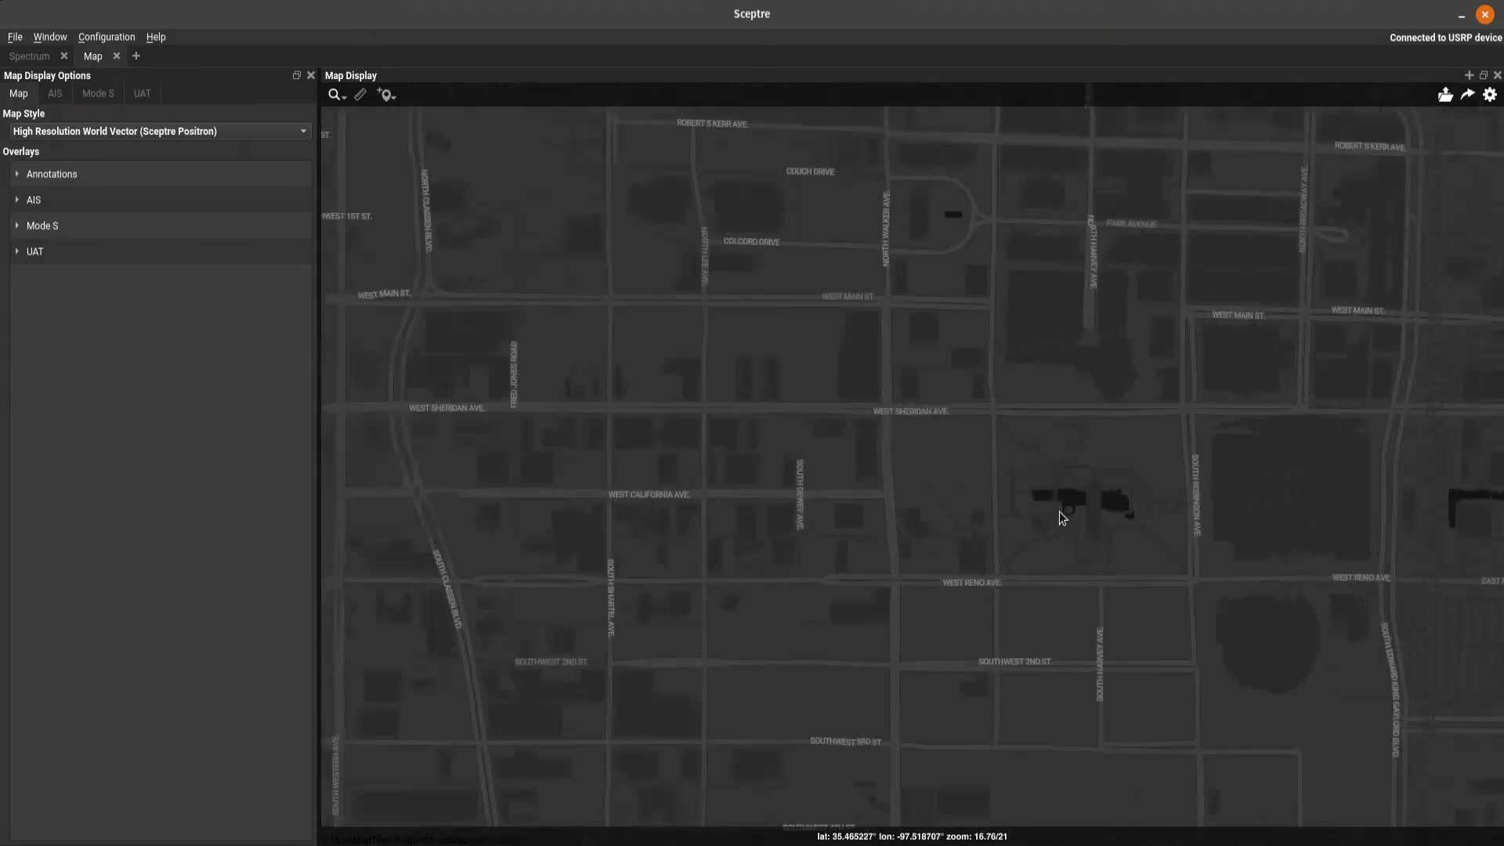
pyautogui.scroll(-13, 1134, 512)
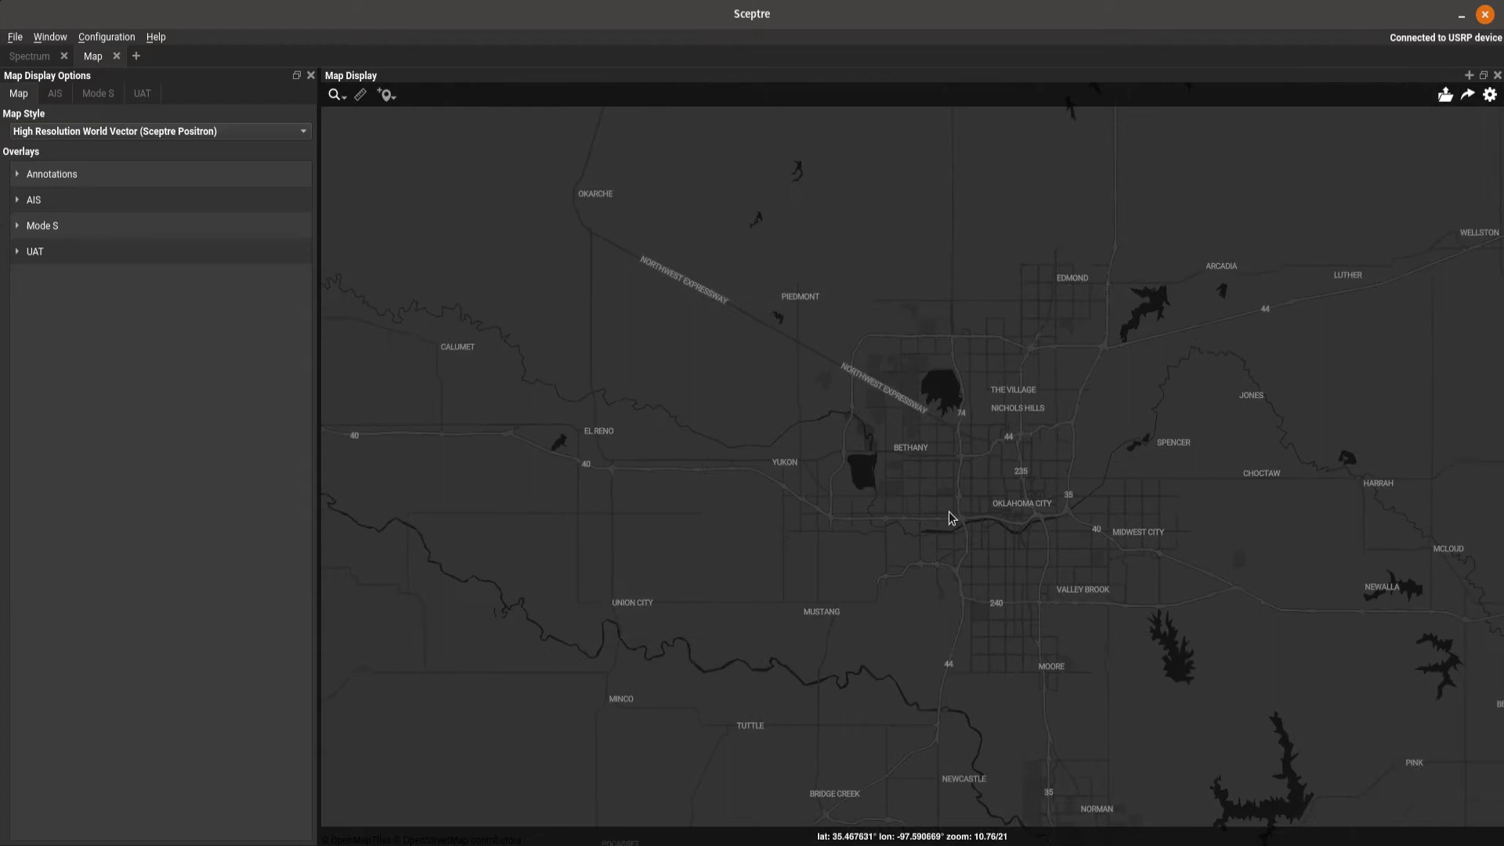
# Expand the Mode S overlay, zoom out around Oklahoma City, and show the Mode S display options
pyautogui.click(15, 227)
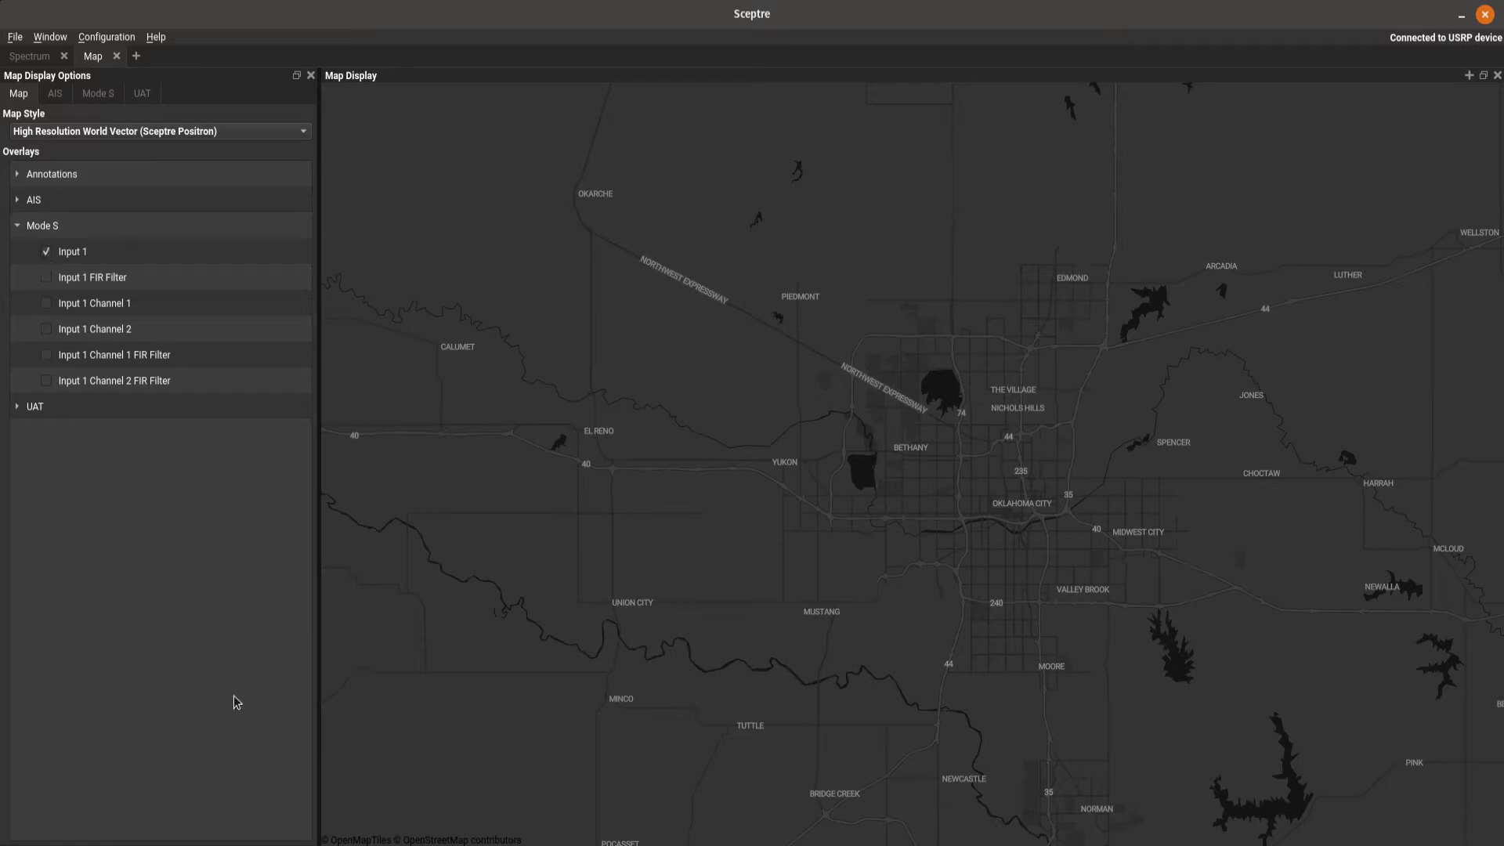
pyautogui.scroll(-3, 917, 459)
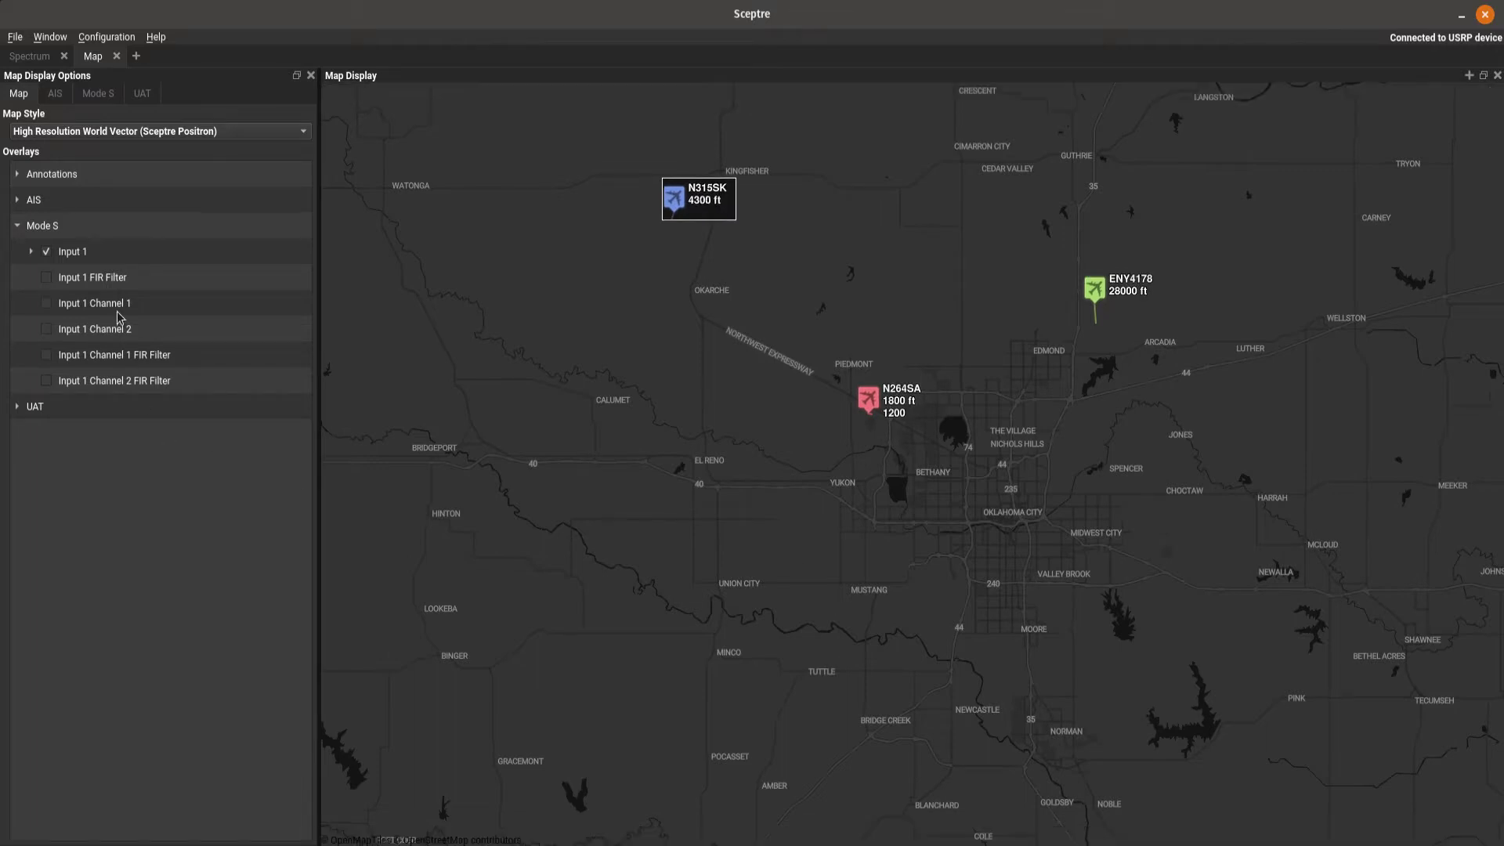
pyautogui.click(94, 93)
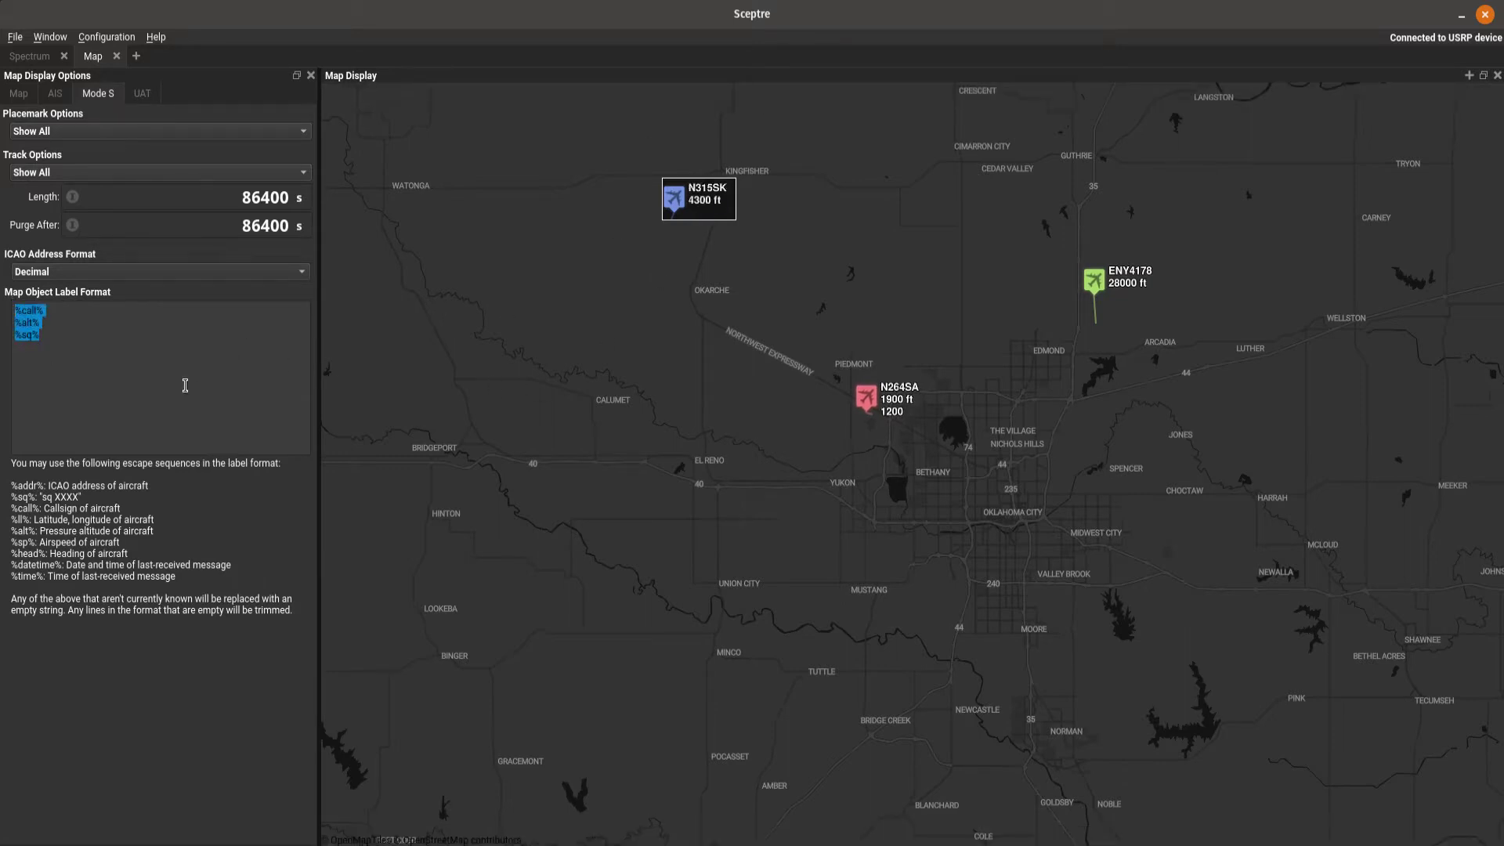
# Edit the Mode S Map Object Label Format to %call%, %sq%, %alt% on separate lines
pyautogui.write('%')
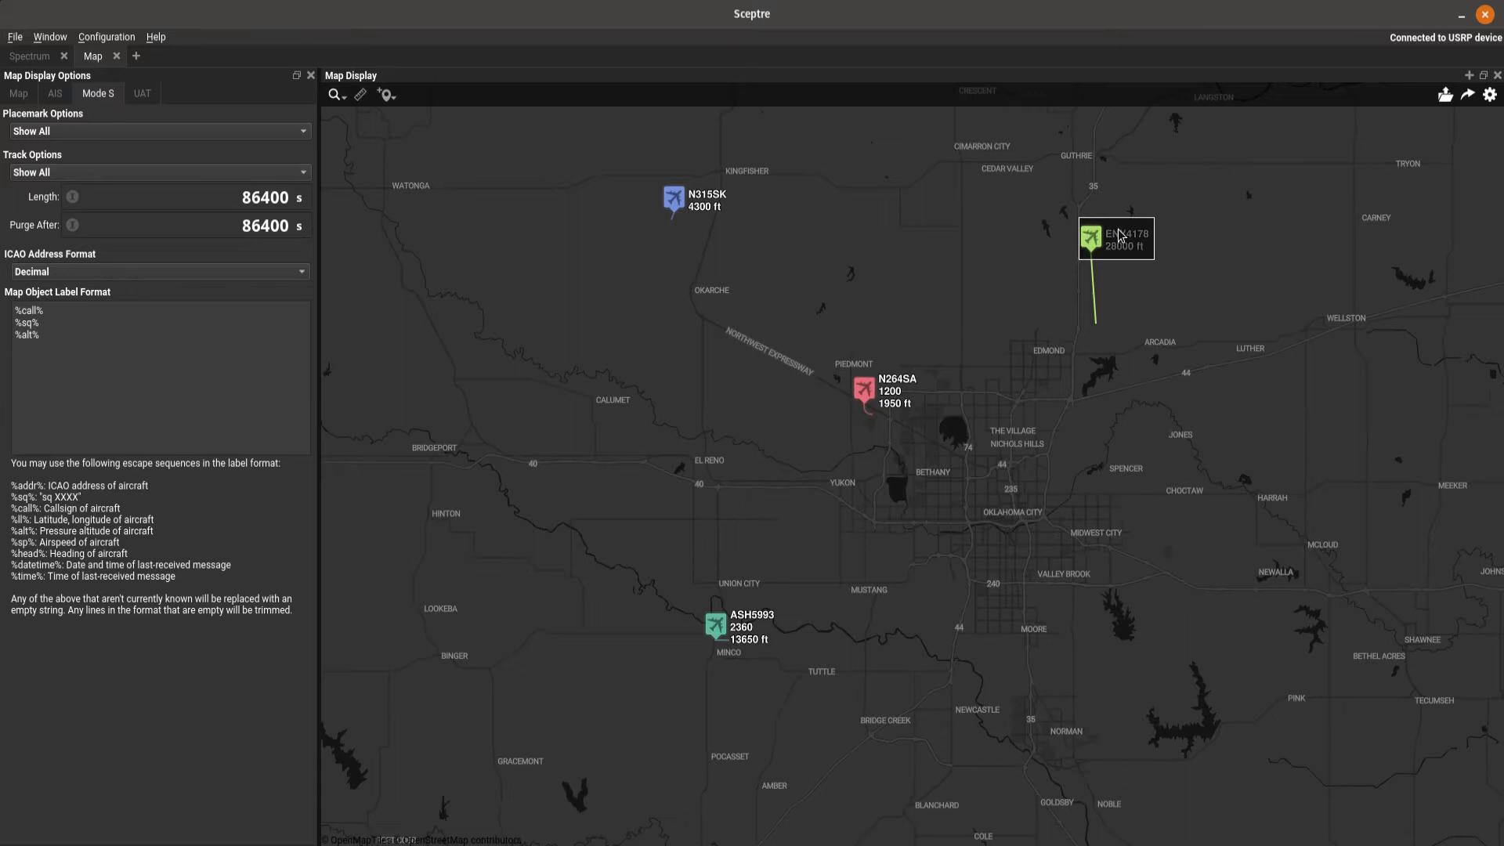
pyautogui.click(224, 131)
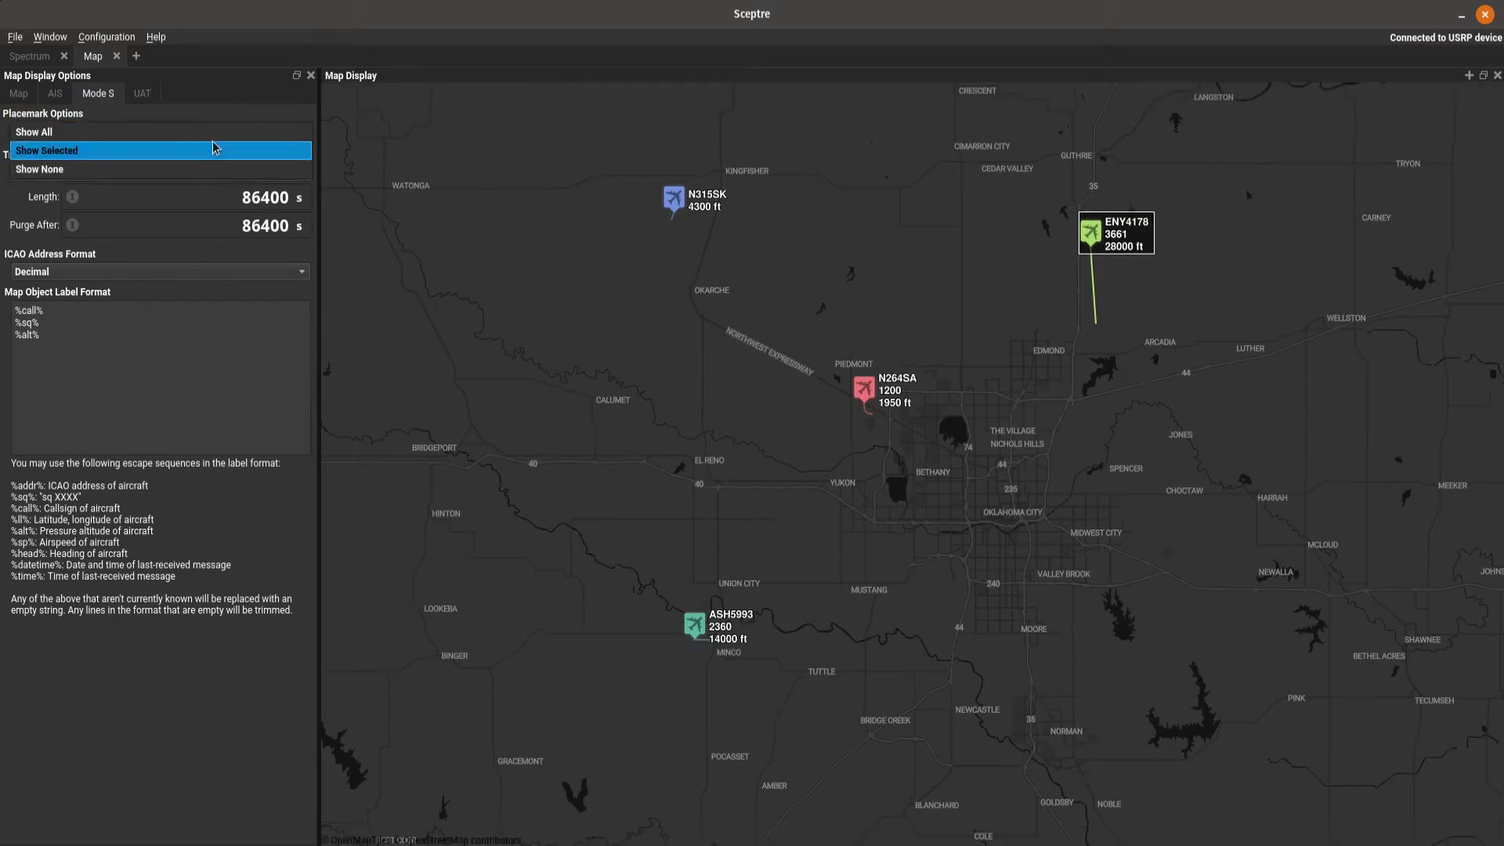
pyautogui.click(212, 149)
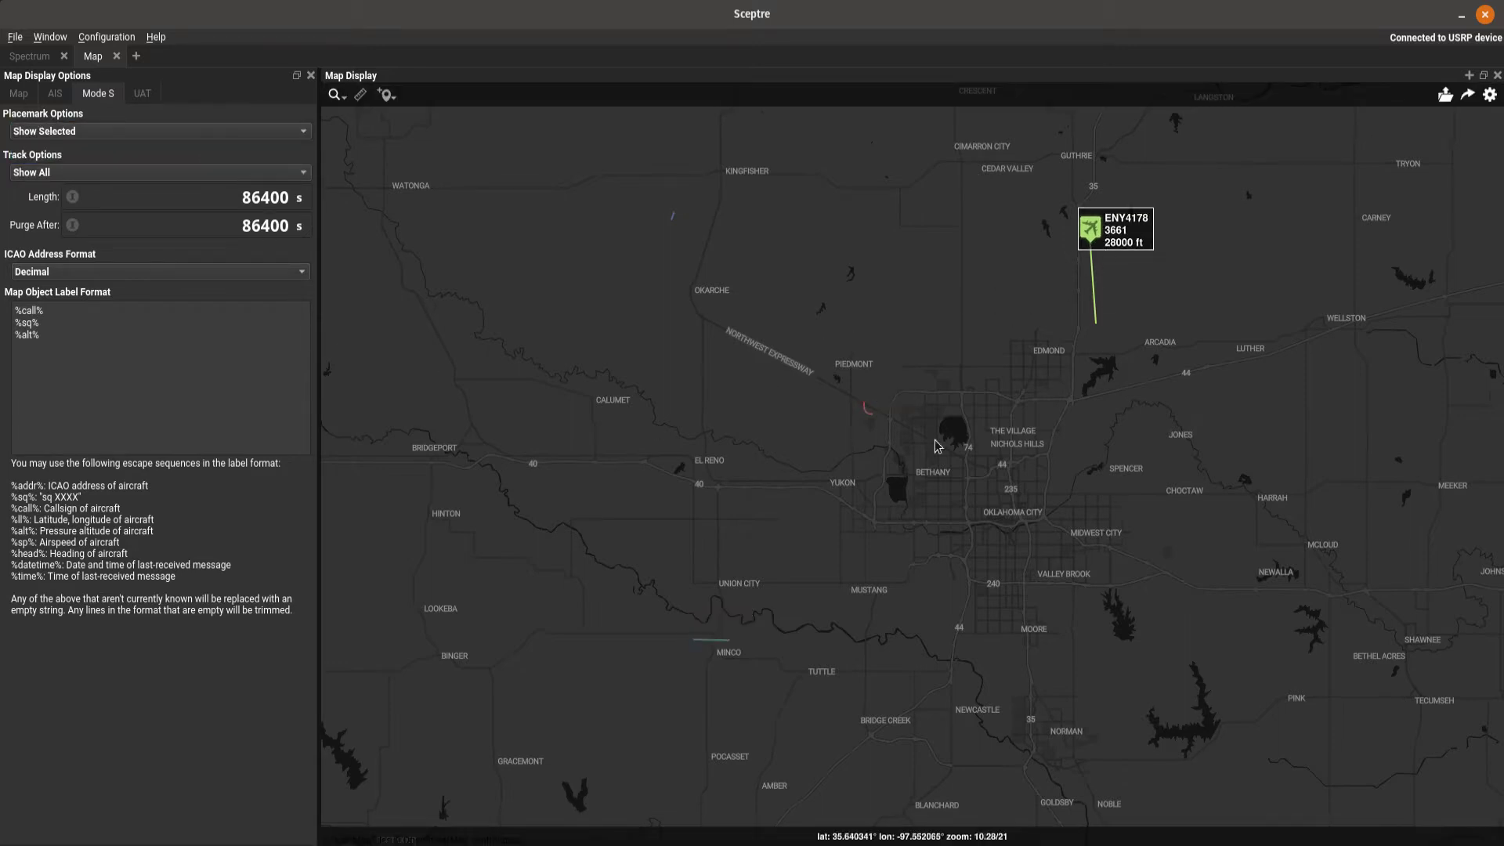
pyautogui.click(218, 172)
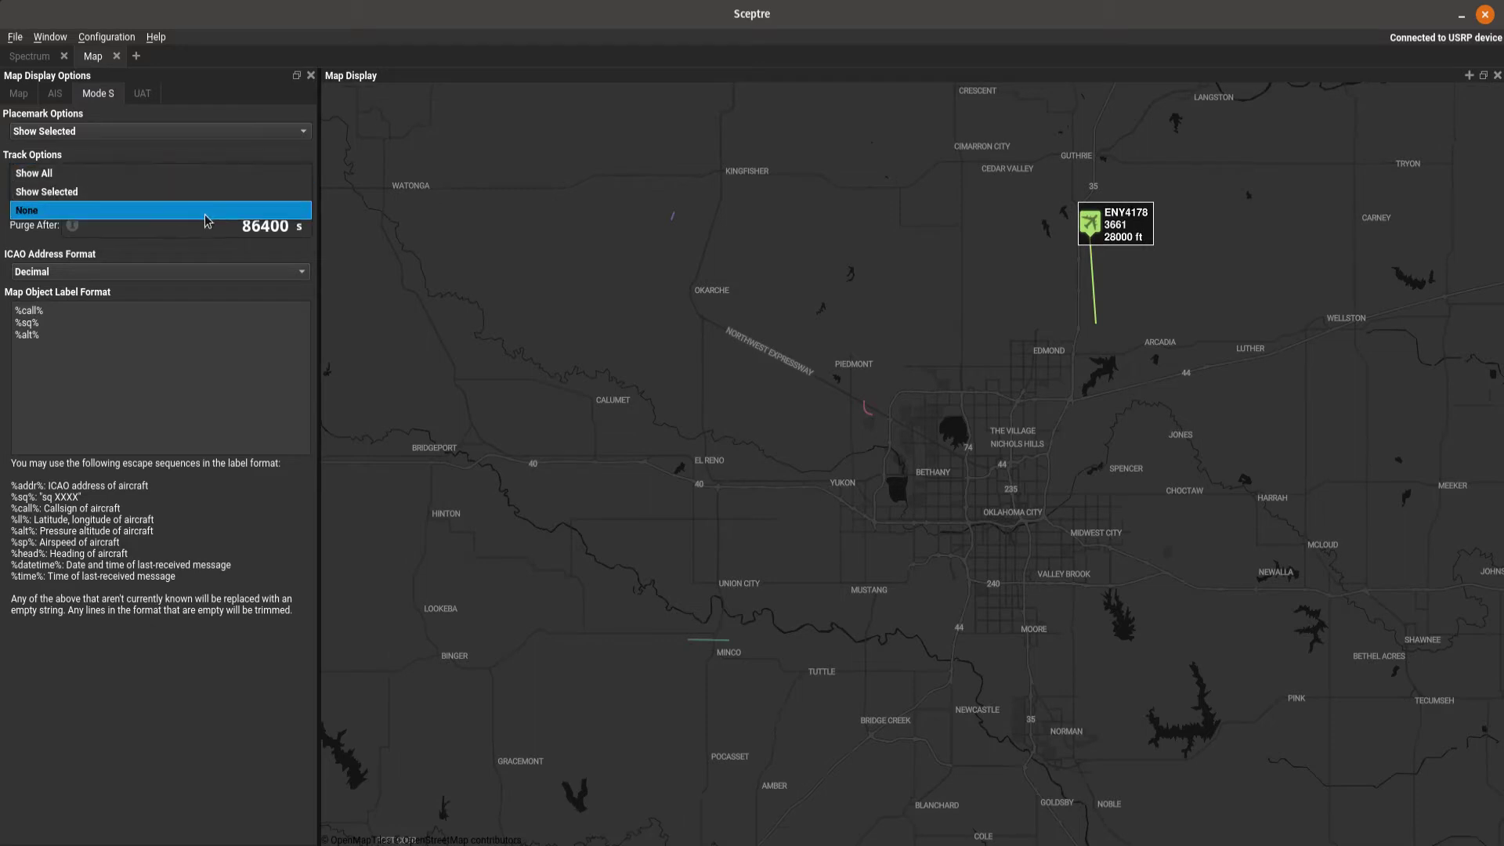
pyautogui.click(204, 192)
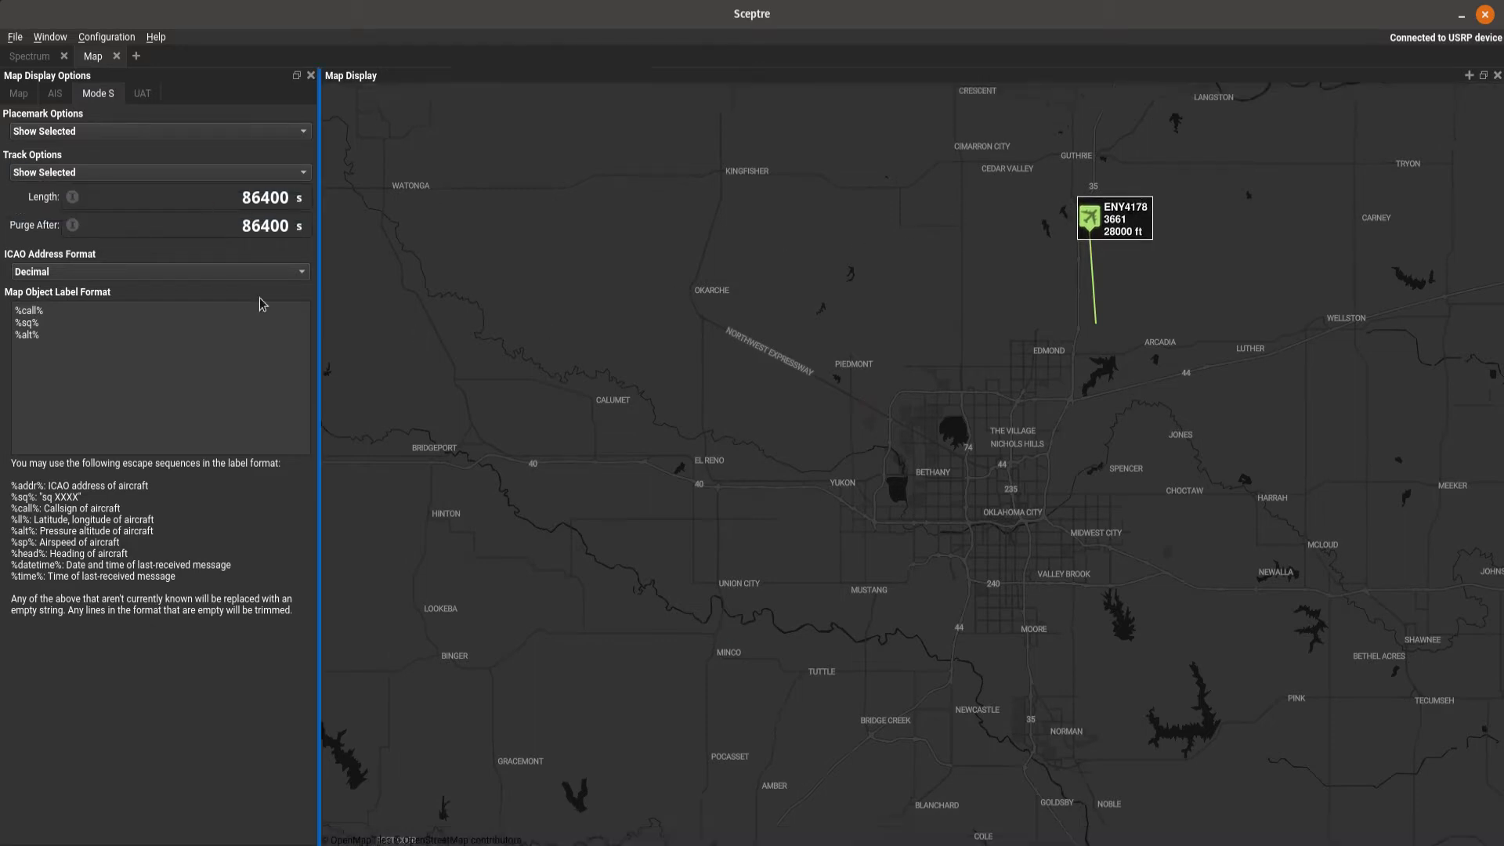
pyautogui.click(118, 173)
pyautogui.click(117, 155)
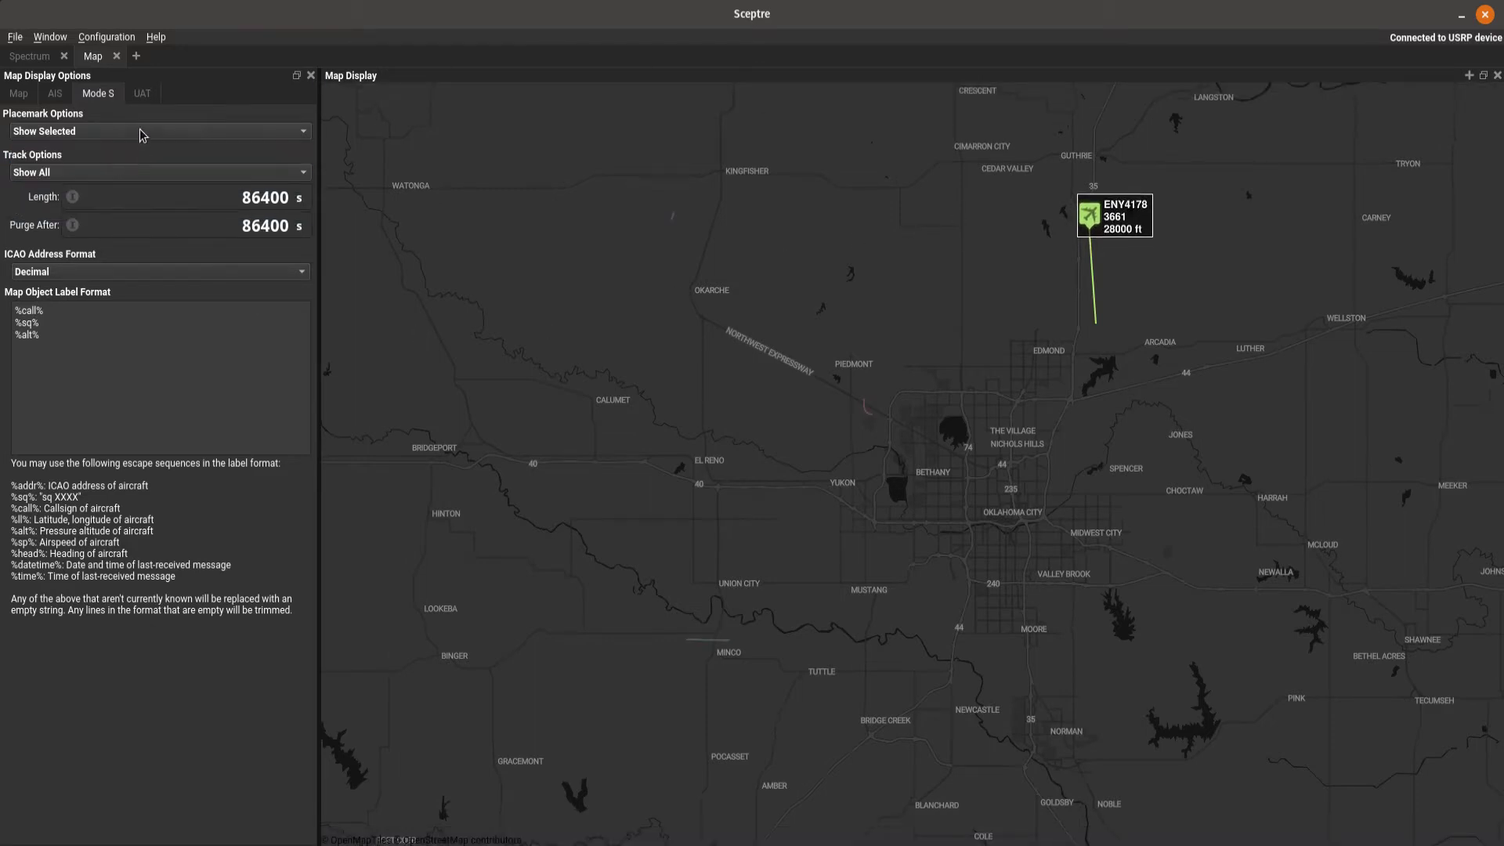
pyautogui.click(133, 131)
pyautogui.click(133, 119)
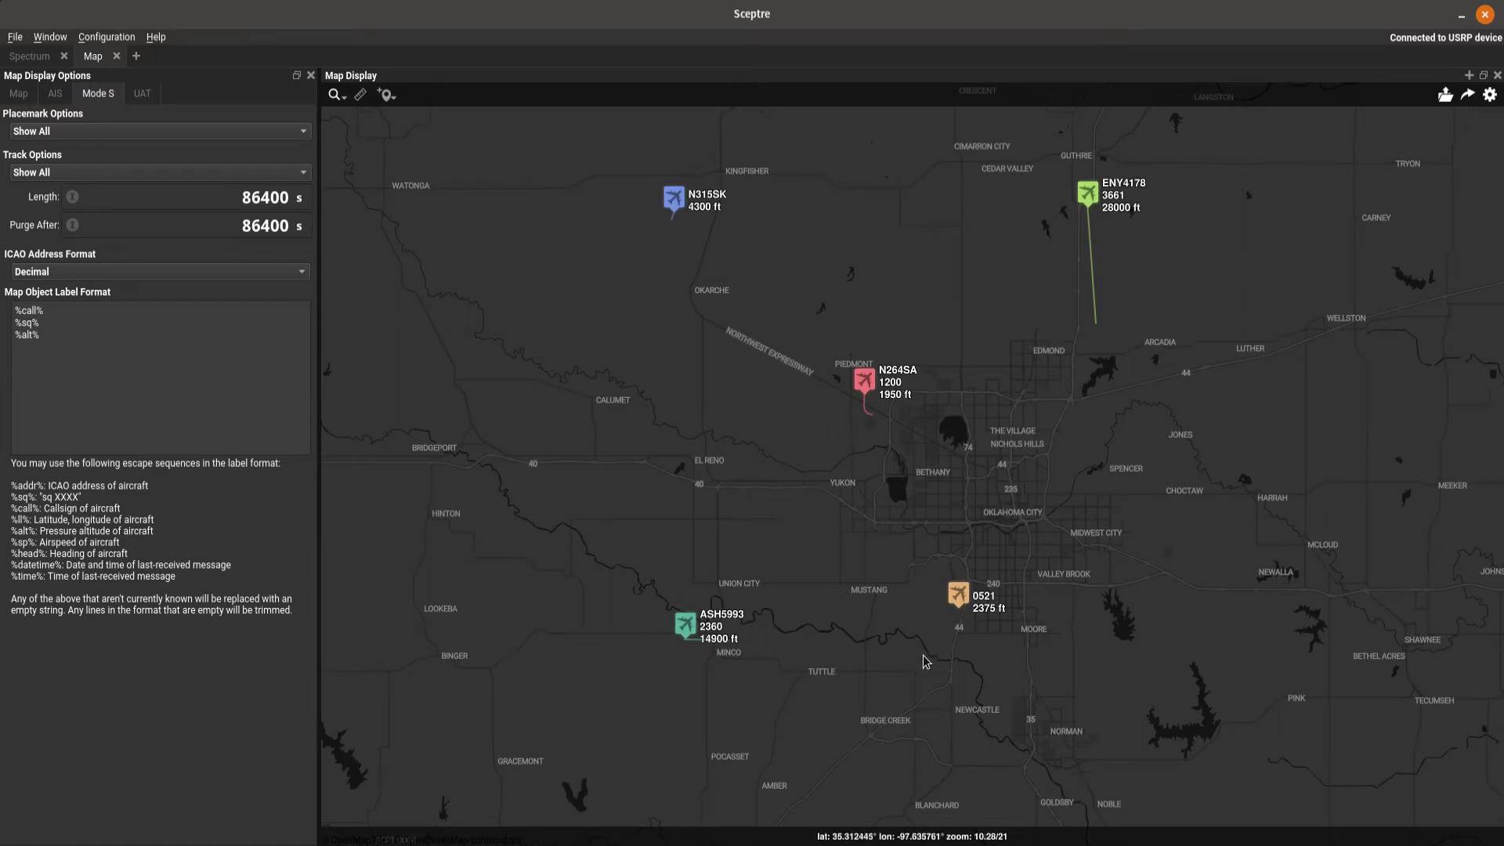
# Expand the Input 1 Mode S overlay list and the 10653546 and 10705662 aircraft folders, selecting N264SA
pyautogui.click(19, 95)
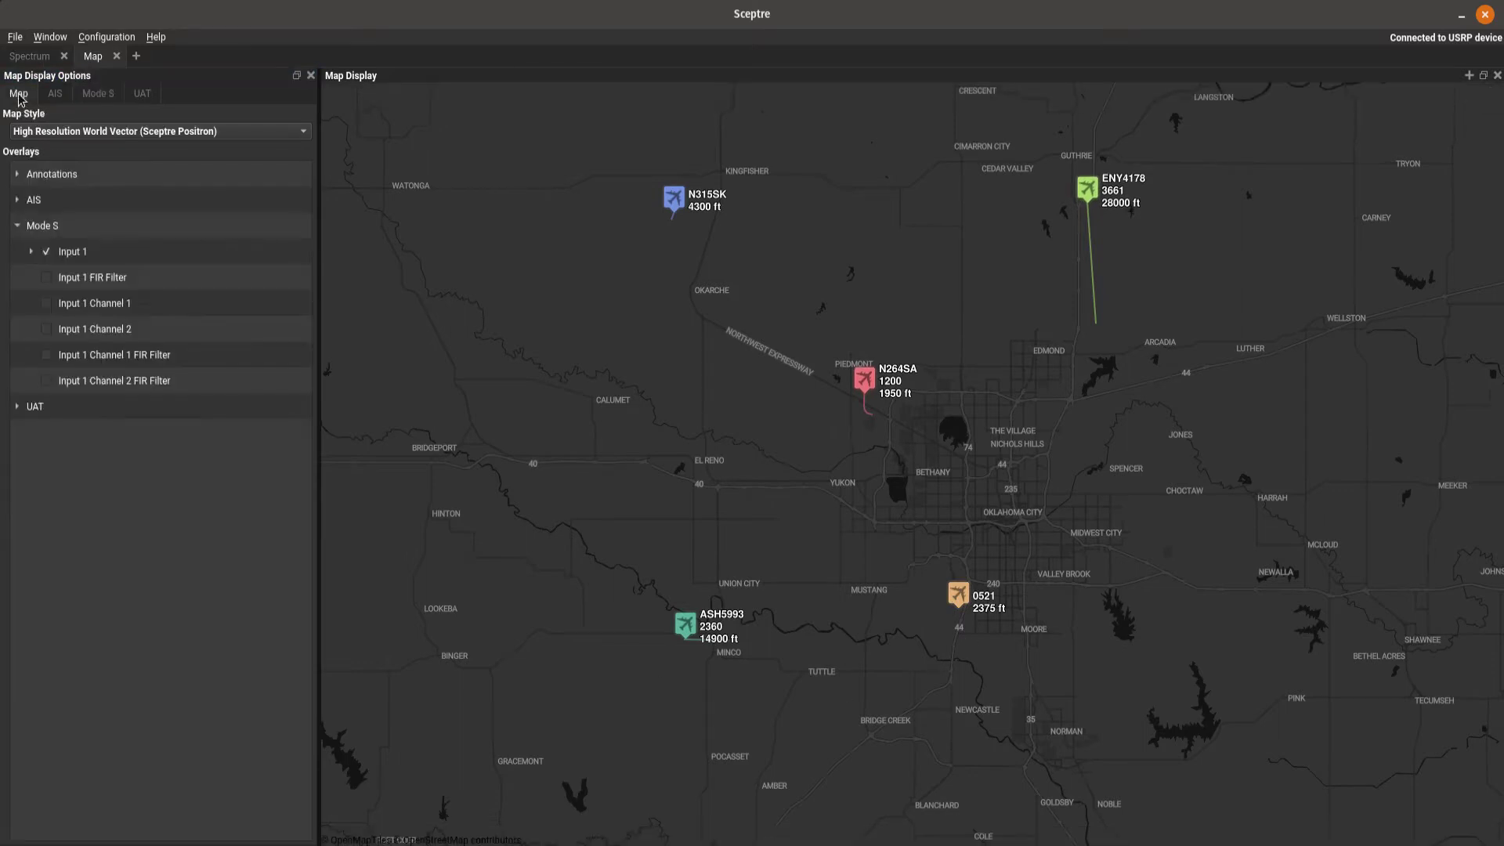
pyautogui.click(32, 252)
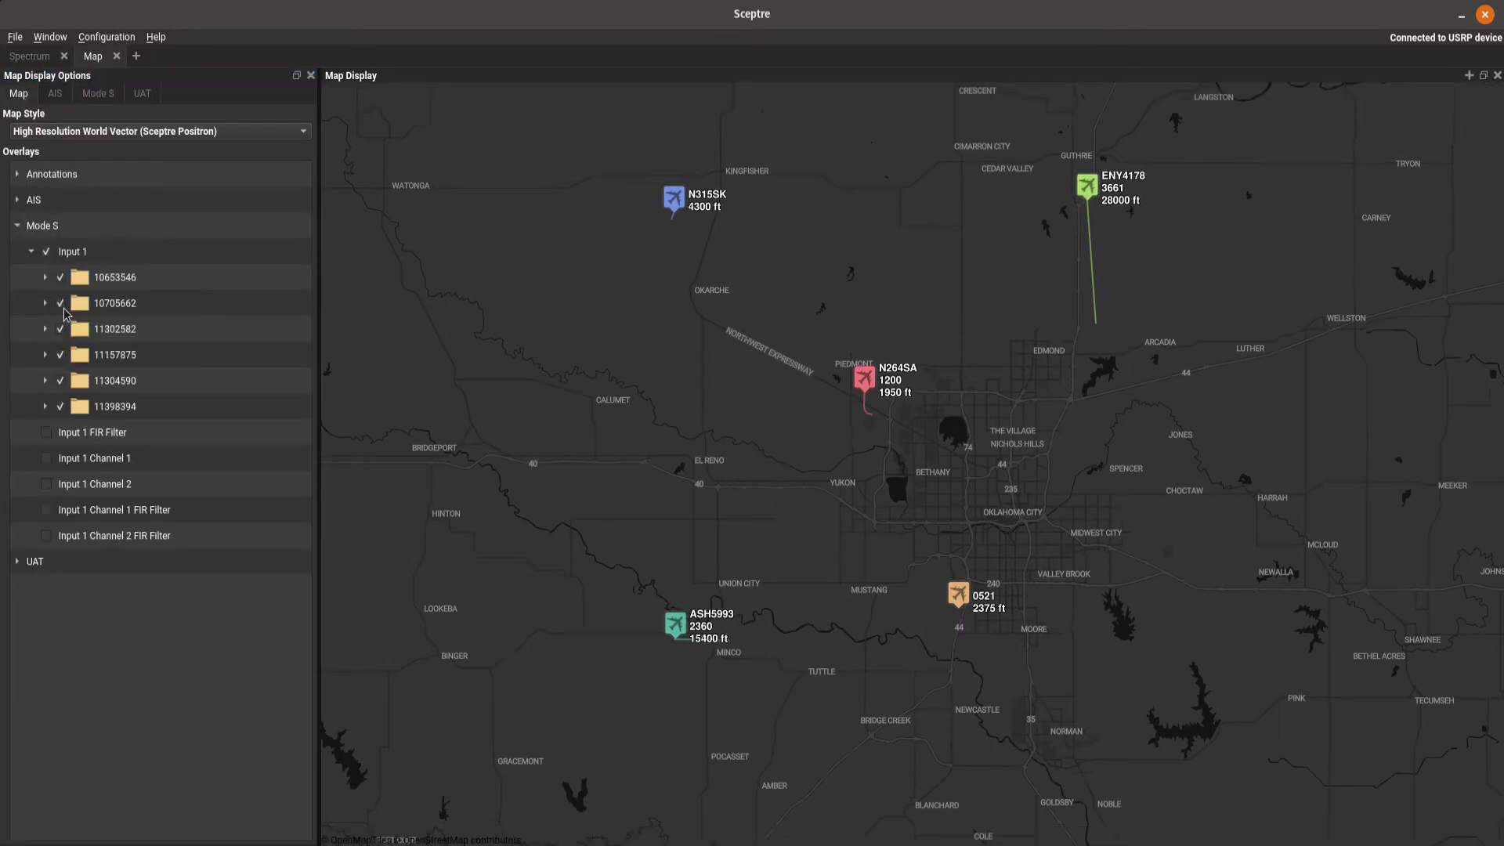
pyautogui.click(45, 278)
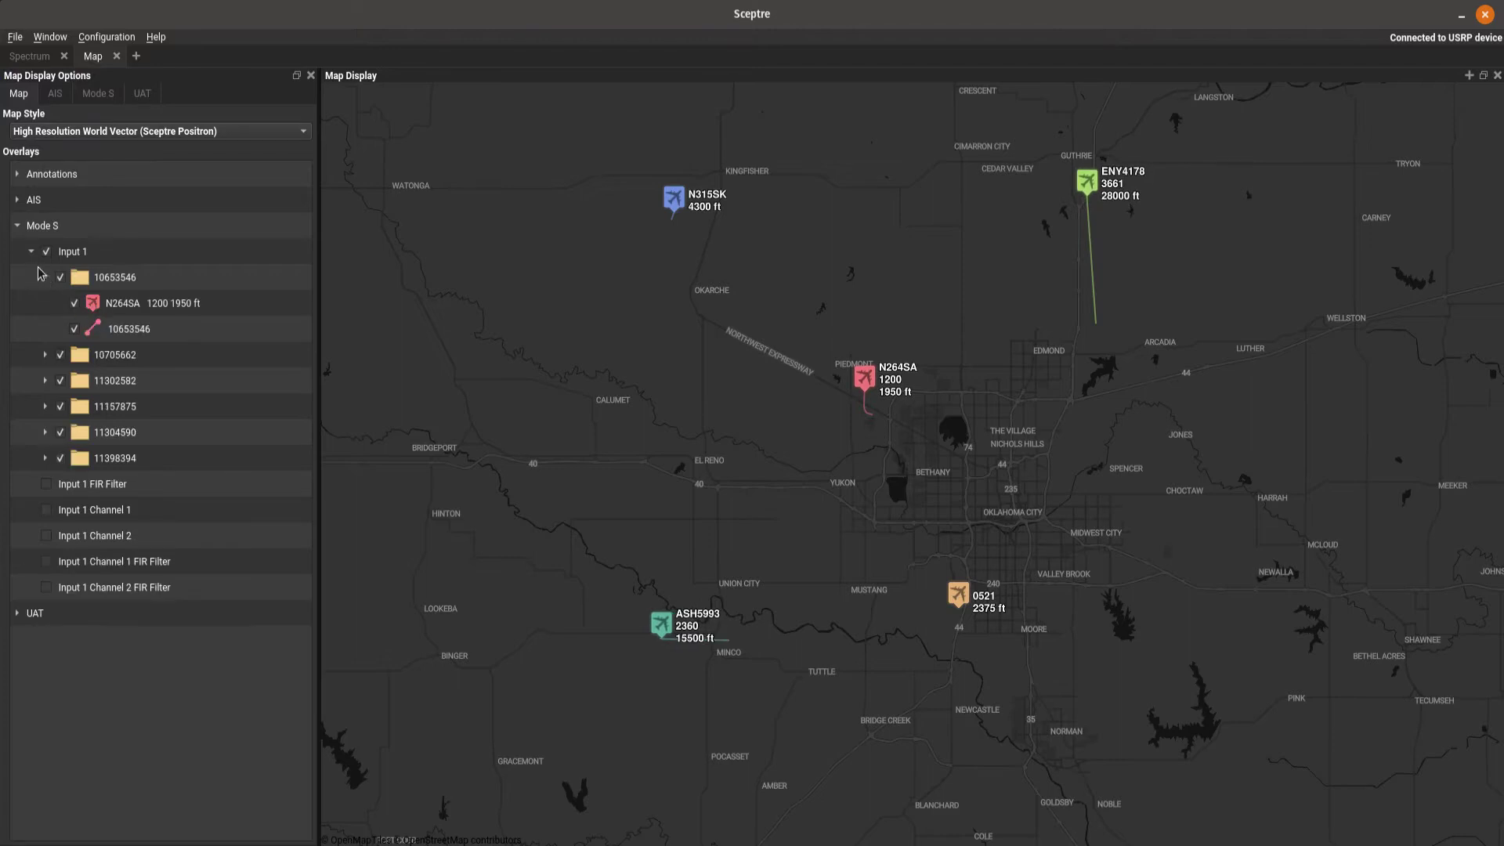
pyautogui.click(145, 330)
pyautogui.click(158, 308)
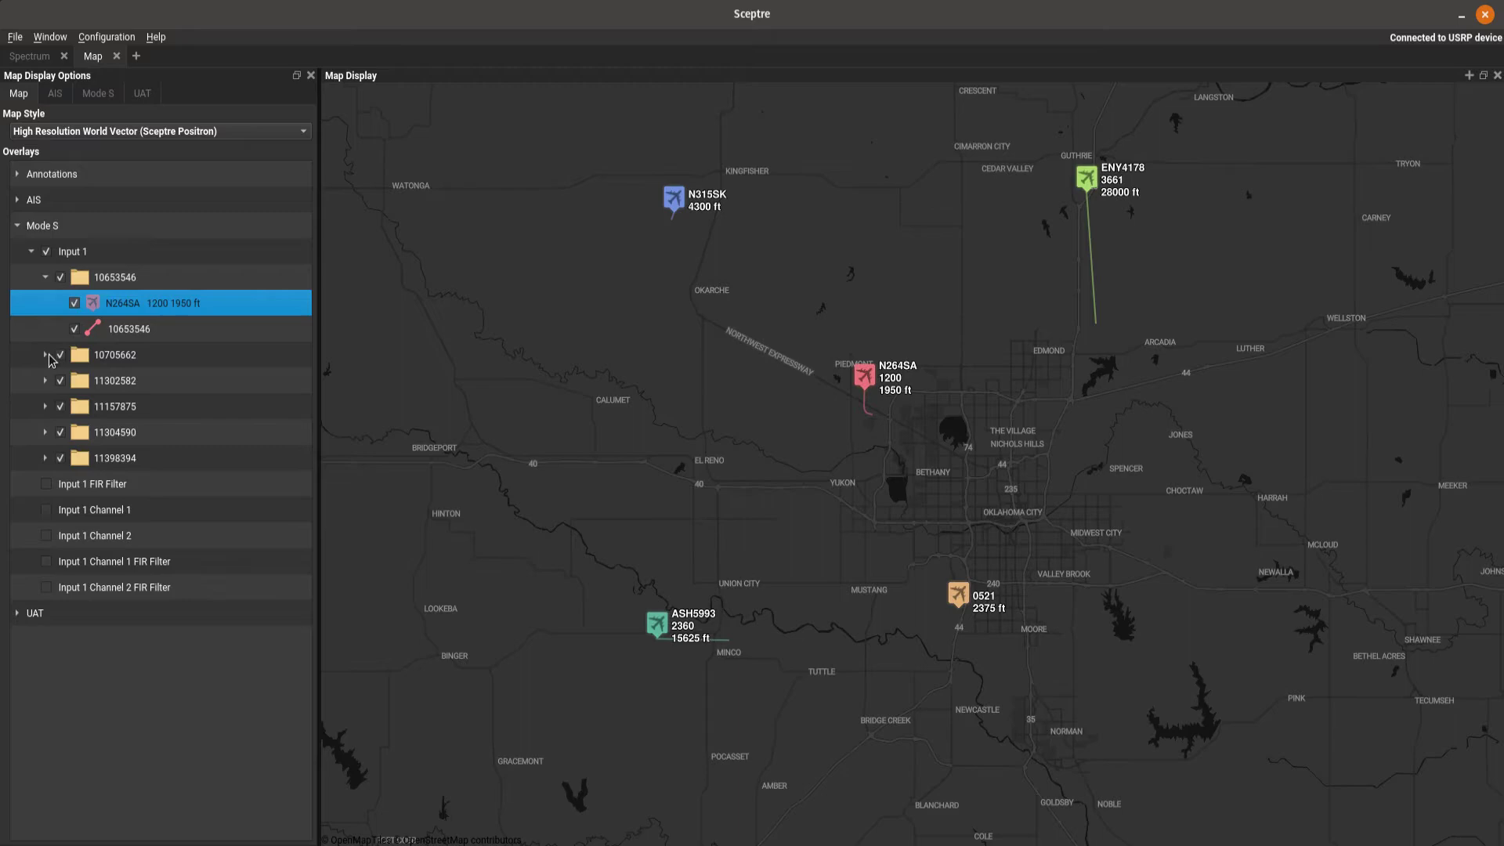
pyautogui.click(47, 356)
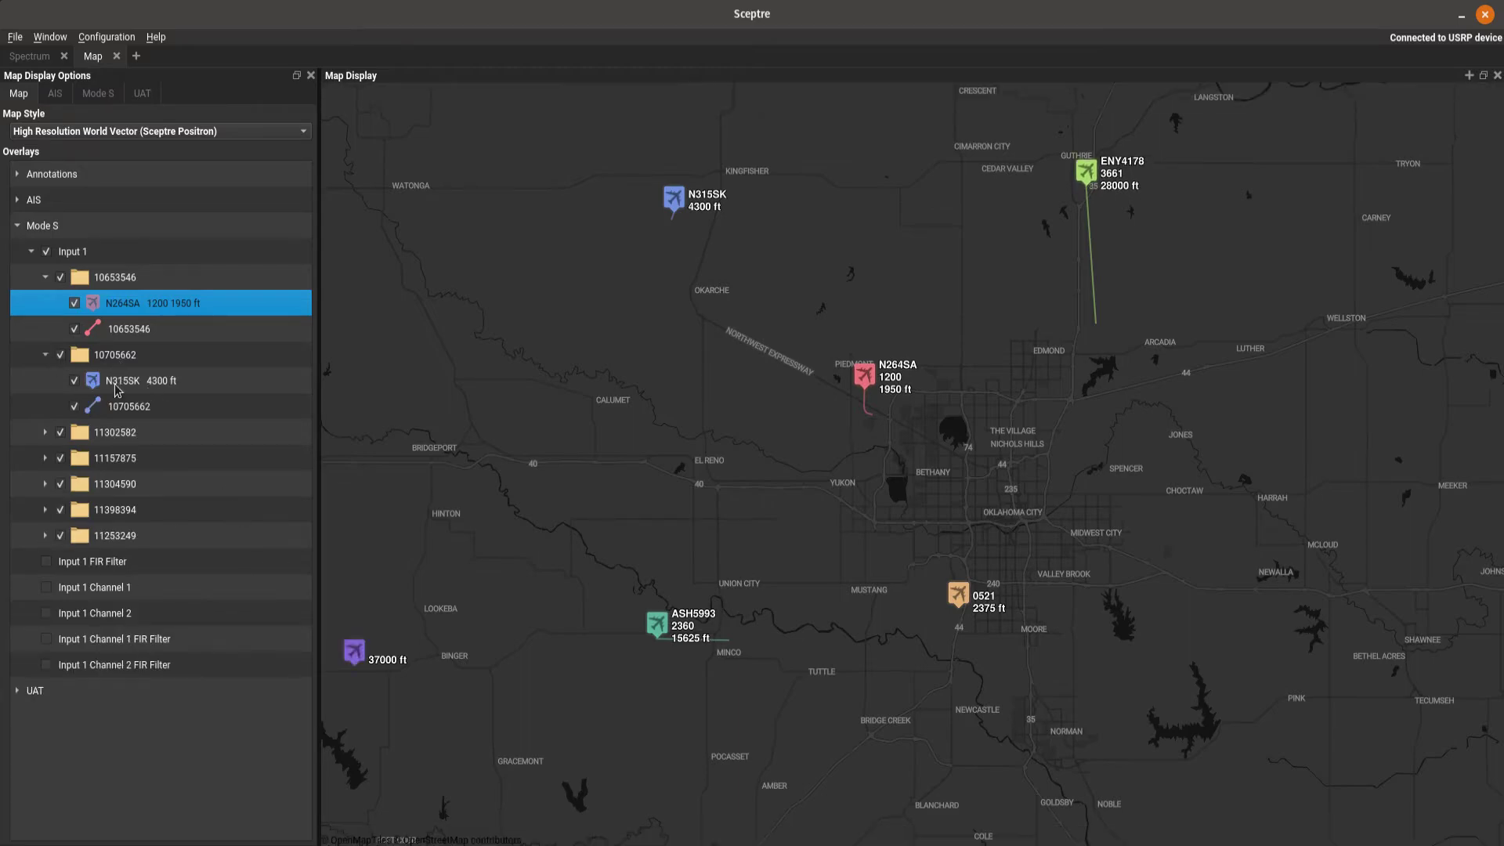
# Zoom the map out across Oklahoma and inspect the 33000 ft and 43000 ft aircraft
pyautogui.scroll(-5, 703, 528)
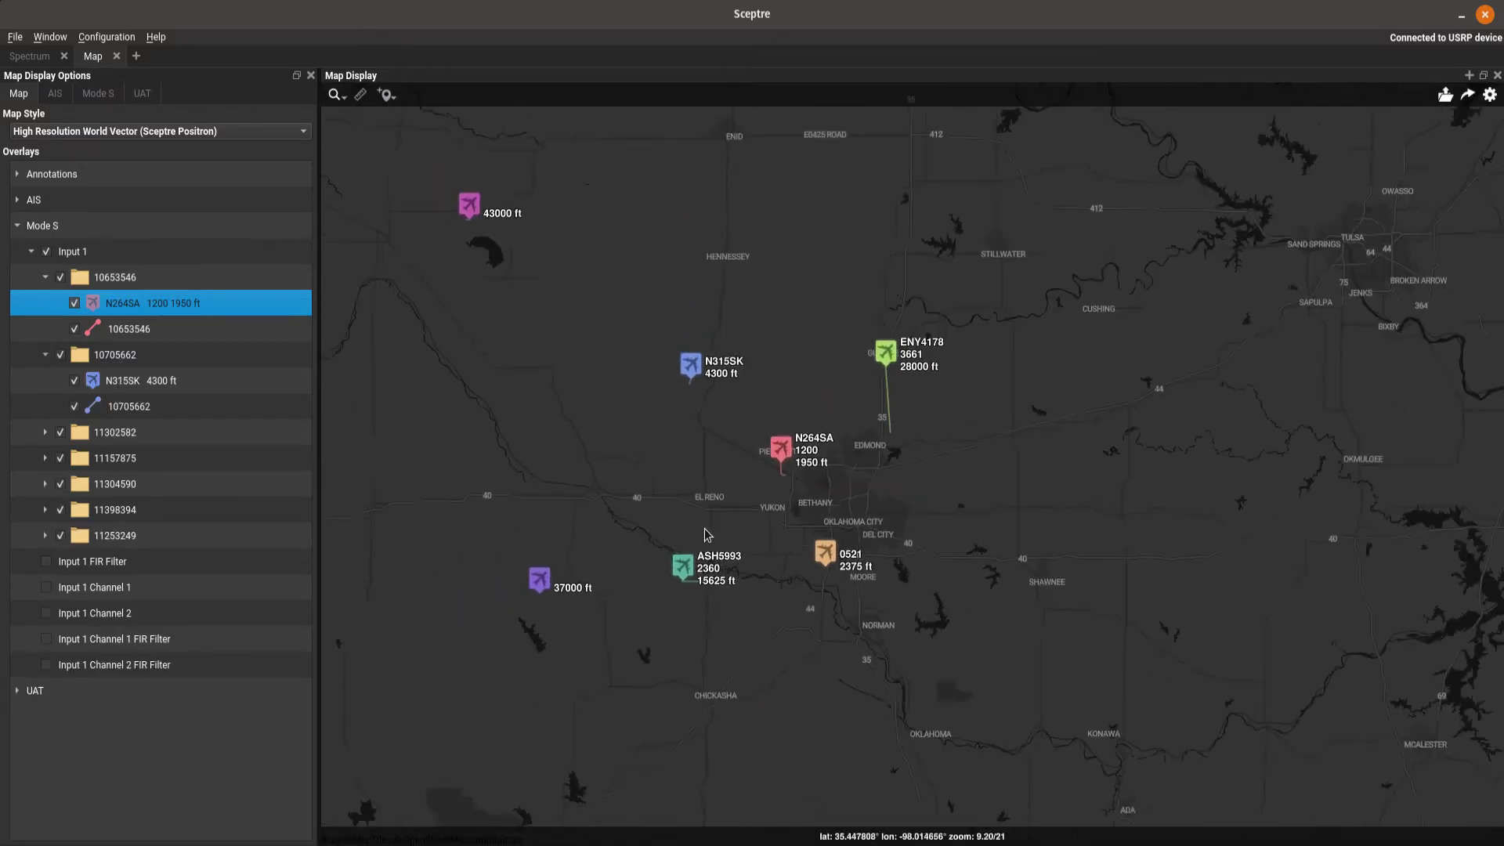
pyautogui.scroll(-4, 704, 528)
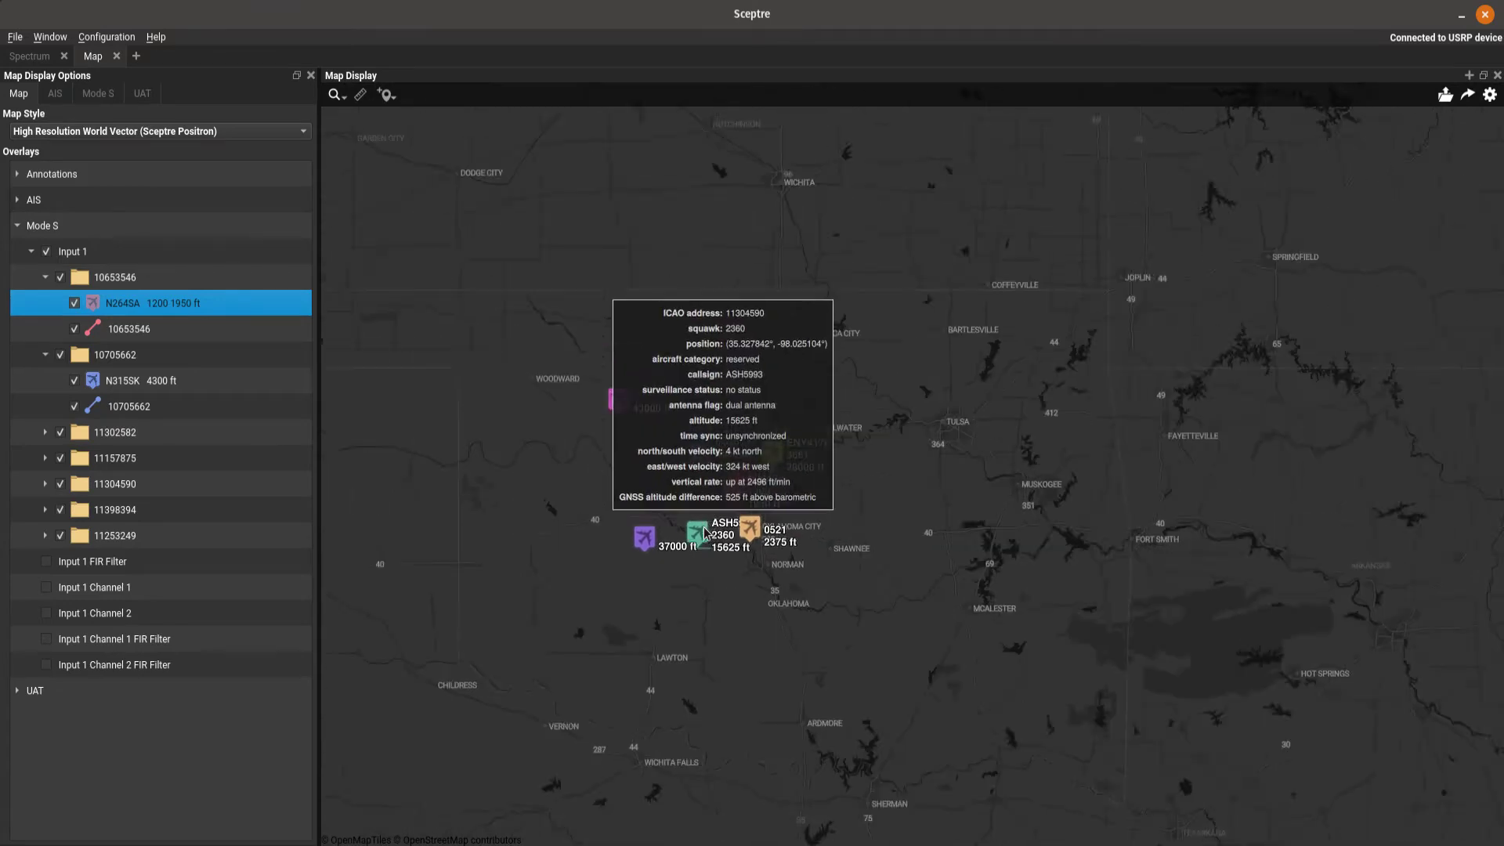
pyautogui.scroll(4, 591, 516)
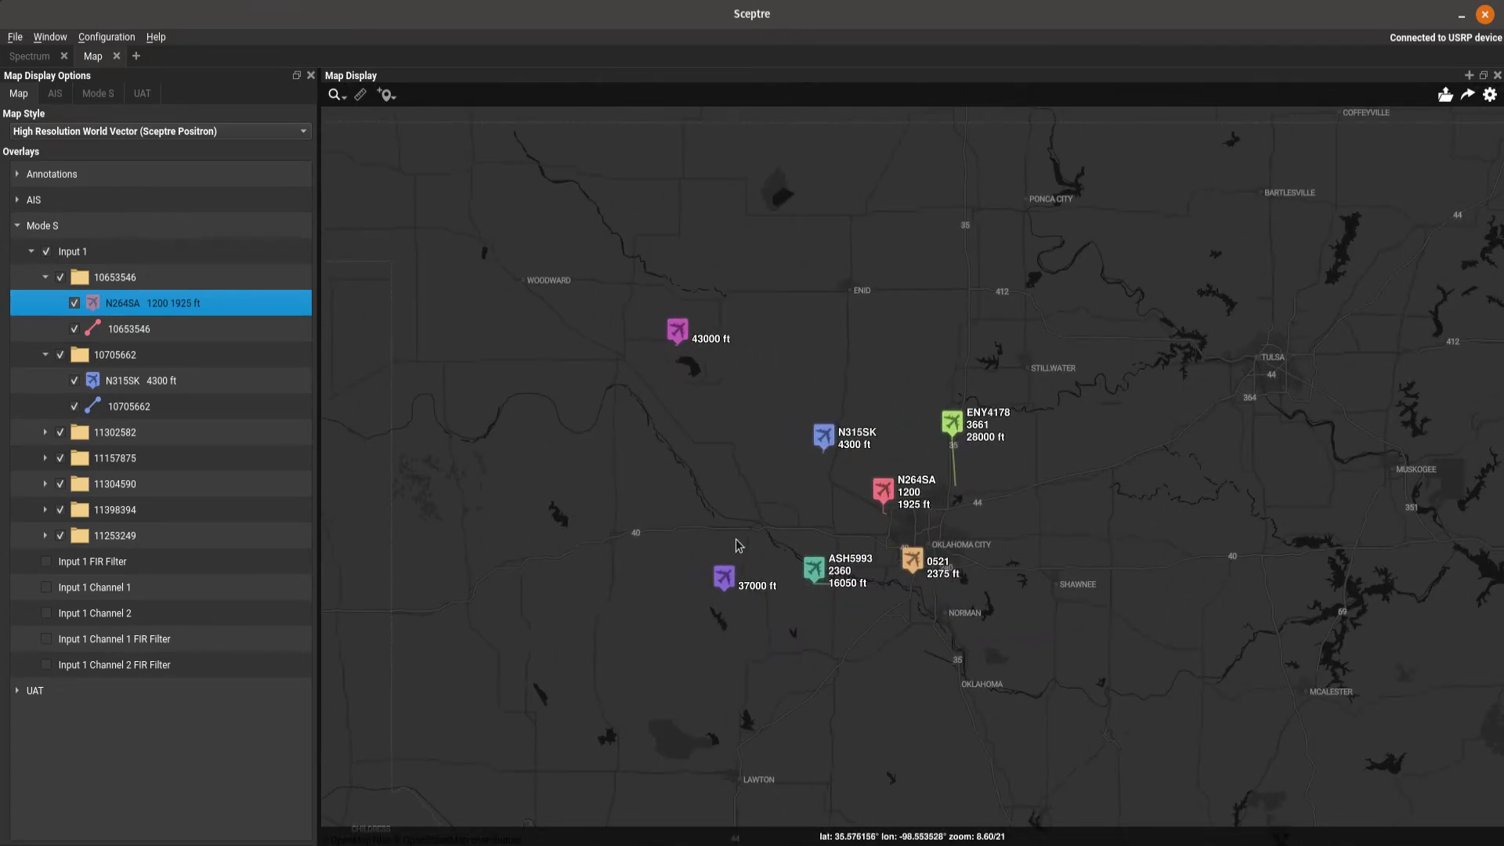
pyautogui.scroll(1, 974, 653)
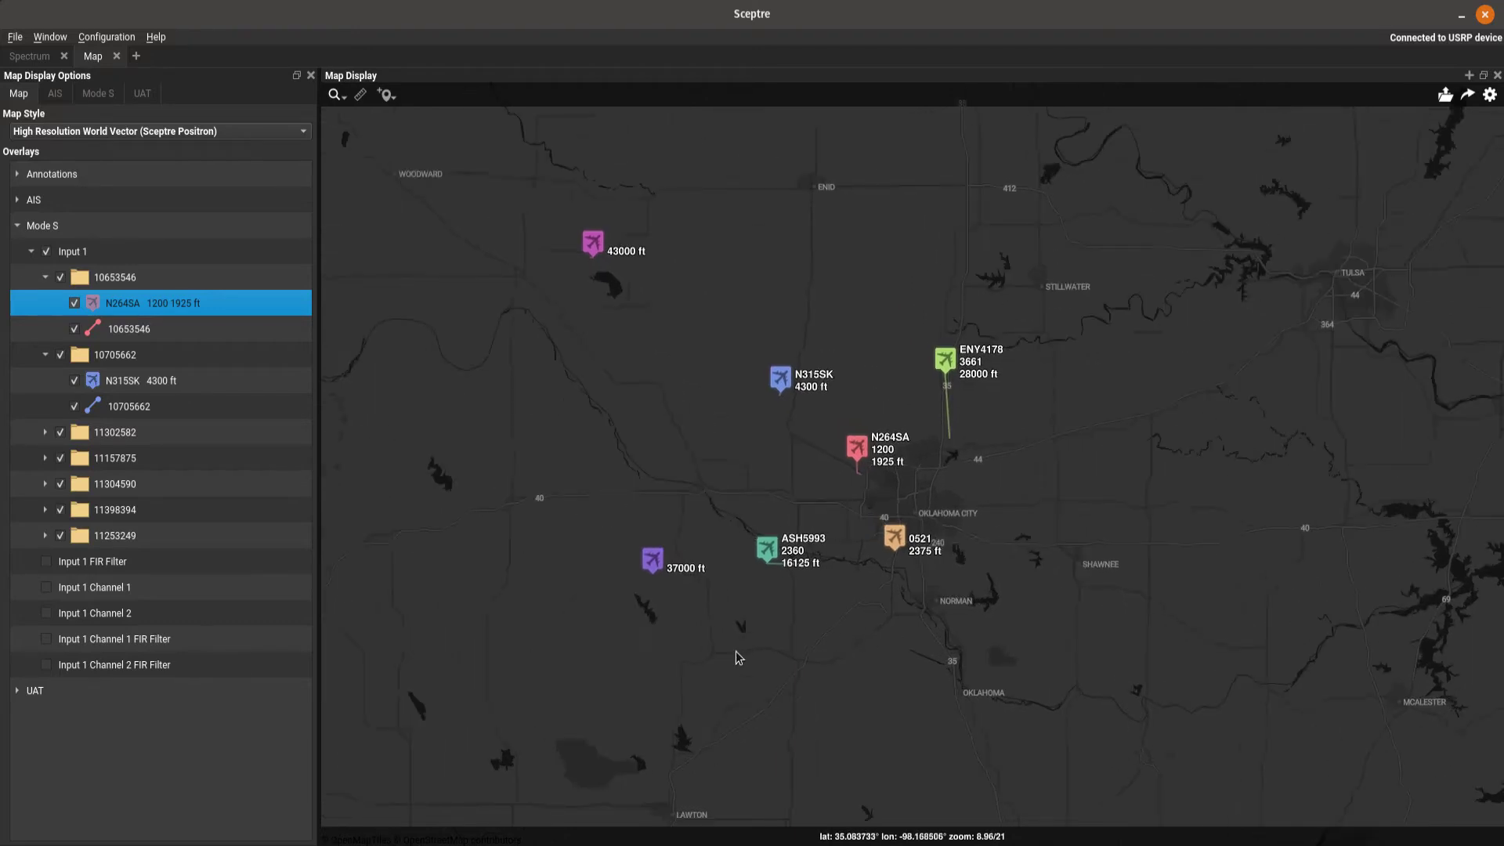
pyautogui.click(587, 604)
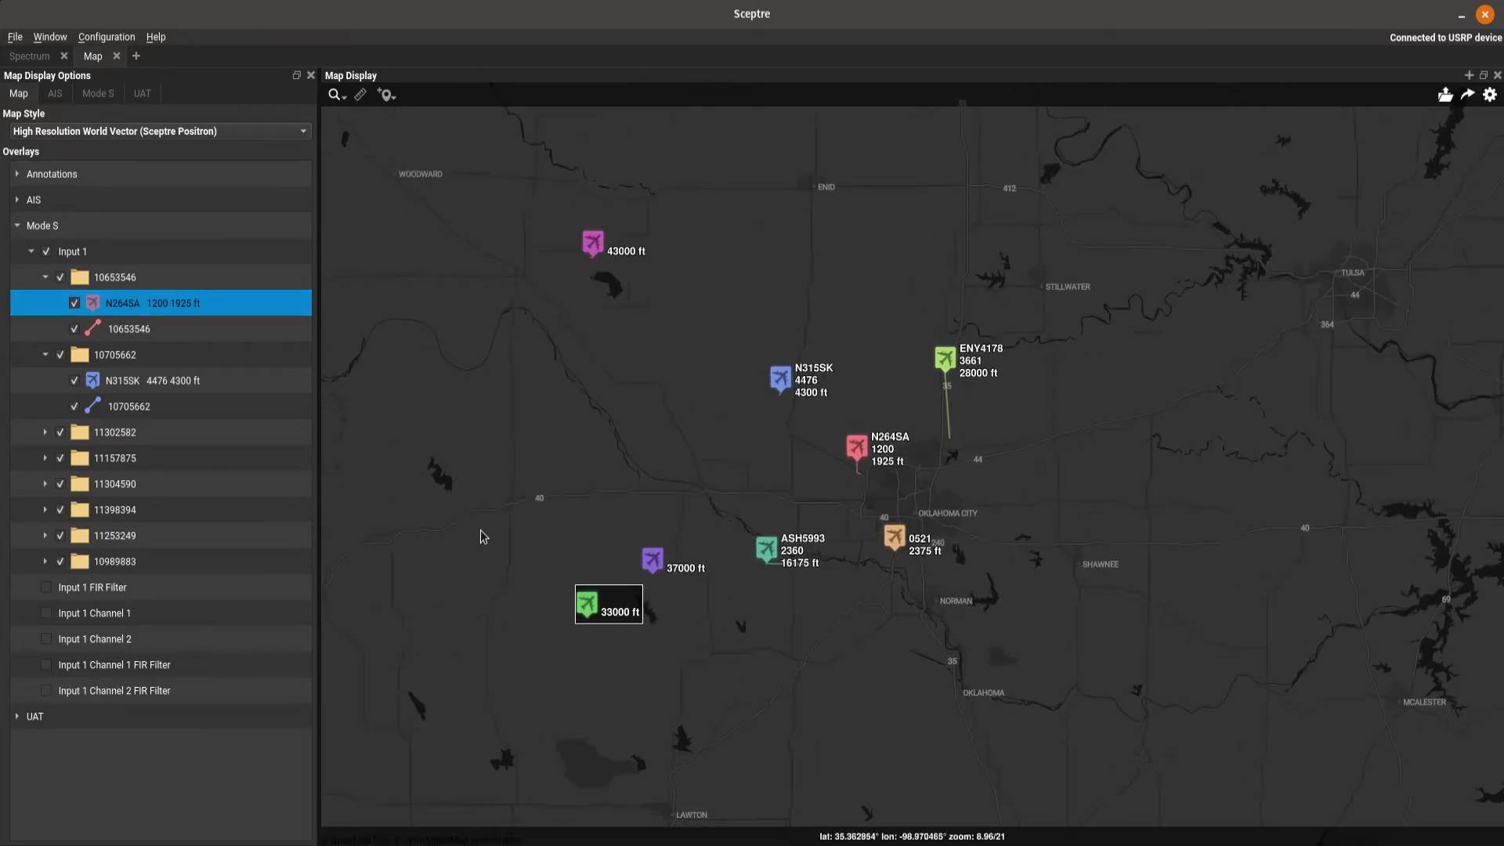
pyautogui.click(475, 523)
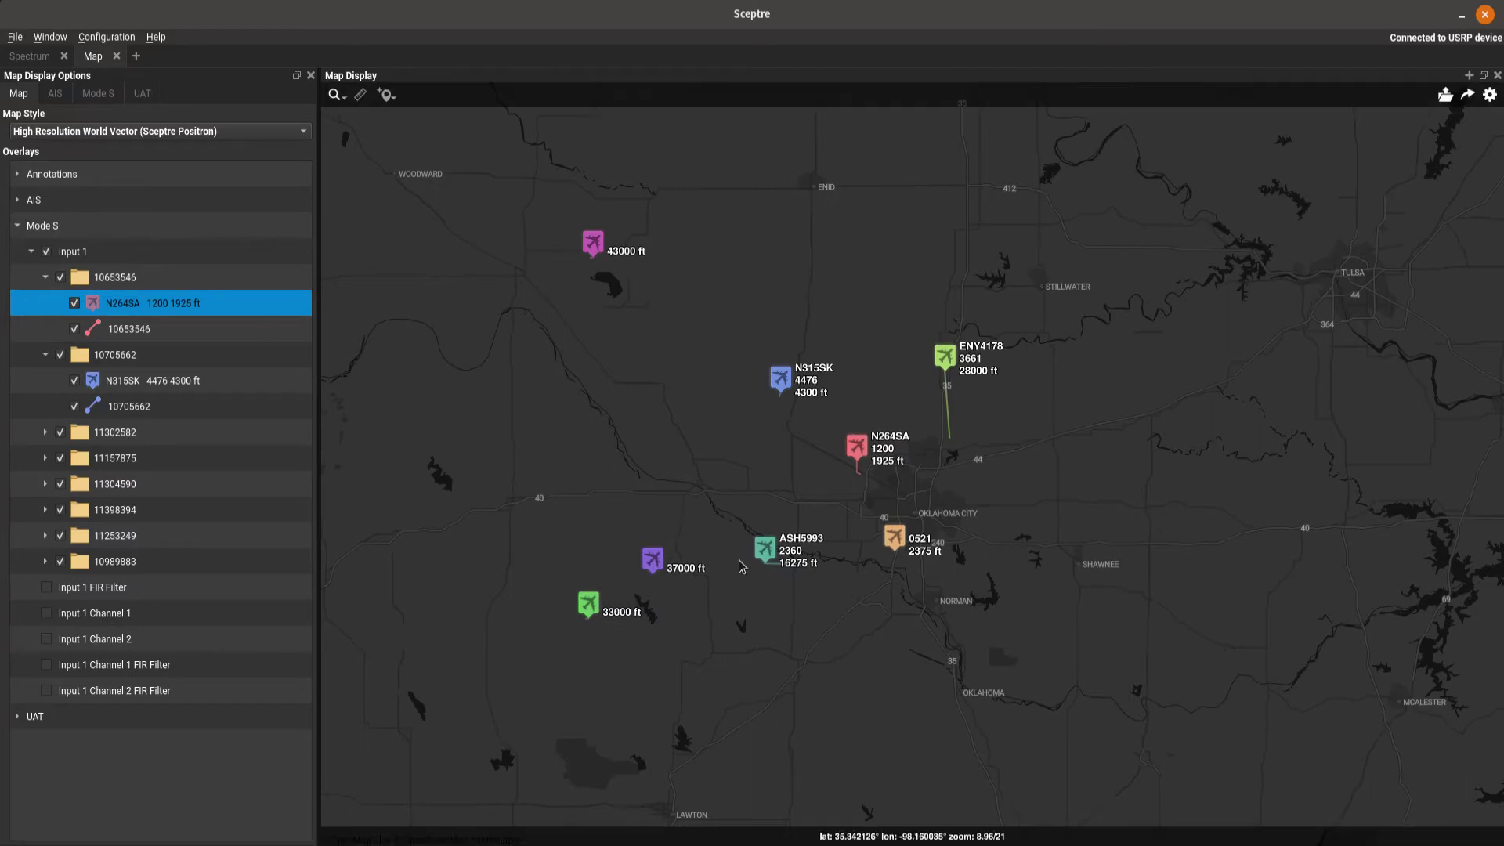
pyautogui.click(603, 249)
pyautogui.moveTo(616, 249)
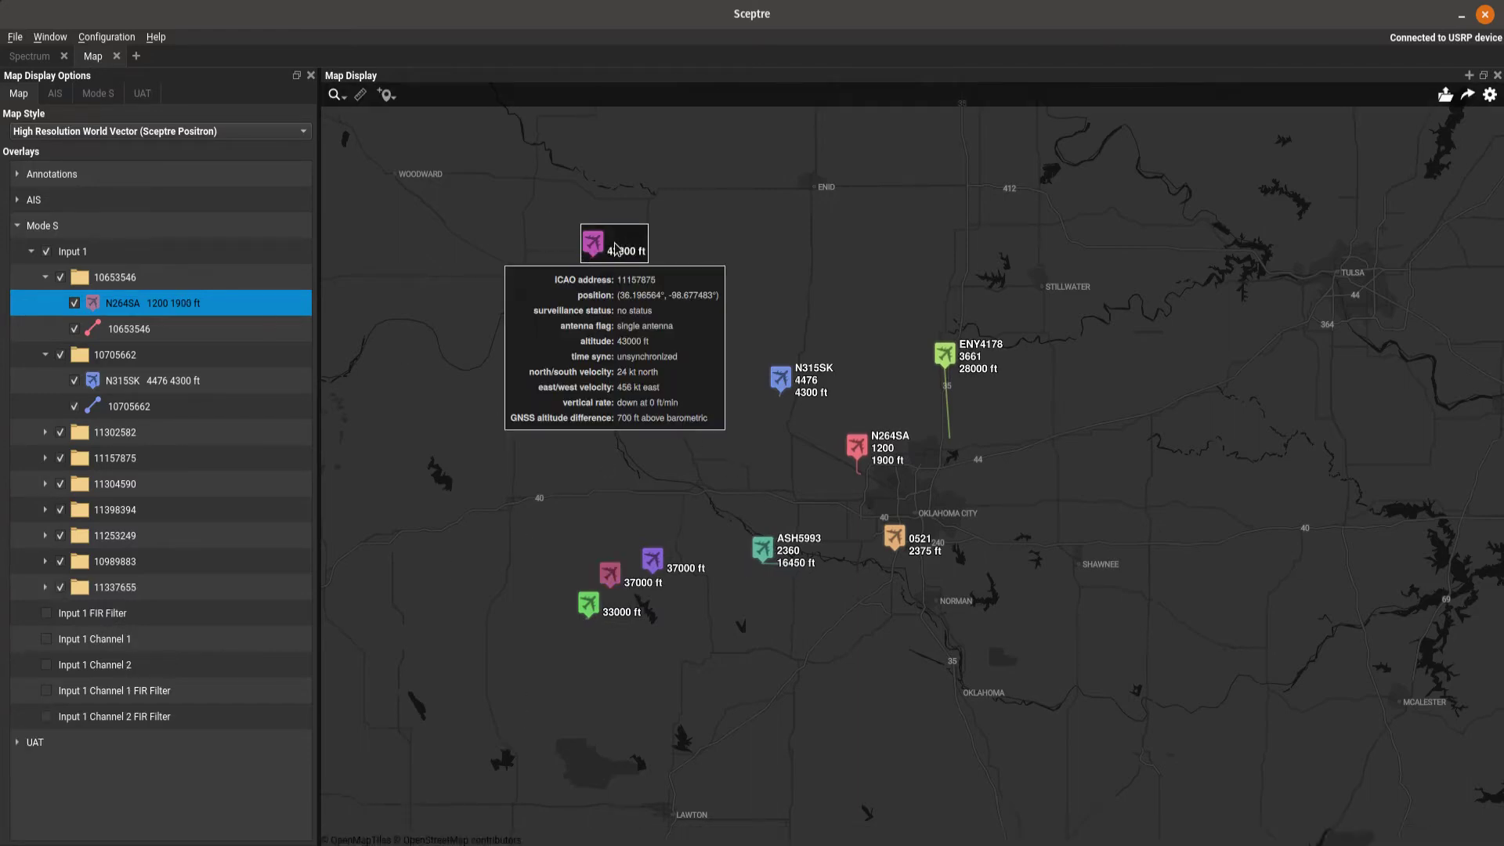
# Dock the Input 1 Mode S Data table beside the map, showing Identification messages with stretched columns
pyautogui.click(49, 37)
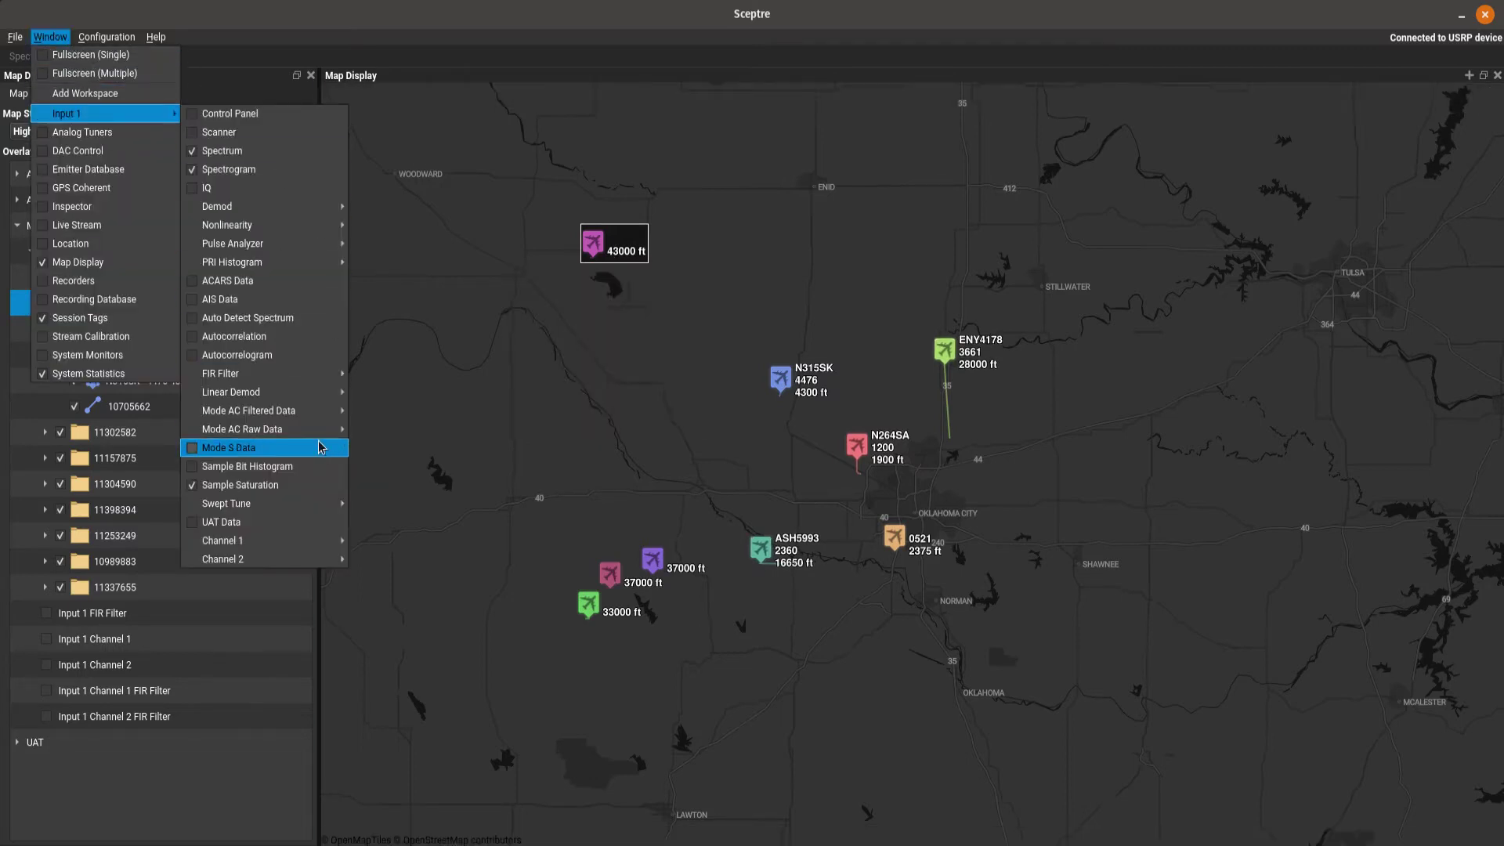
pyautogui.click(323, 447)
pyautogui.moveTo(420, 699); pyautogui.dragTo(585, 569)
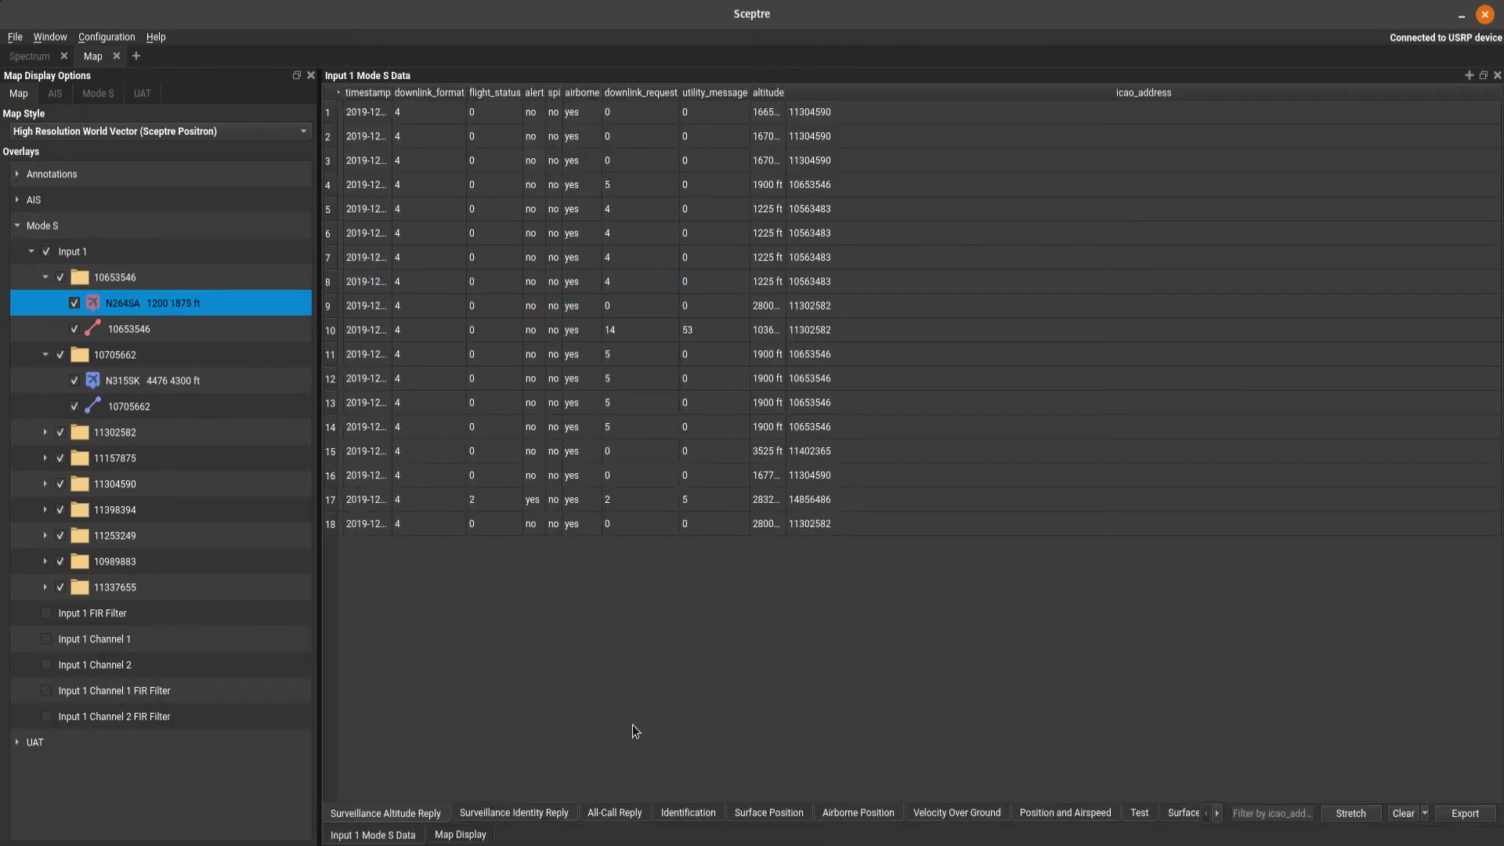
pyautogui.click(689, 815)
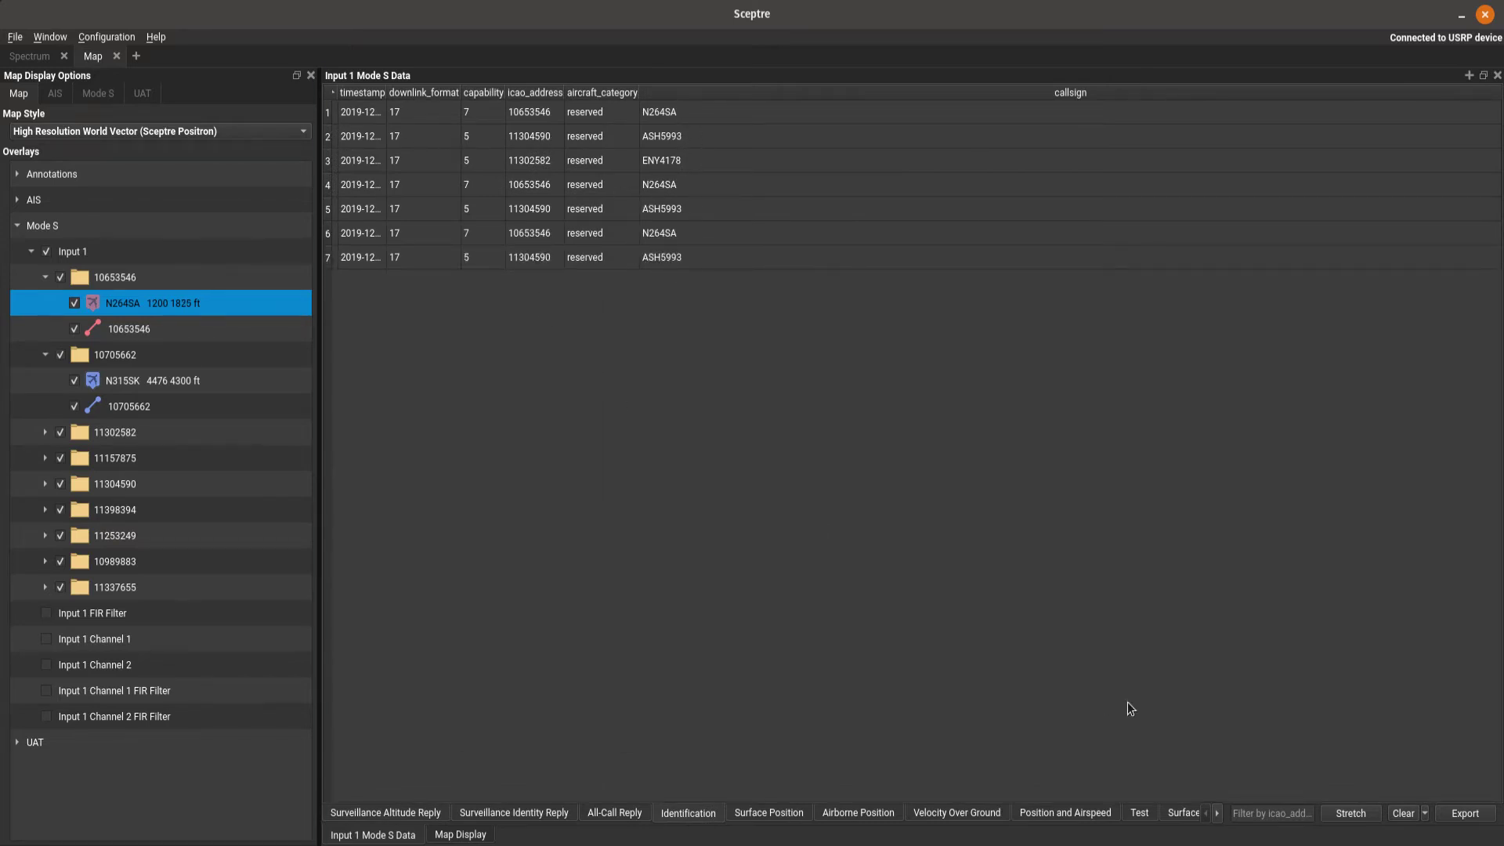
pyautogui.click(1350, 814)
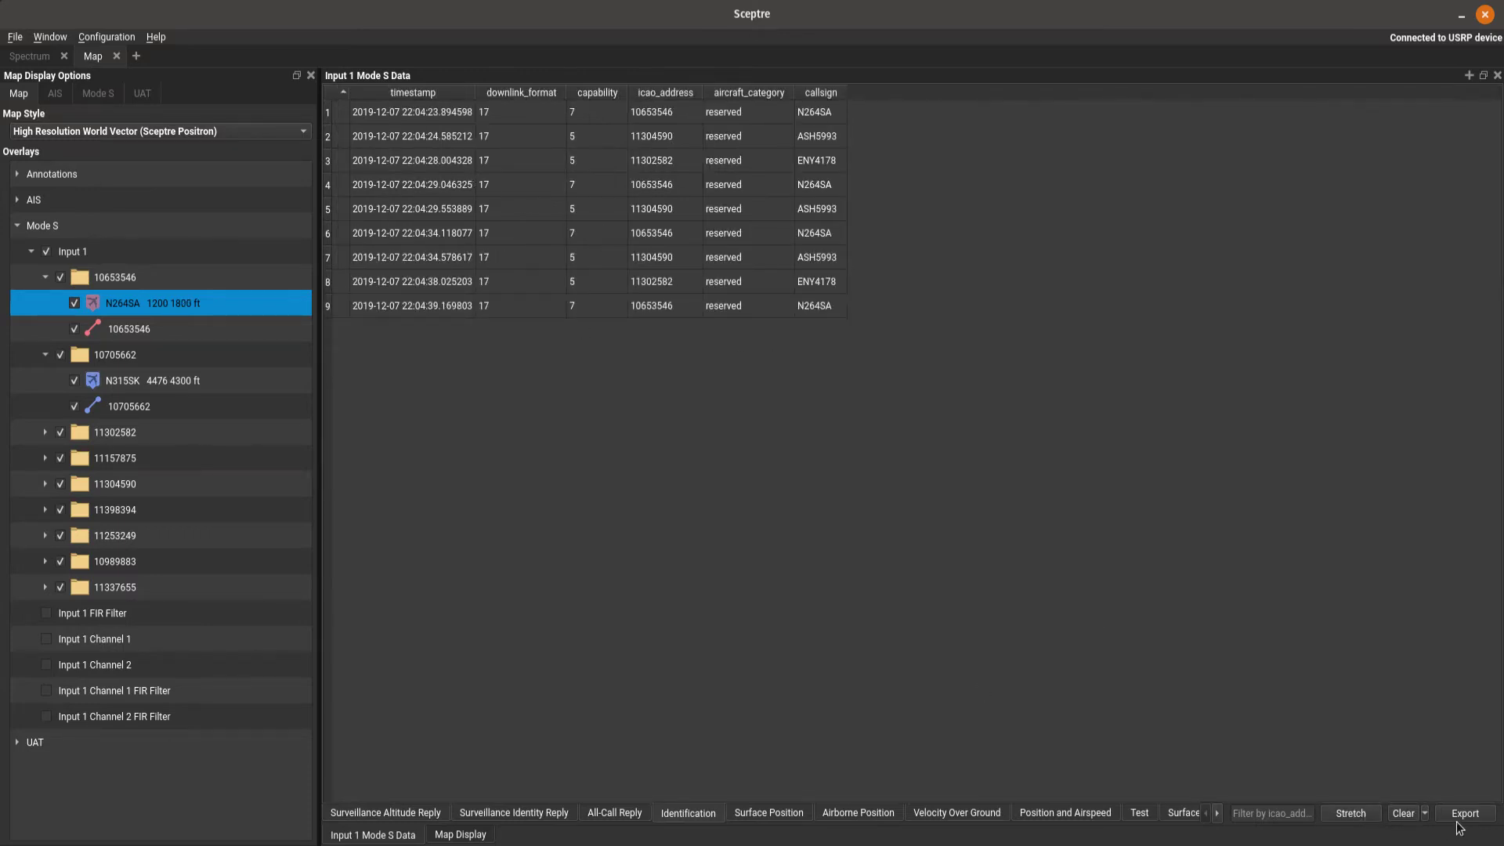
pyautogui.click(466, 835)
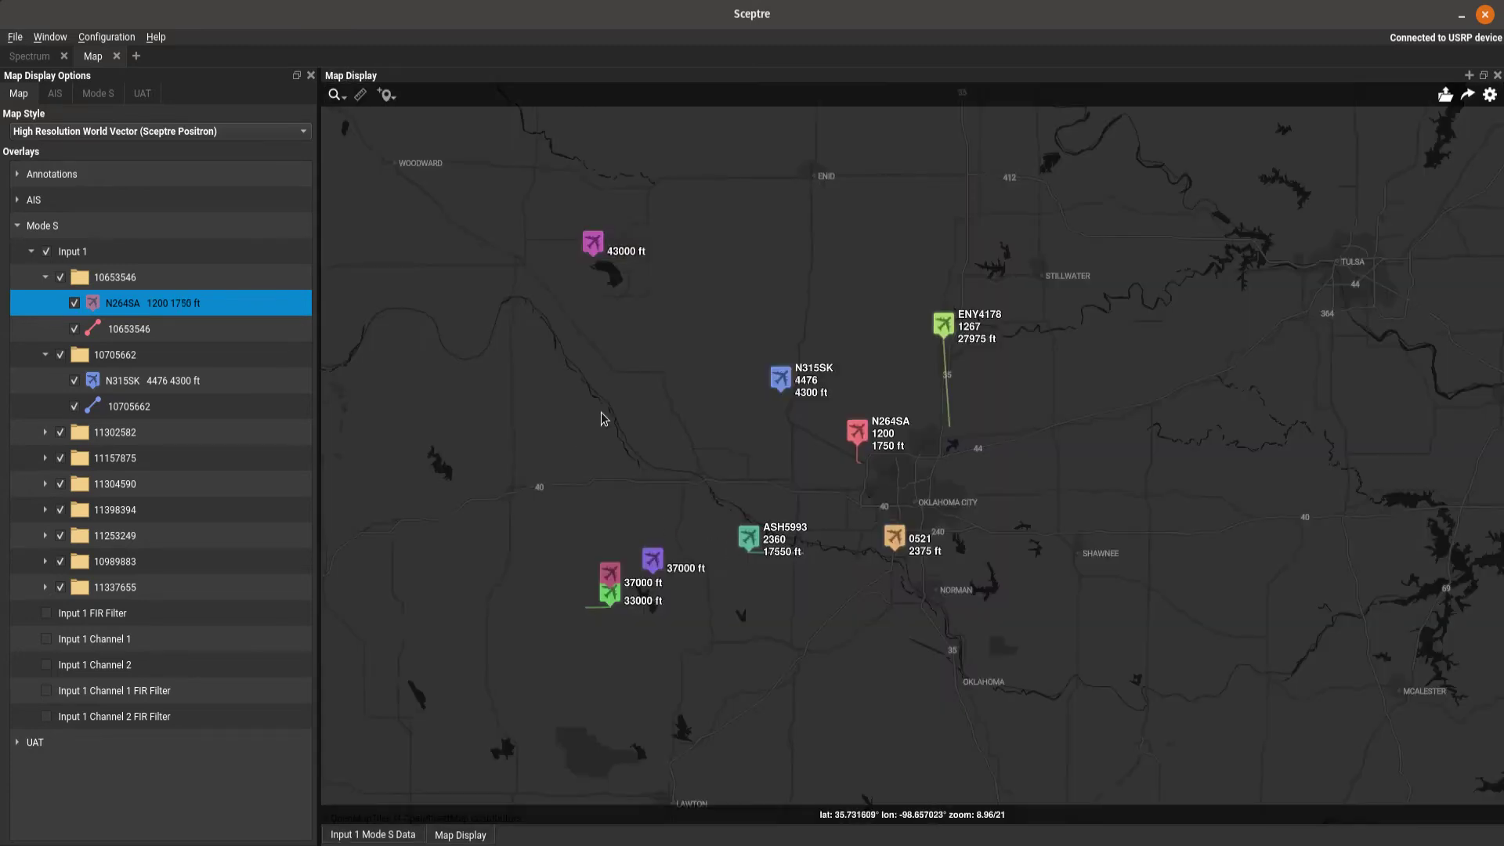
# Retune the Input 1 center frequency to 978 MHz
pyautogui.click(19, 58)
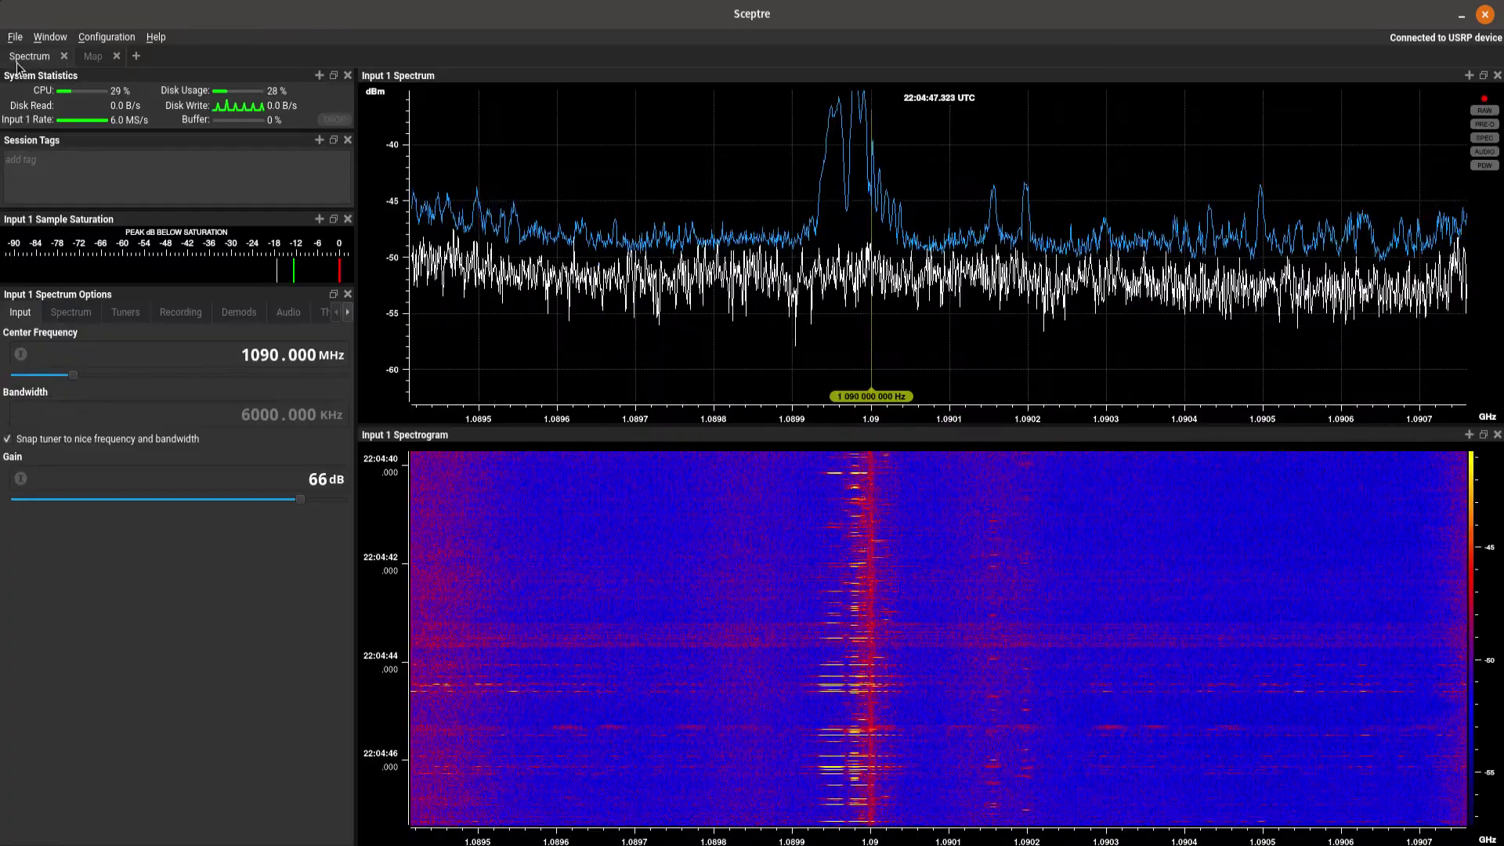
pyautogui.click(23, 356)
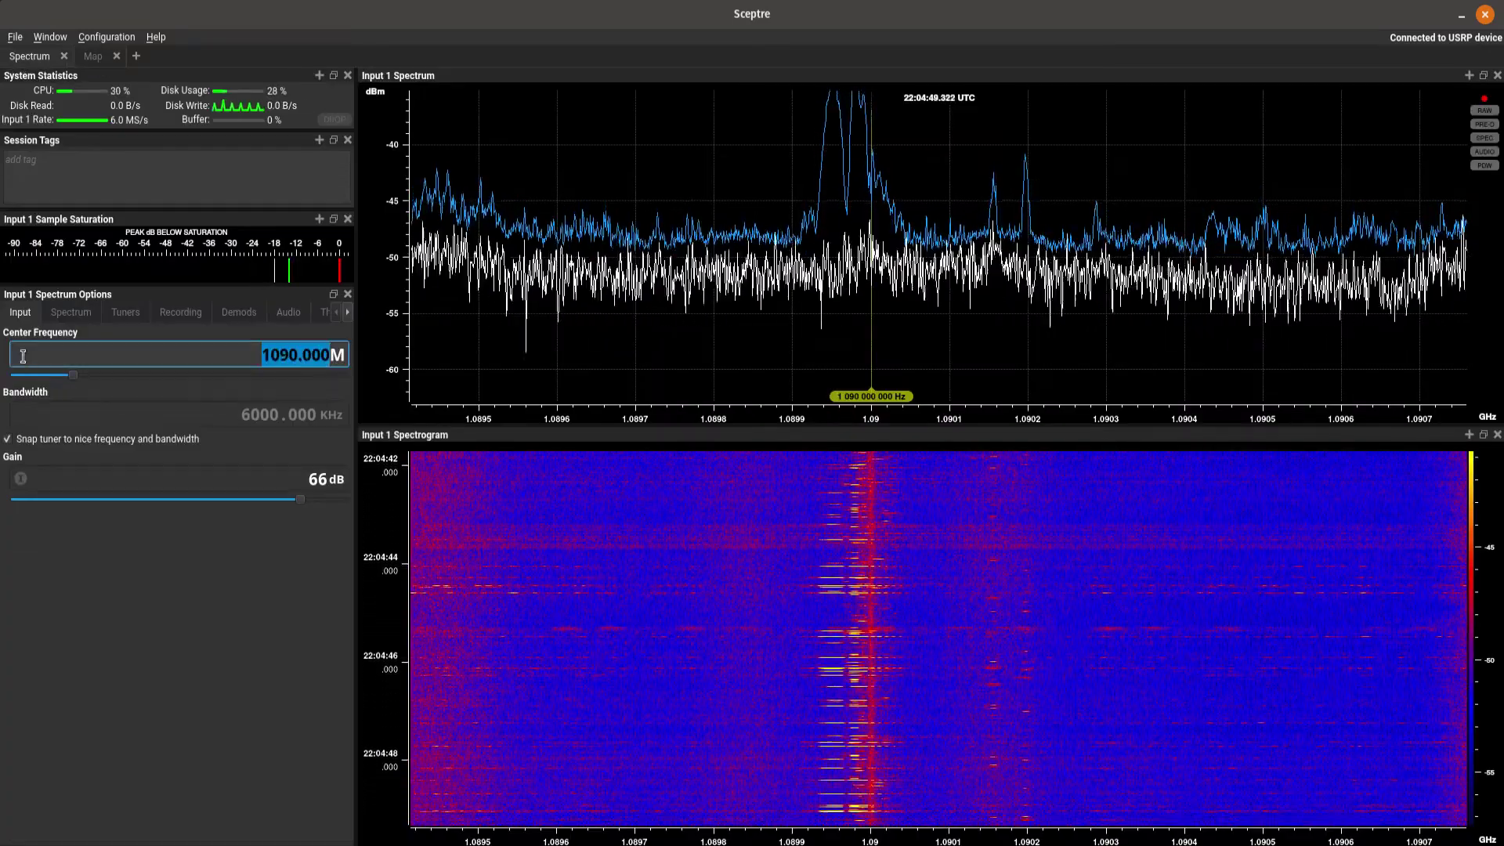
pyautogui.write('978')
pyautogui.press('Return')
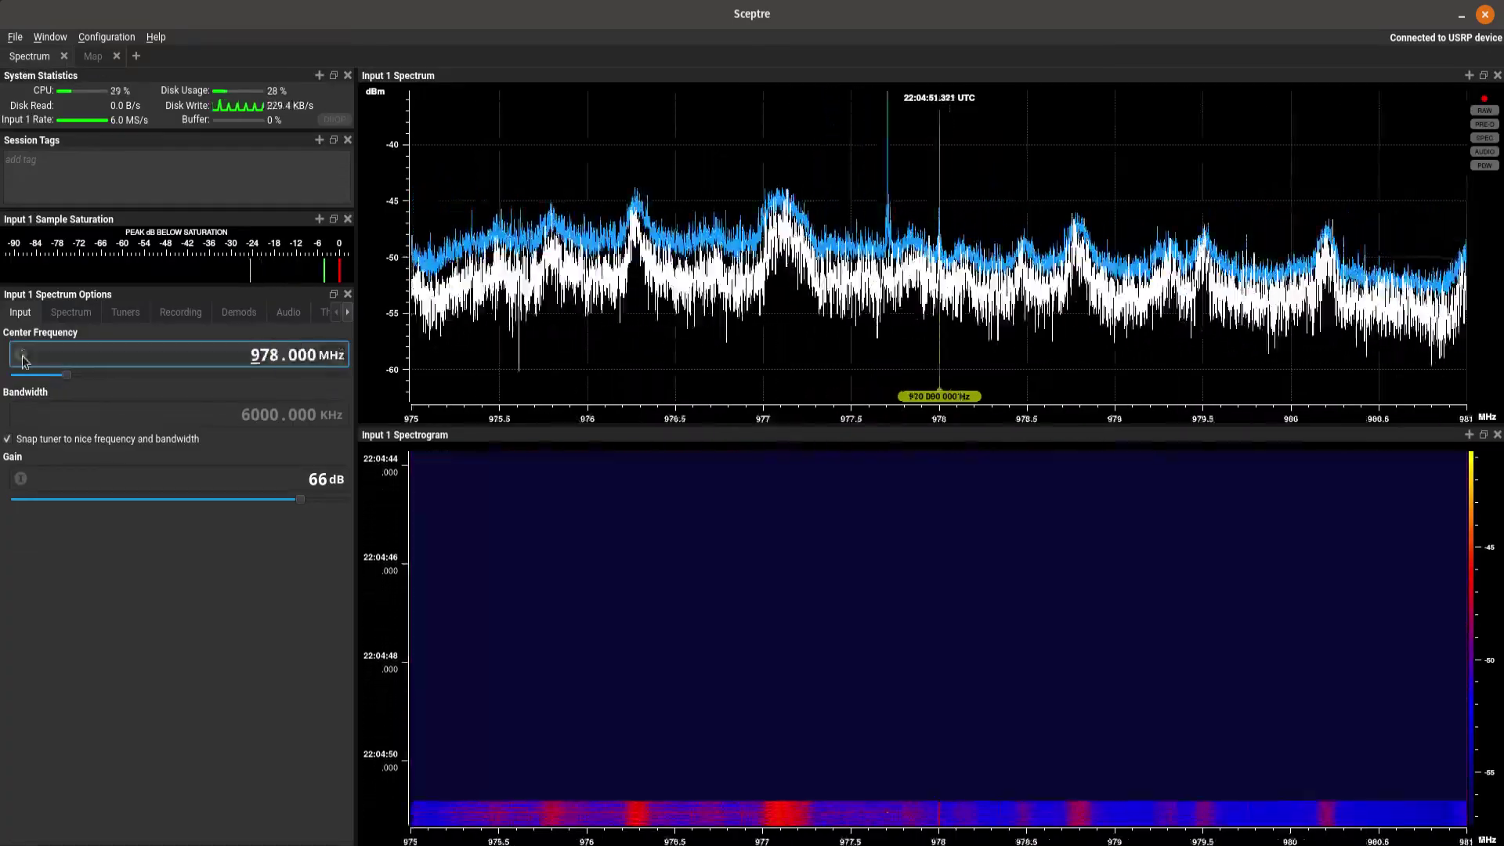
# On the map, collapse the Mode S overlay list and expand the UAT list
pyautogui.click(92, 55)
pyautogui.click(17, 226)
pyautogui.click(17, 252)
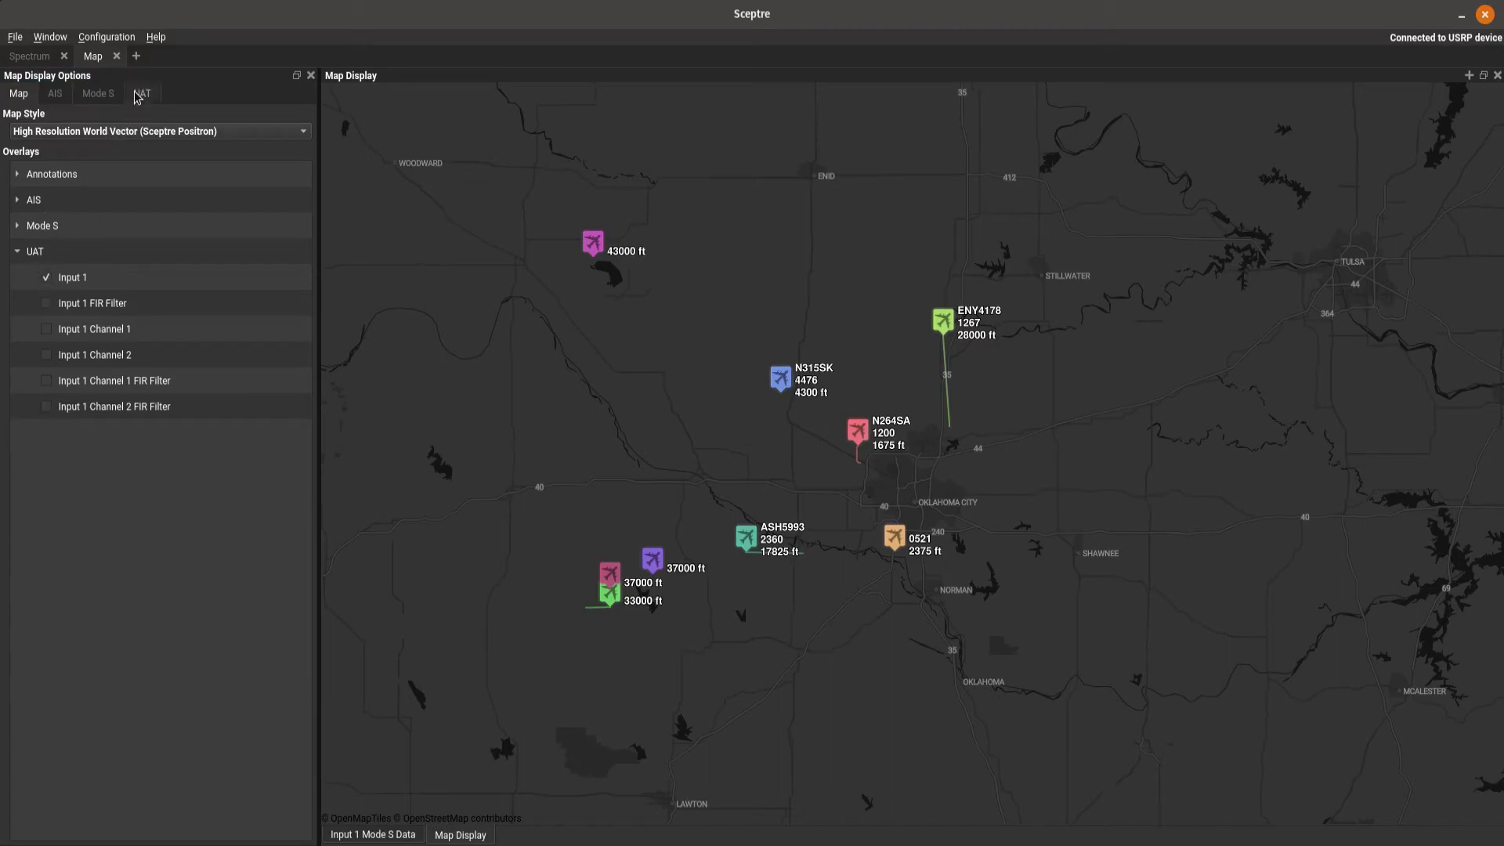
# Raise the receiver gain from 66 to 67 dB in the spectrum view
pyautogui.click(29, 55)
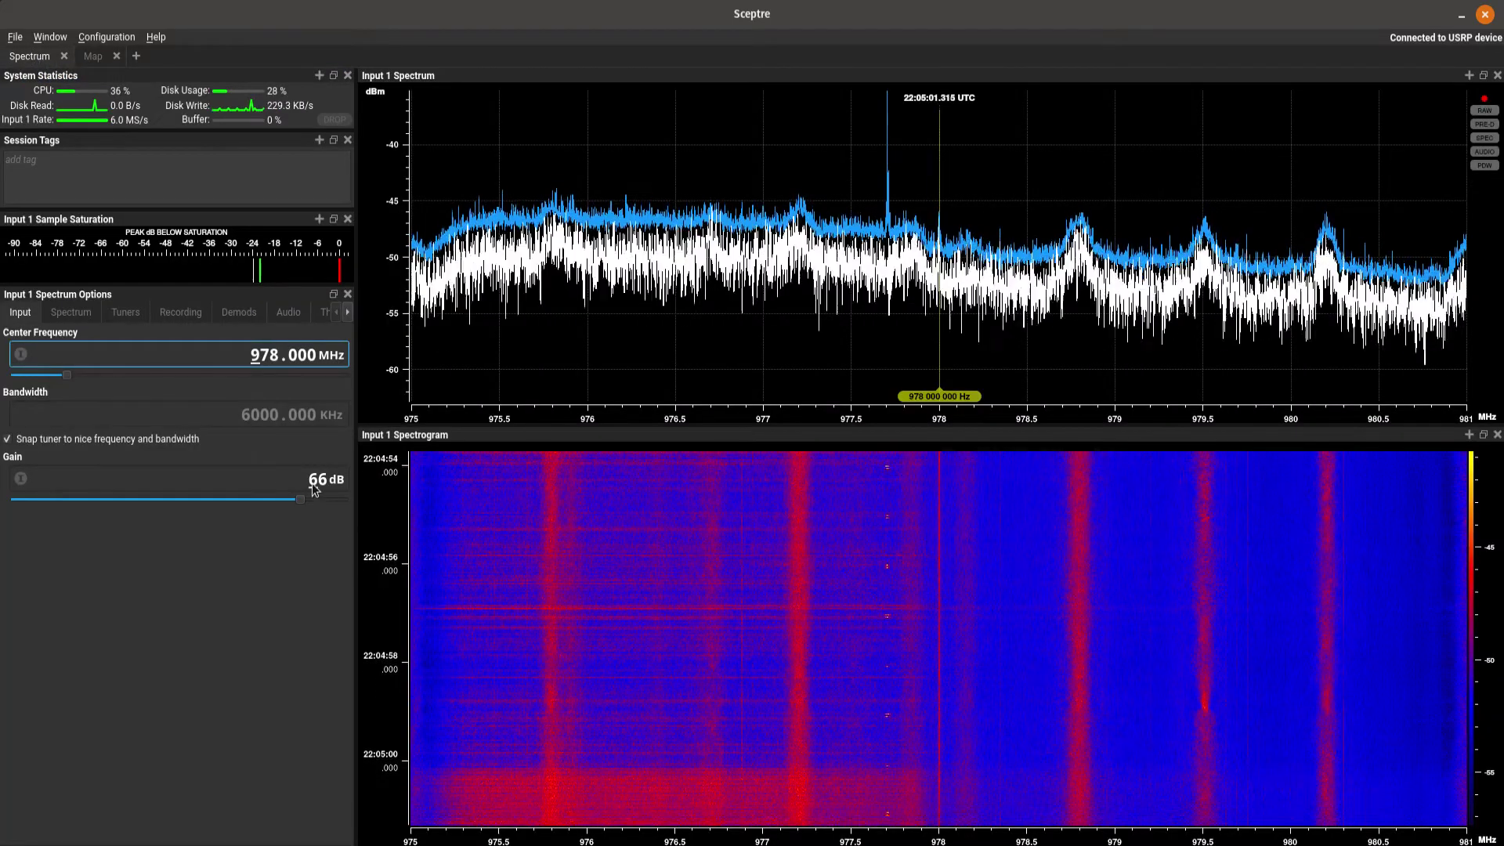
pyautogui.press('Tab')
pyautogui.press('Up')
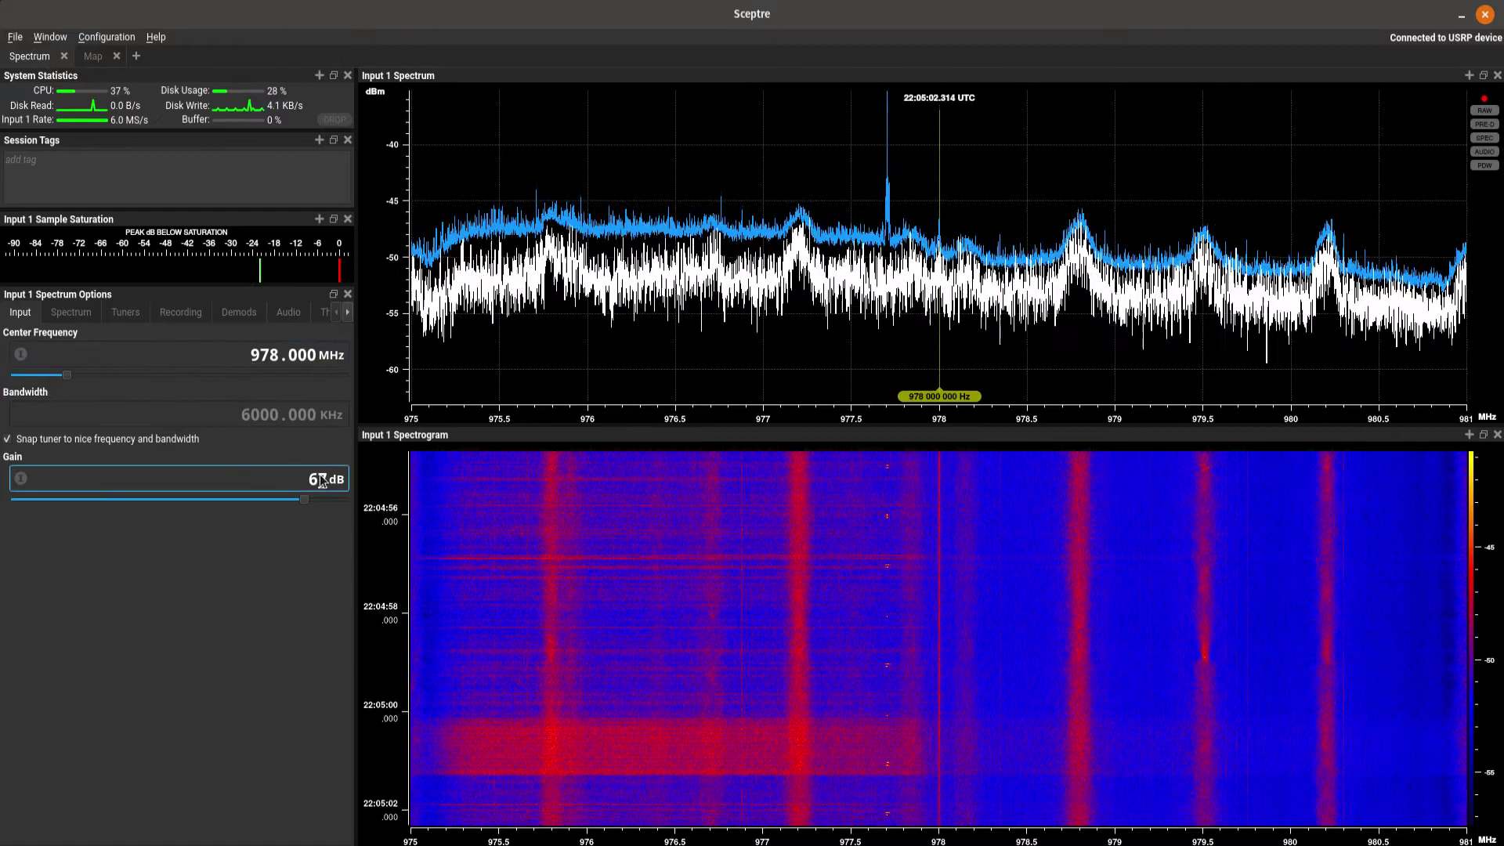
# Insert a new 'UAT' line at the top of the UAT Map Object Label Format
pyautogui.click(92, 56)
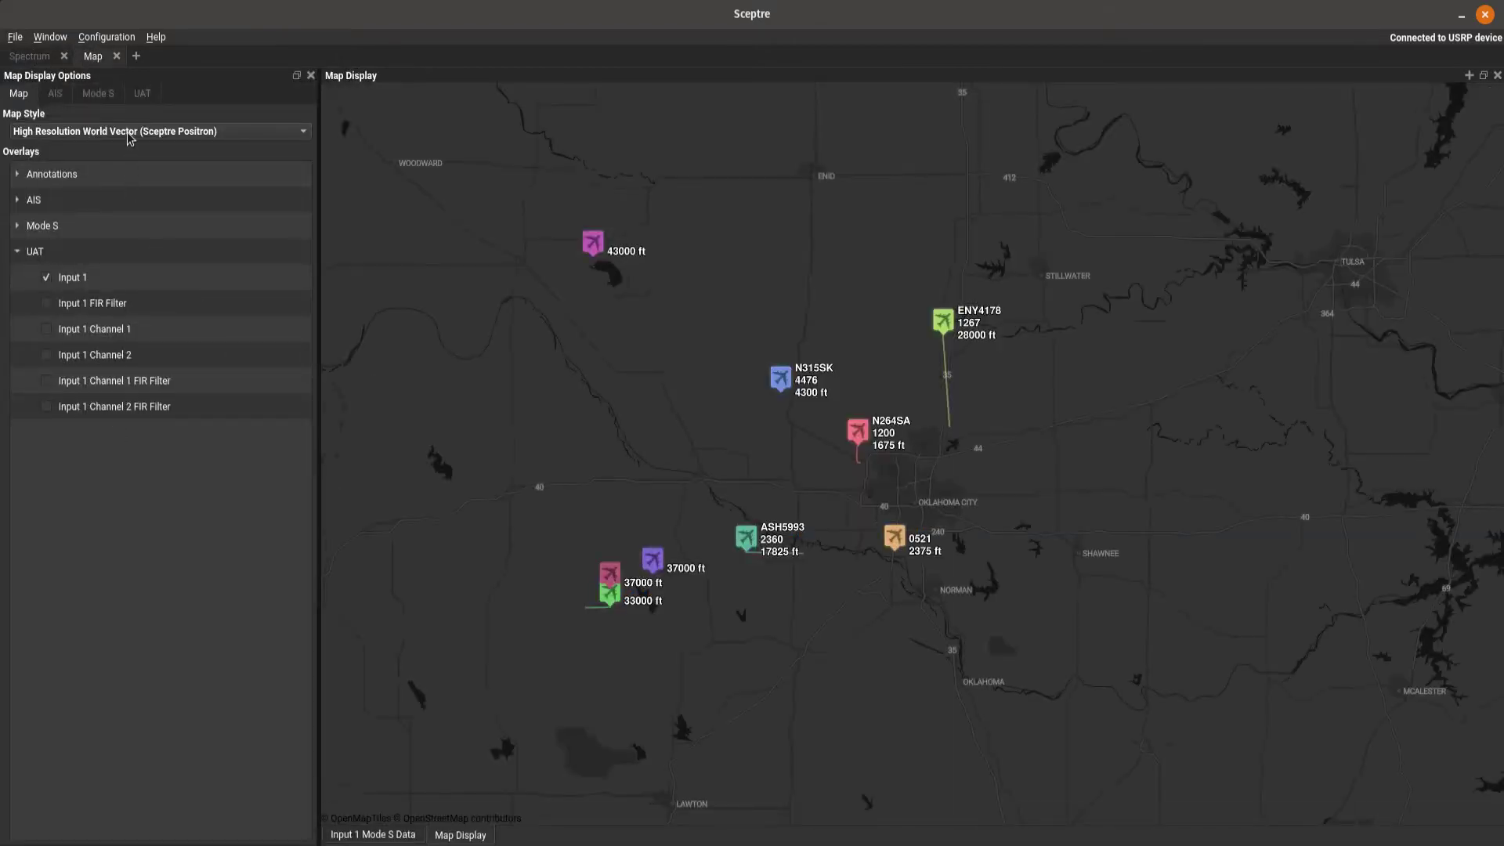
pyautogui.click(141, 94)
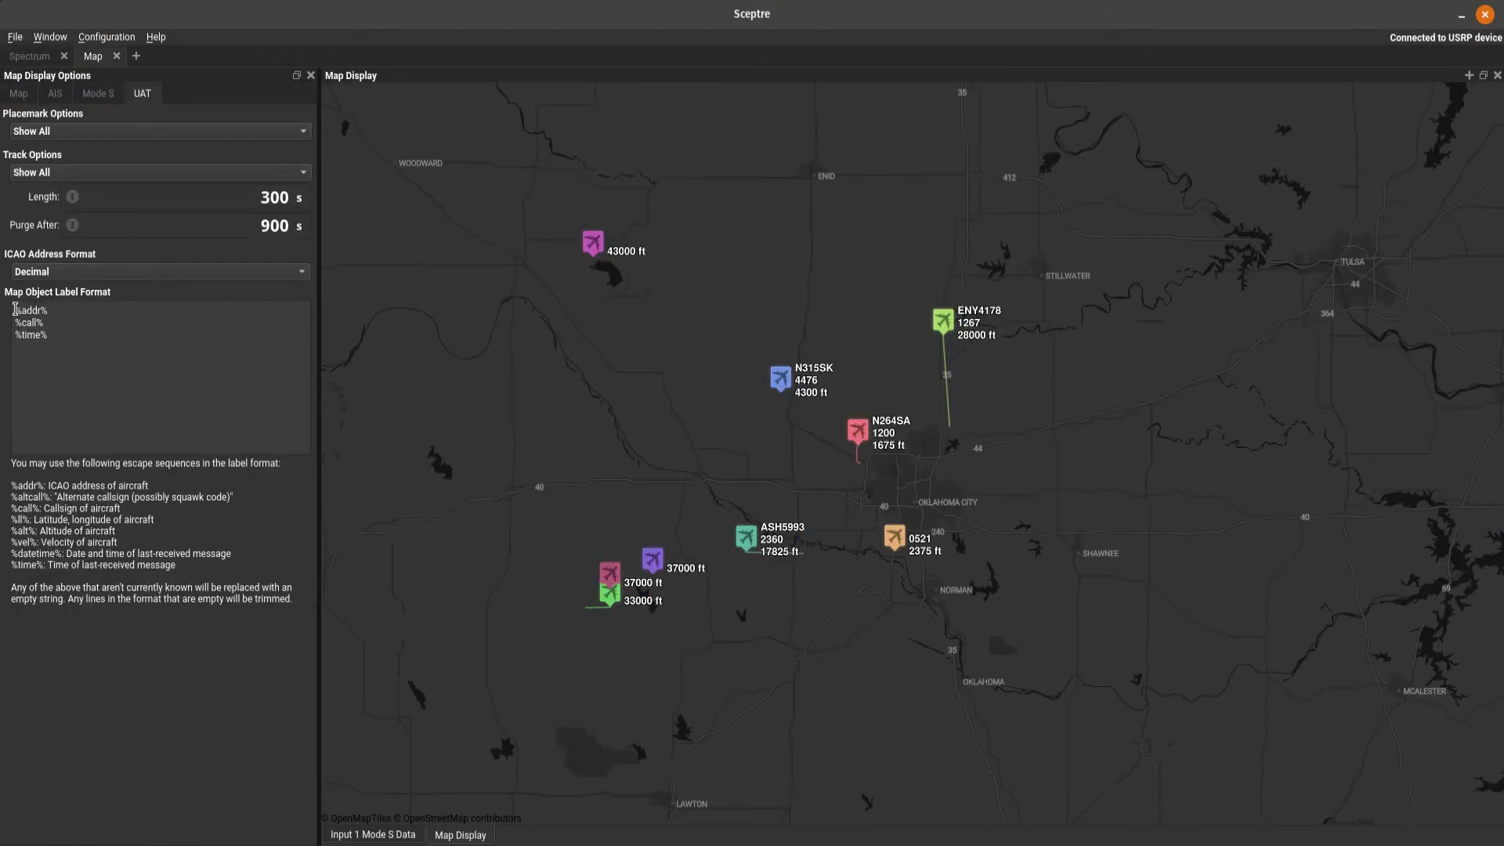
pyautogui.click(15, 309)
pyautogui.press('Return')
# Open the Input 1 UAT Data table and dock it as a tab beside the map
pyautogui.click(44, 37)
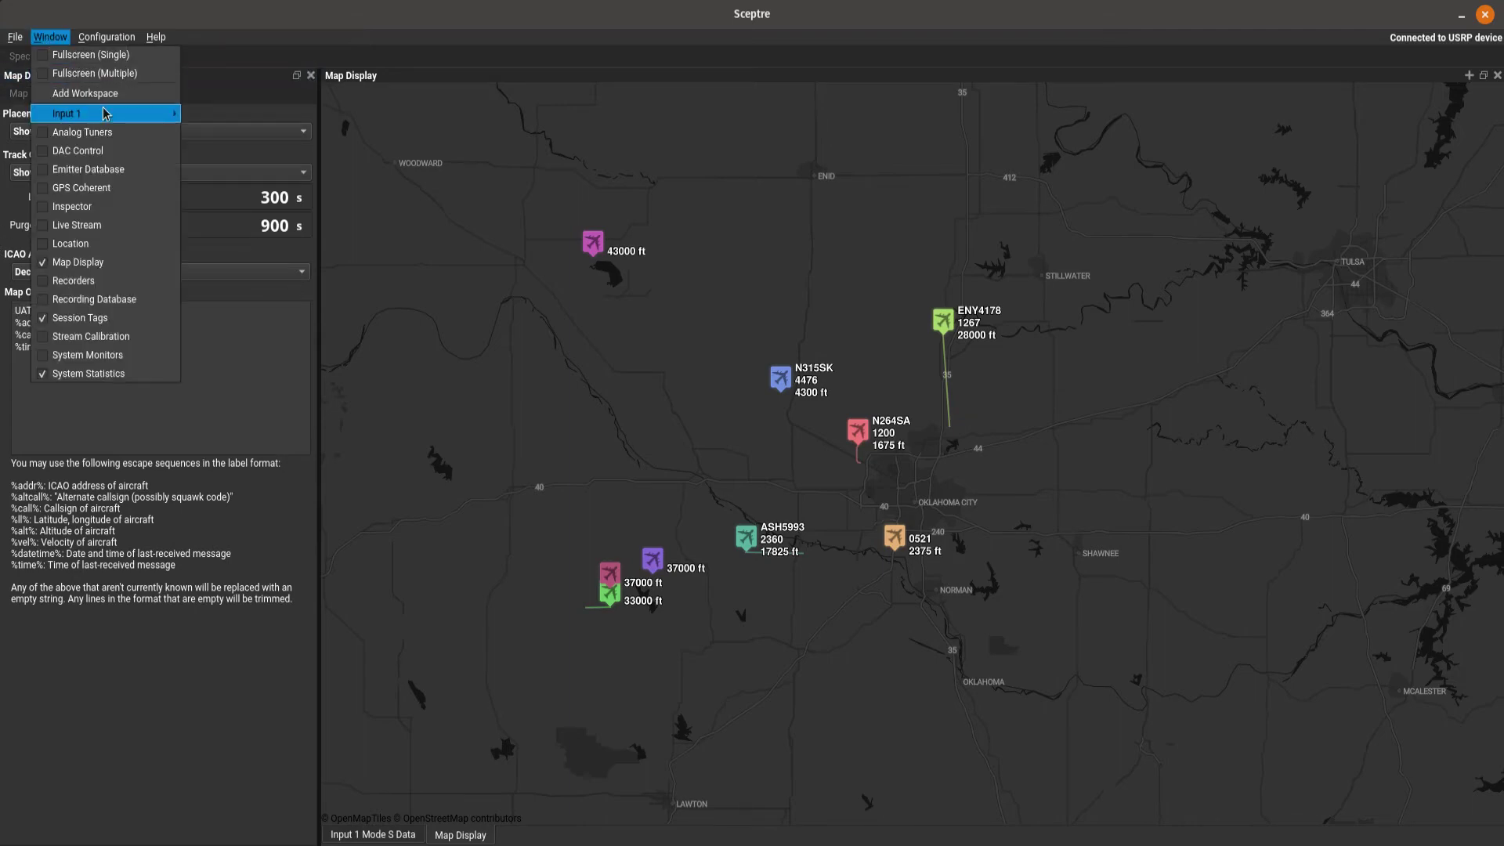
pyautogui.moveTo(113, 113)
pyautogui.click(284, 522)
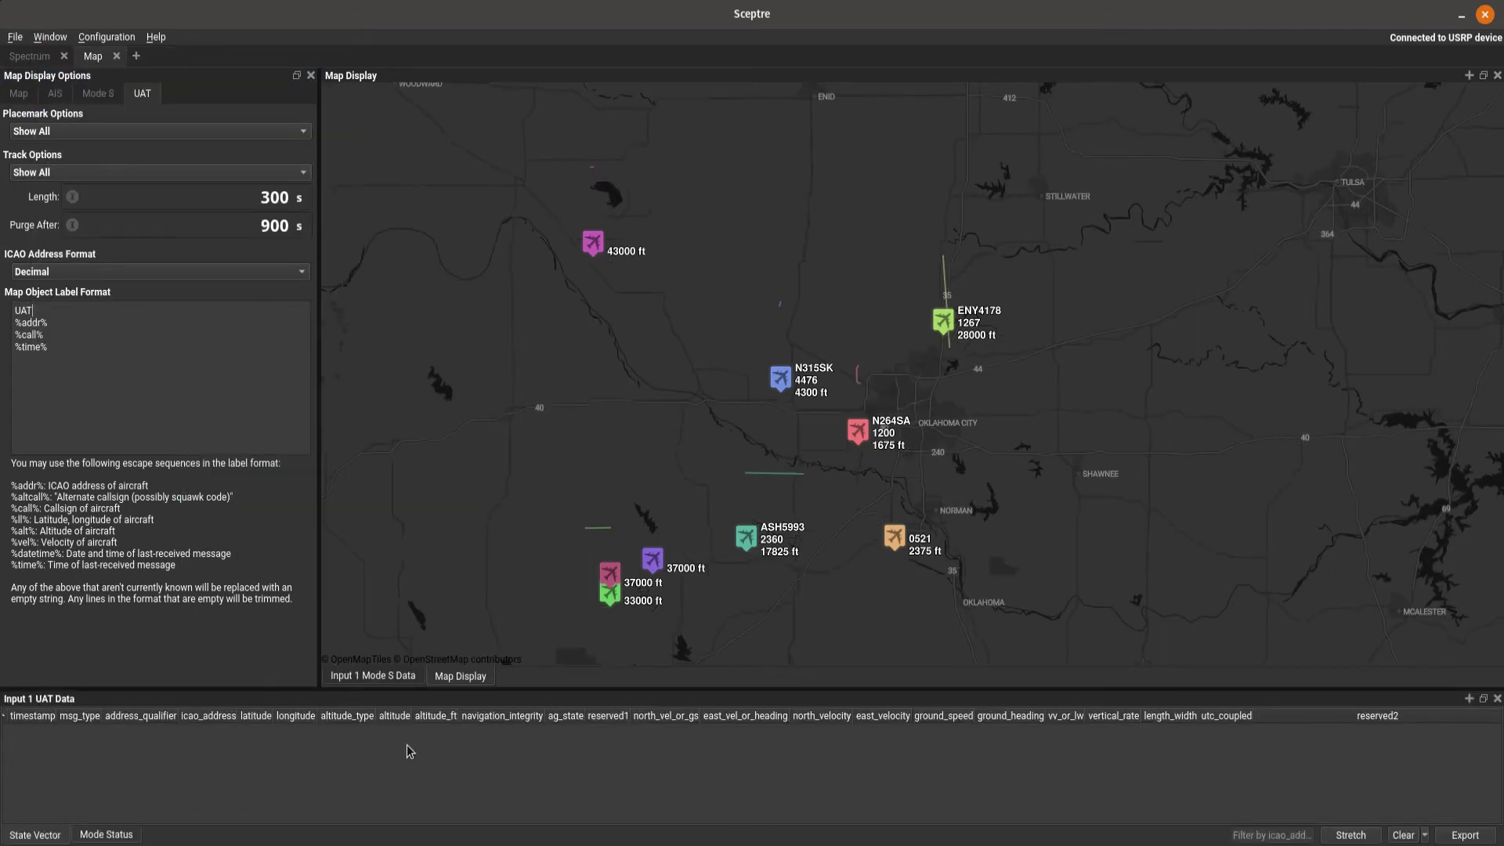
pyautogui.moveTo(403, 710); pyautogui.dragTo(638, 525)
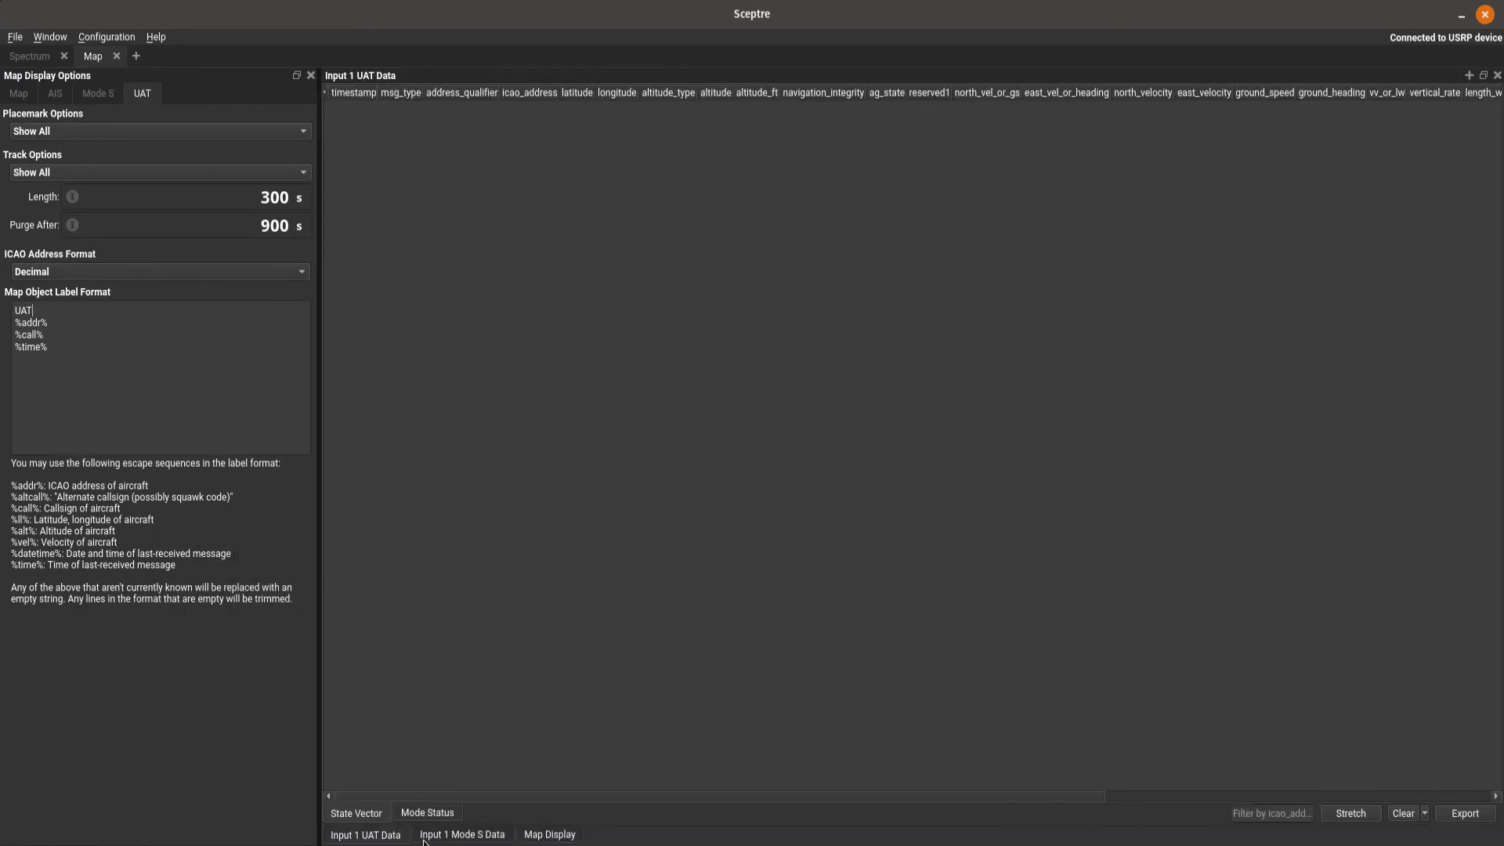
# Compare the UAT State Vector and Mode Status fields, then return to the Map Display's options
pyautogui.click(430, 815)
pyautogui.click(365, 816)
pyautogui.click(420, 820)
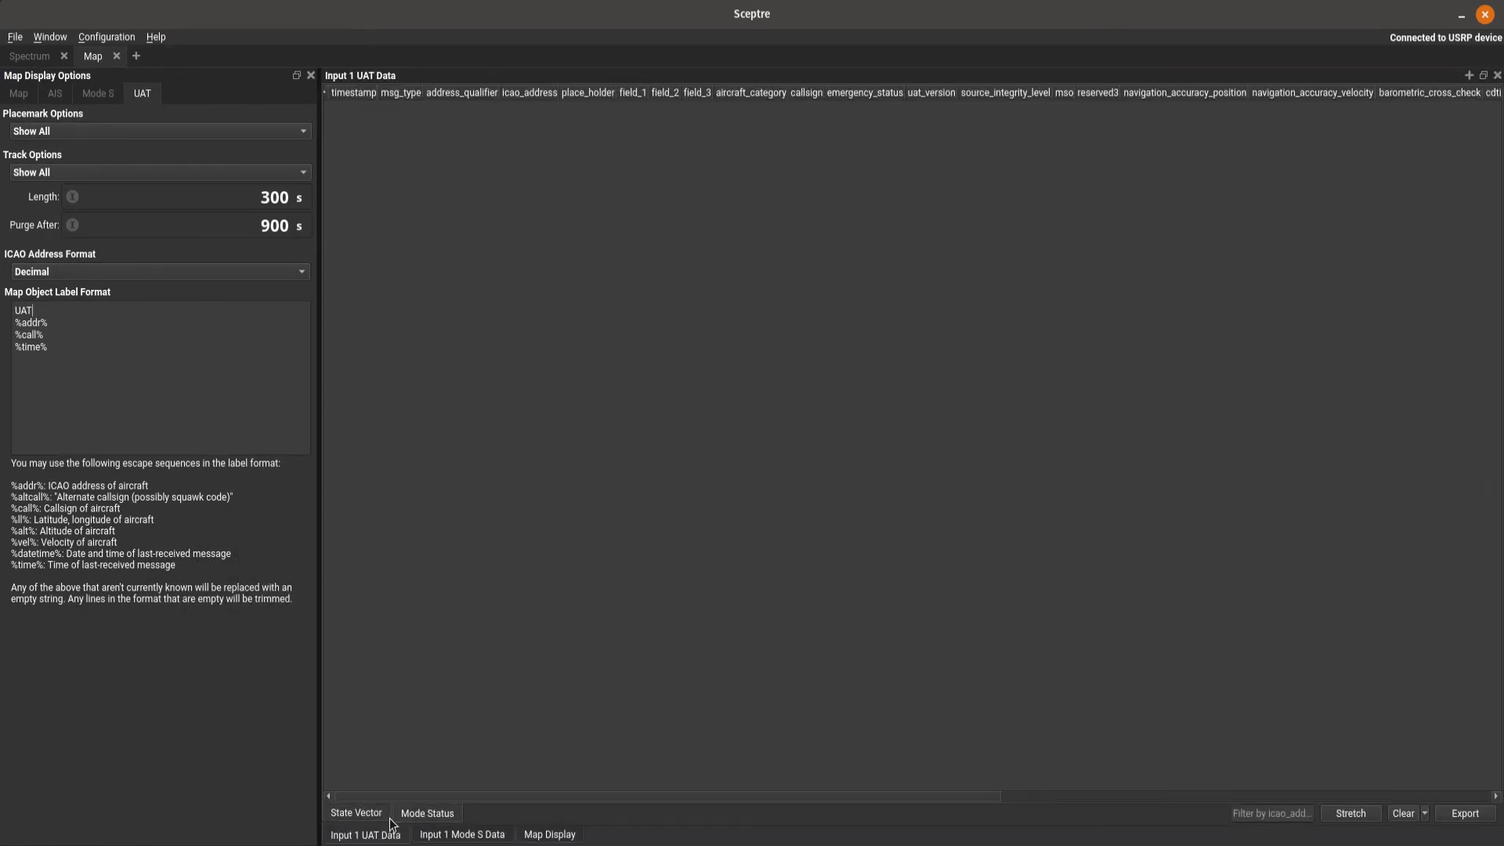
pyautogui.click(389, 819)
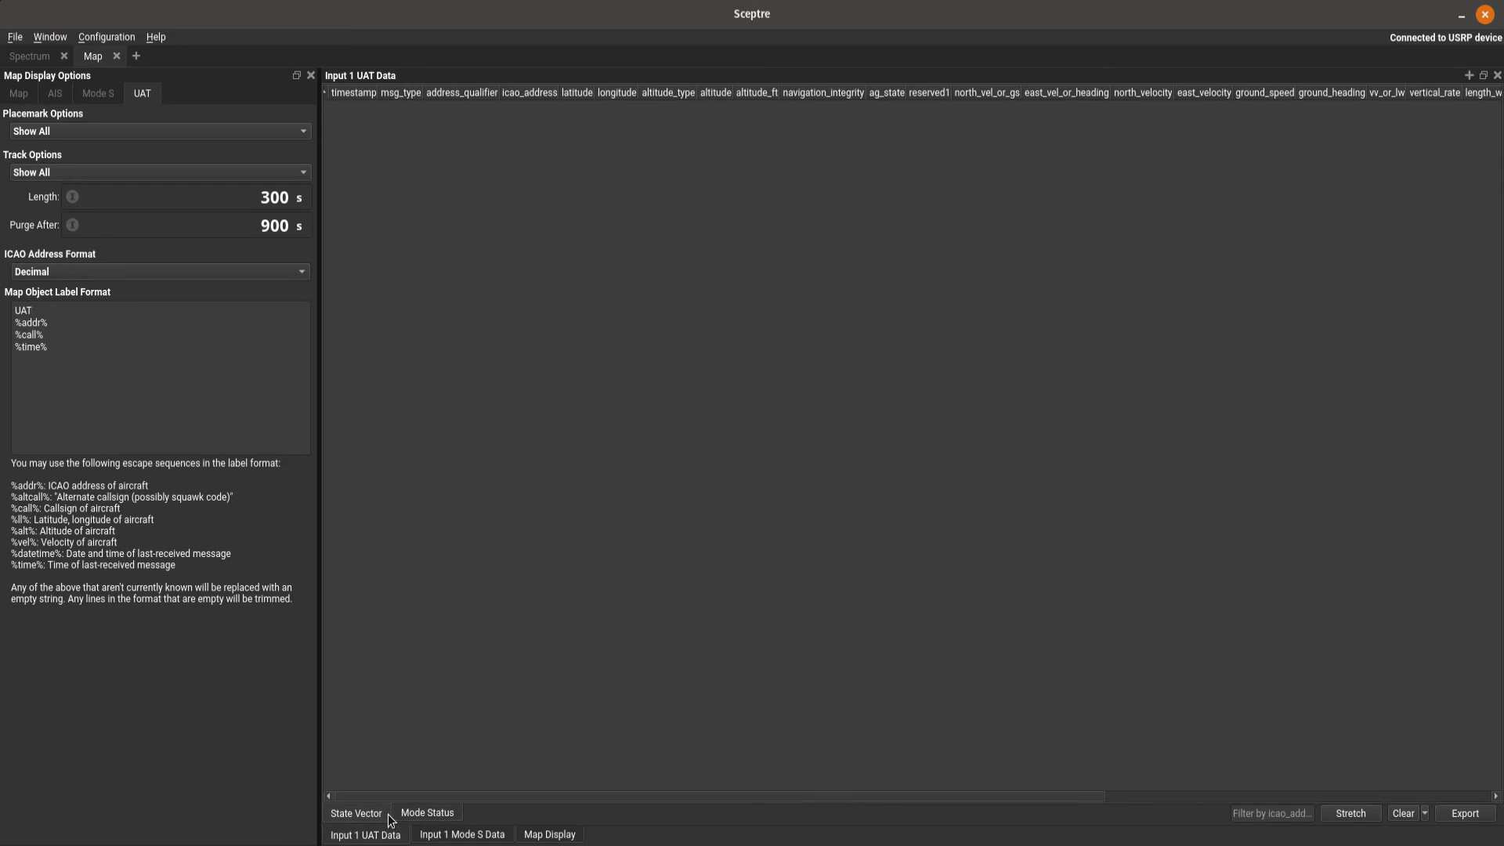
pyautogui.click(550, 836)
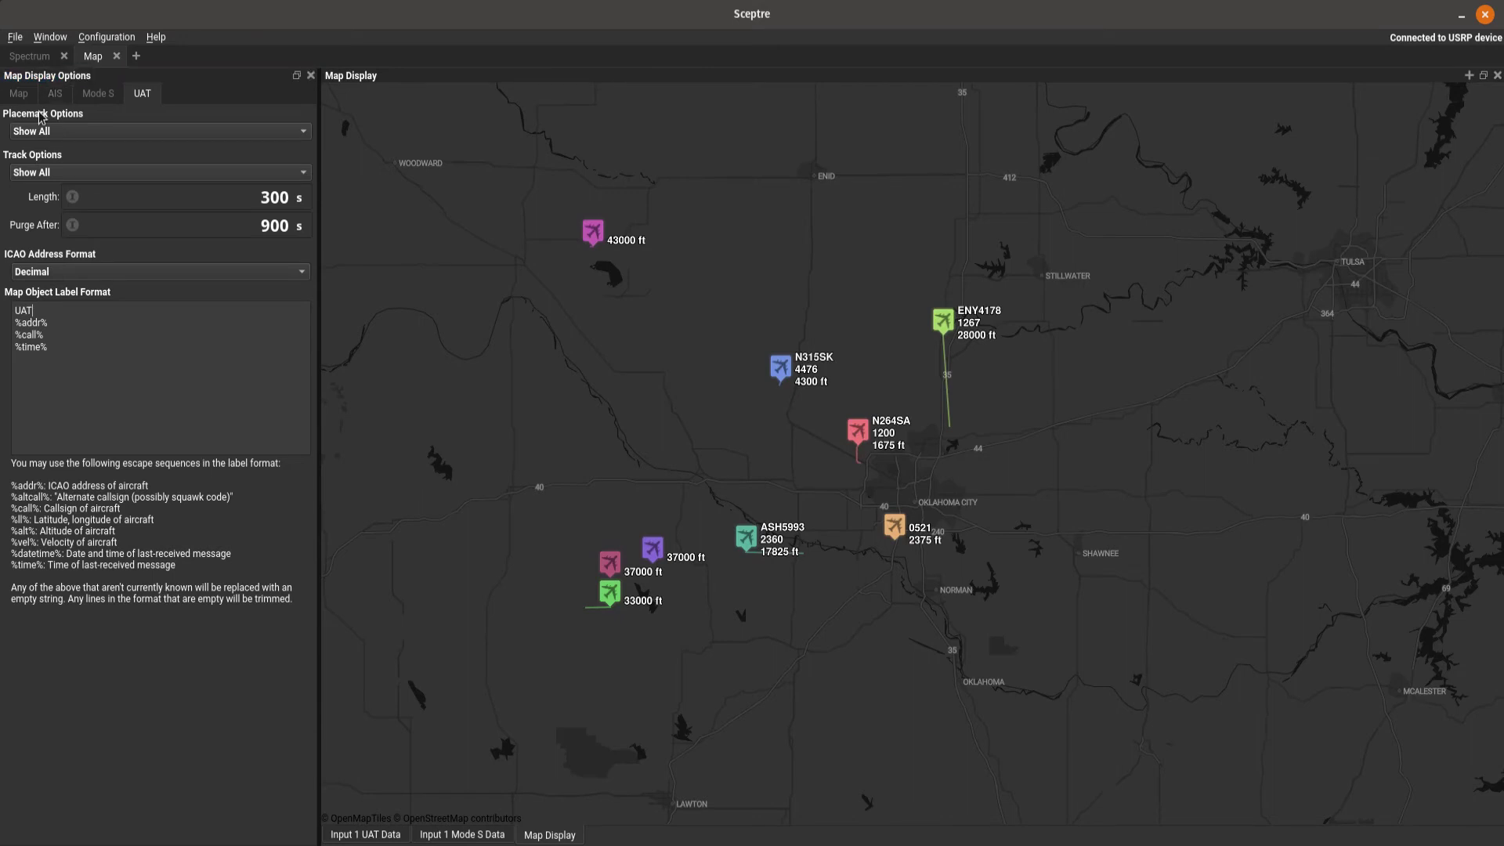
pyautogui.click(6, 94)
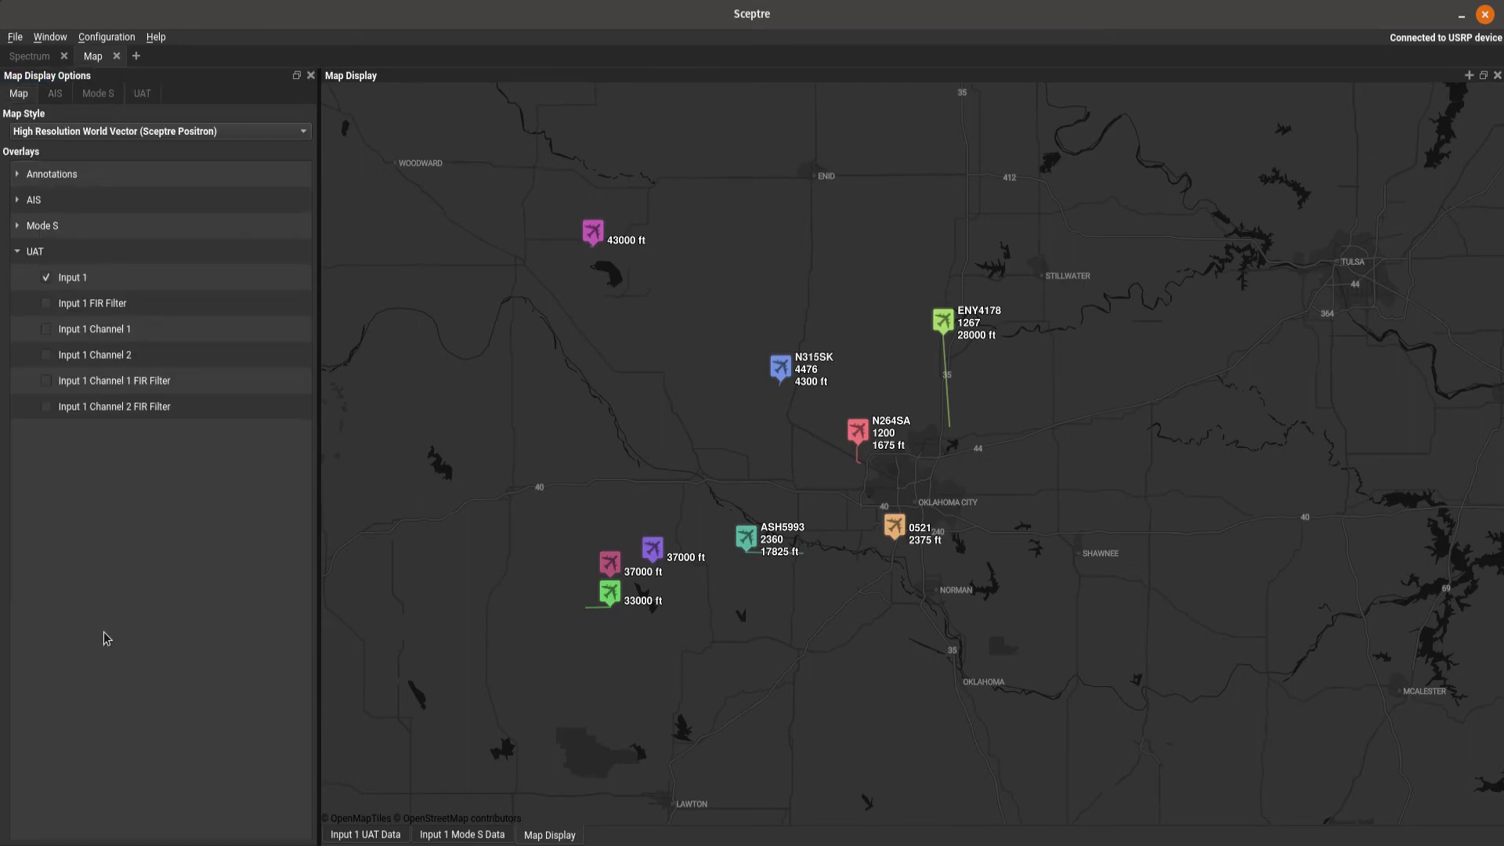
# Add the Input 1 ACARS Data table and dock it in the main area
pyautogui.click(49, 37)
pyautogui.moveTo(157, 114)
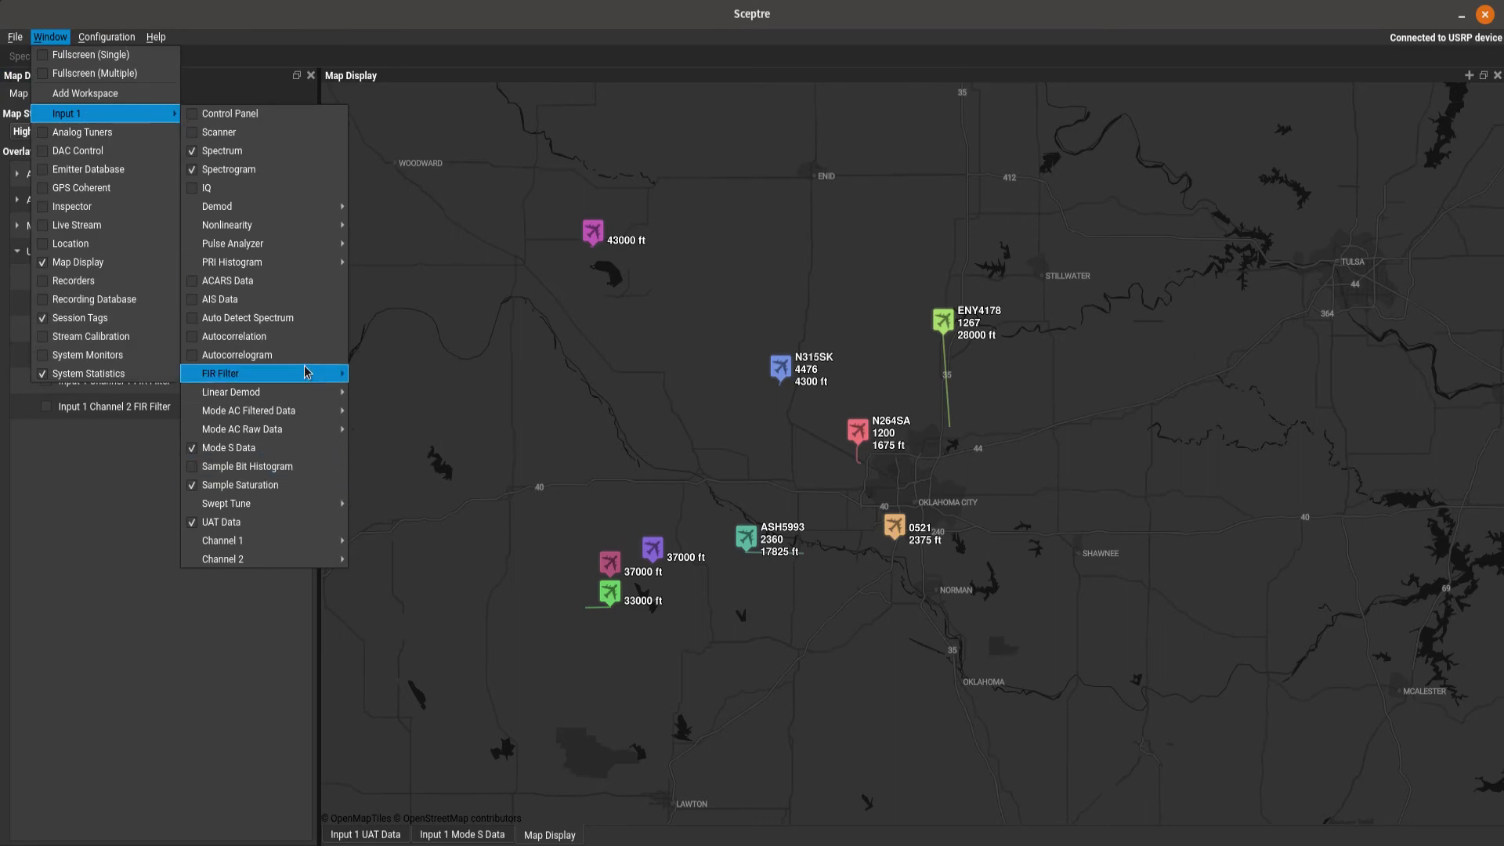
pyautogui.moveTo(306, 419)
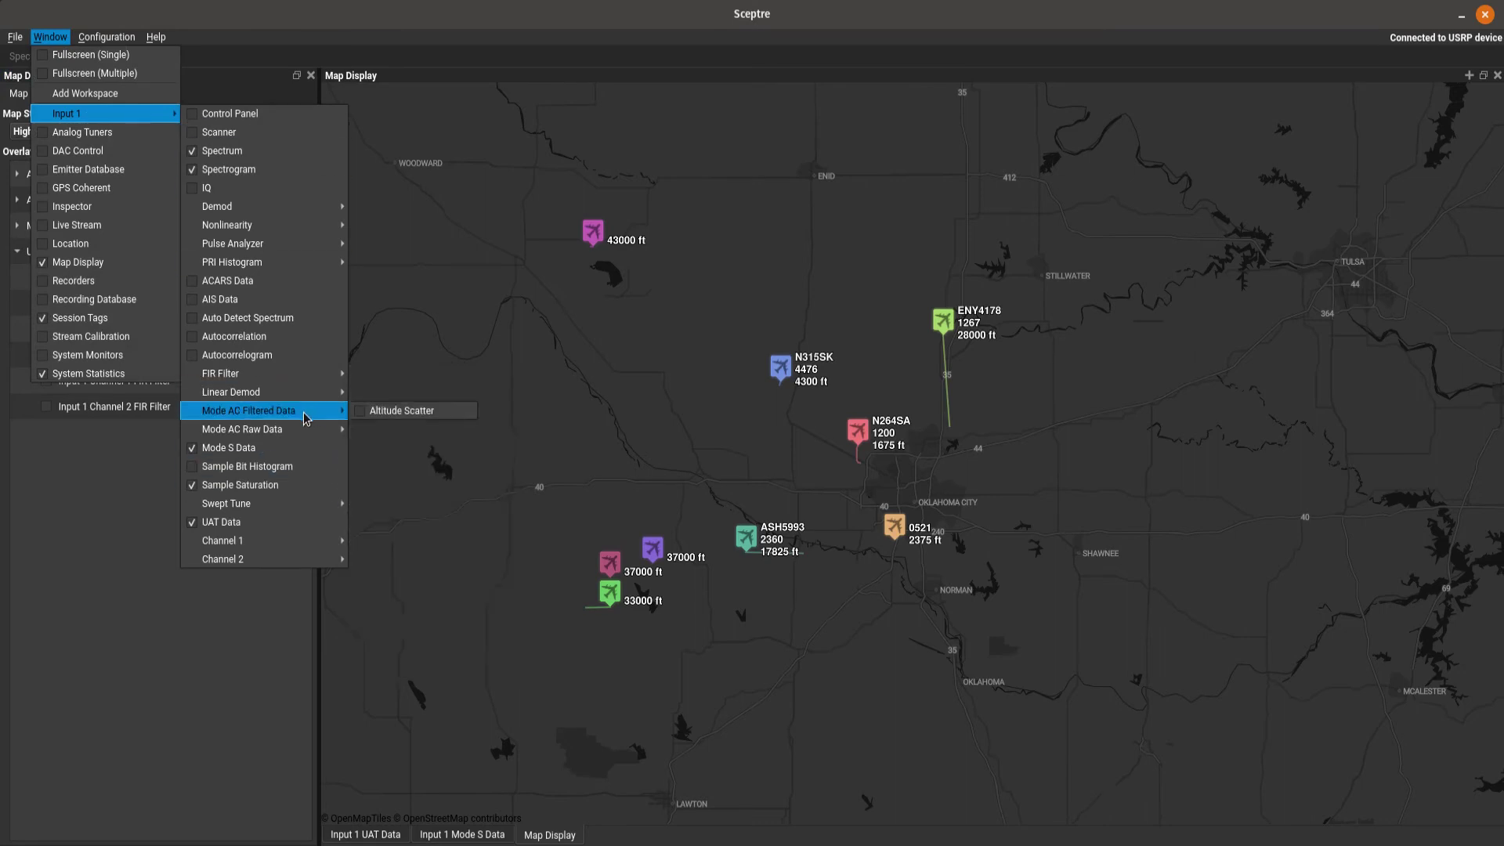
pyautogui.click(310, 282)
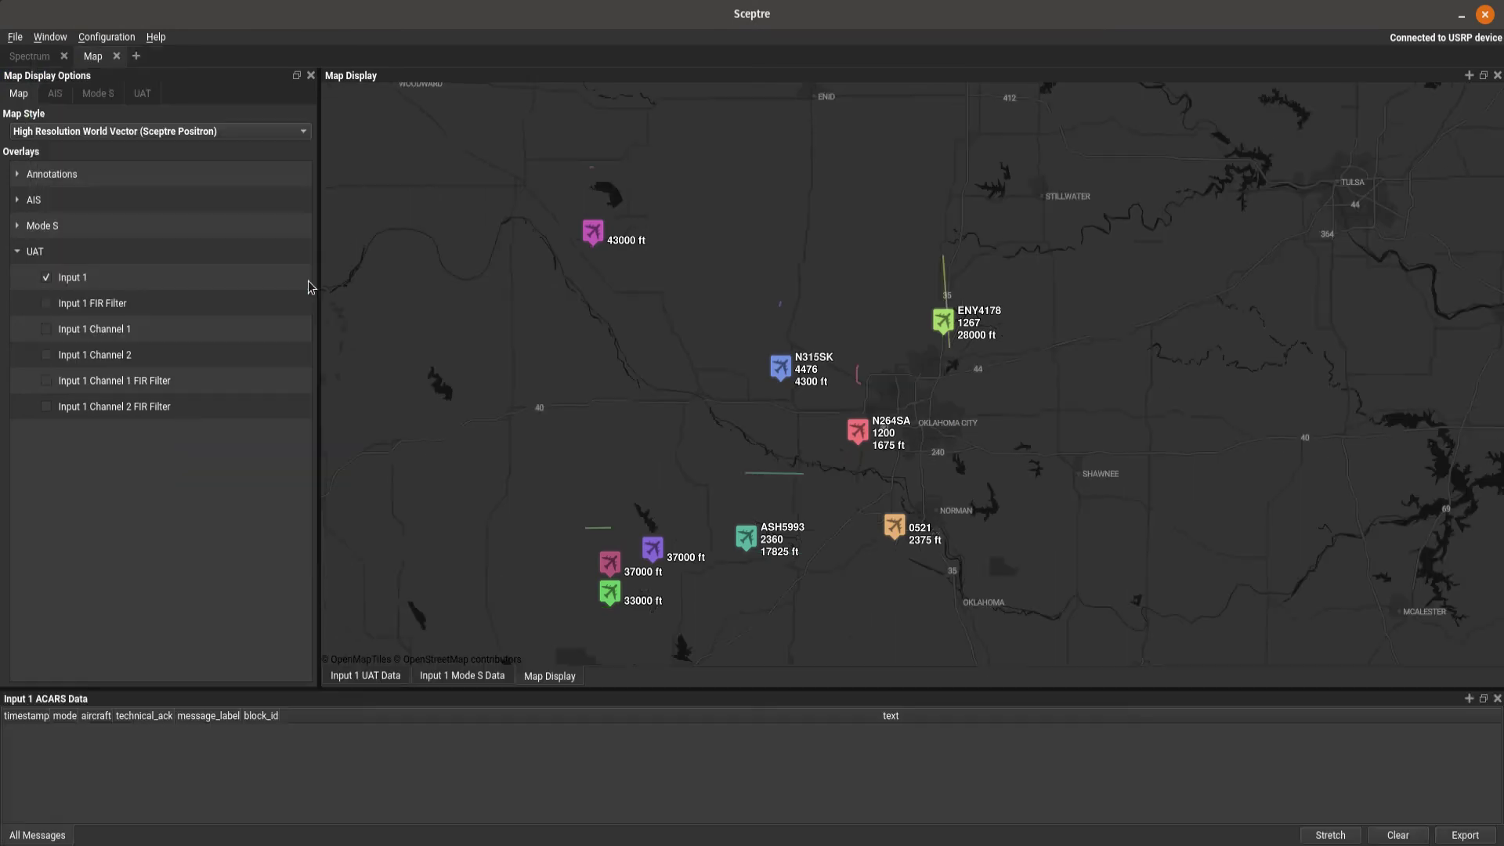
pyautogui.moveTo(356, 699); pyautogui.dragTo(553, 426)
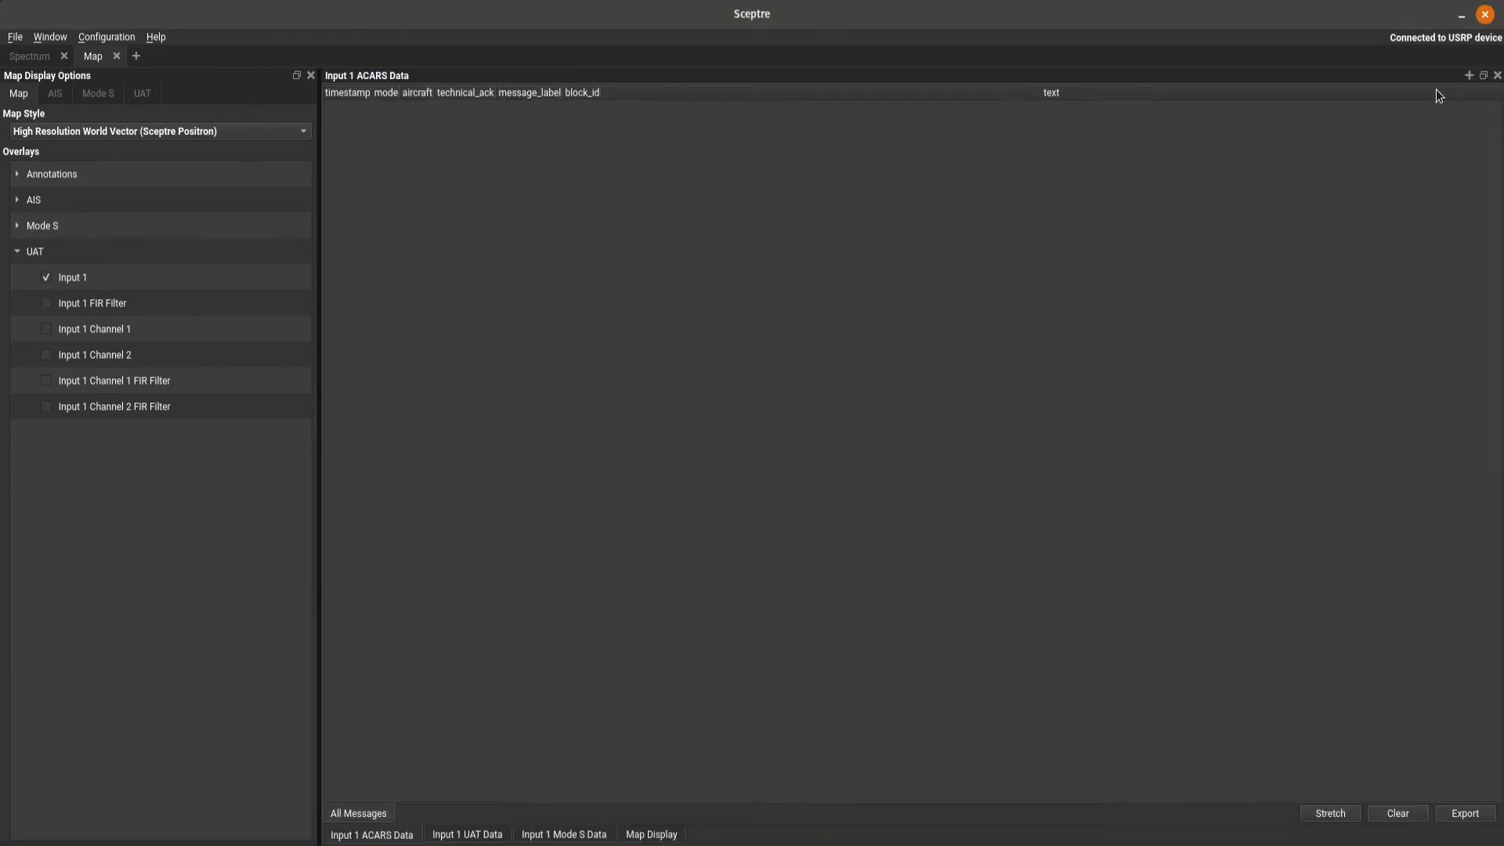
# Close the ACARS, UAT and Mode S data tables
pyautogui.click(1497, 75)
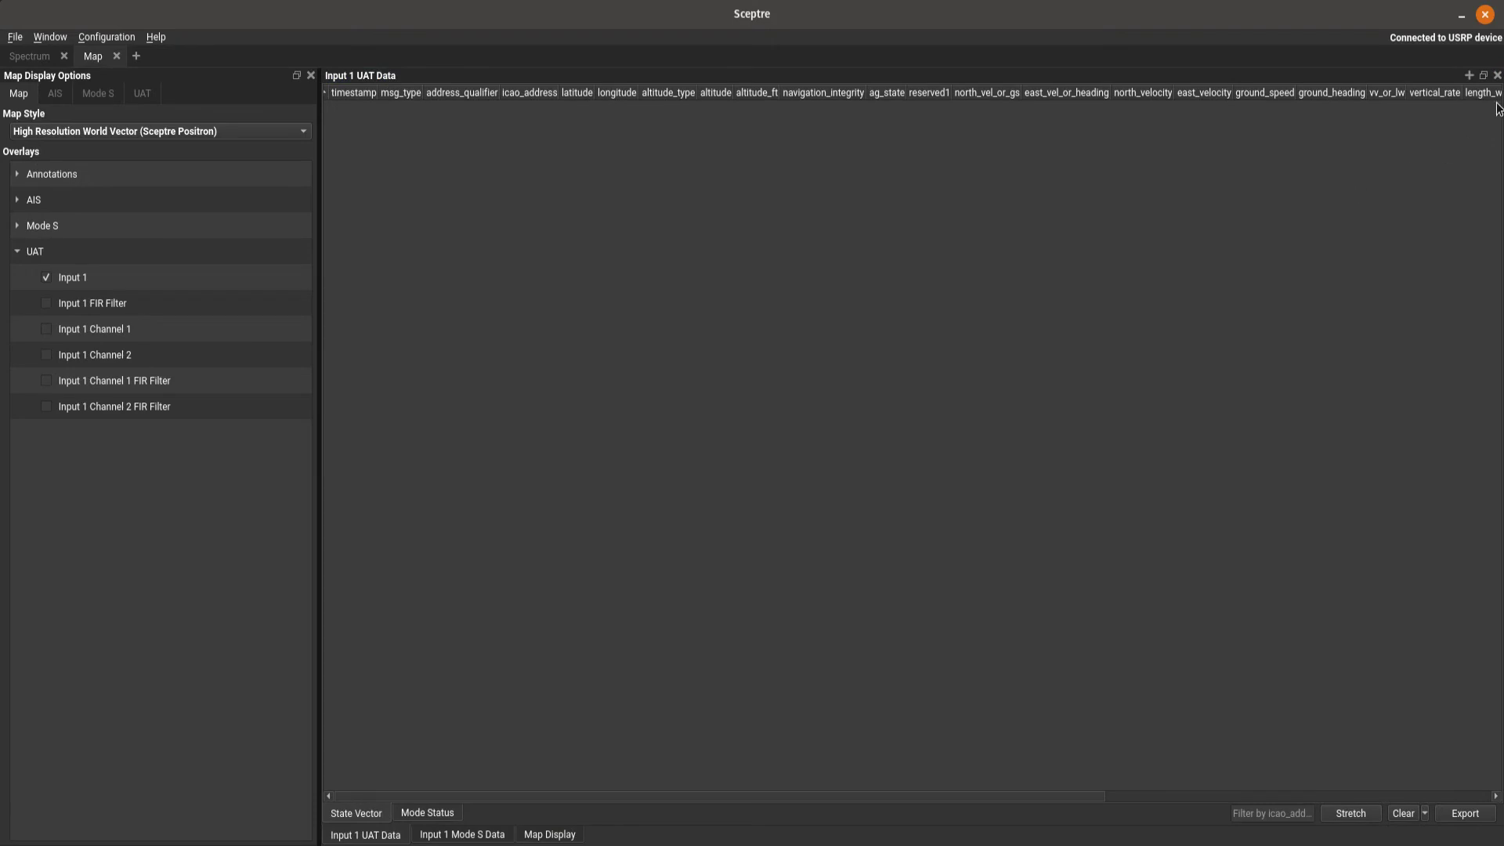
pyautogui.click(1496, 75)
pyautogui.click(1496, 75)
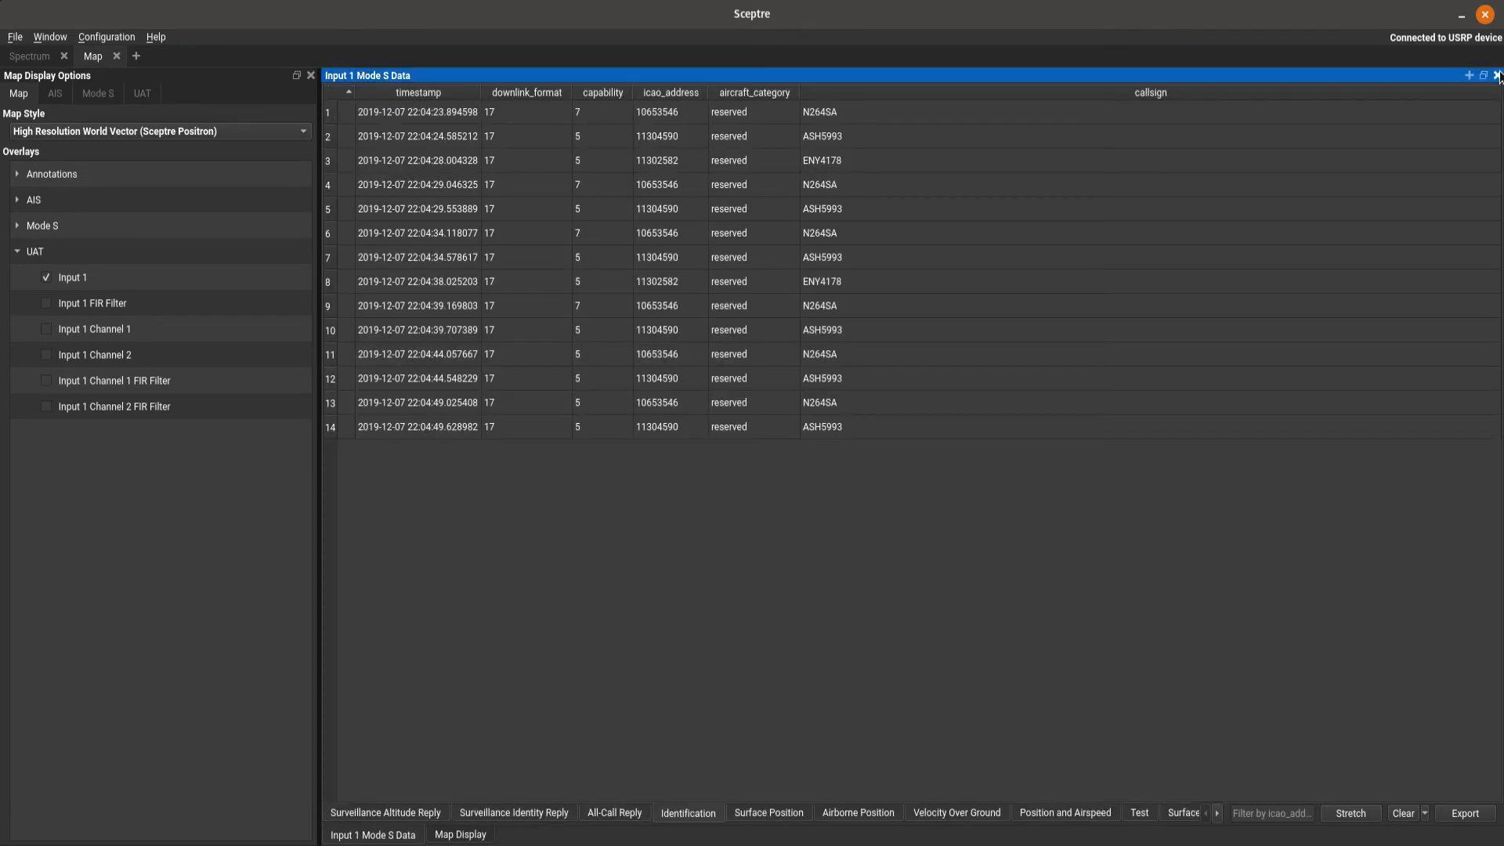
# Dismiss the panel list and zoom the map out around the Oklahoma City aircraft
pyautogui.click(36, 38)
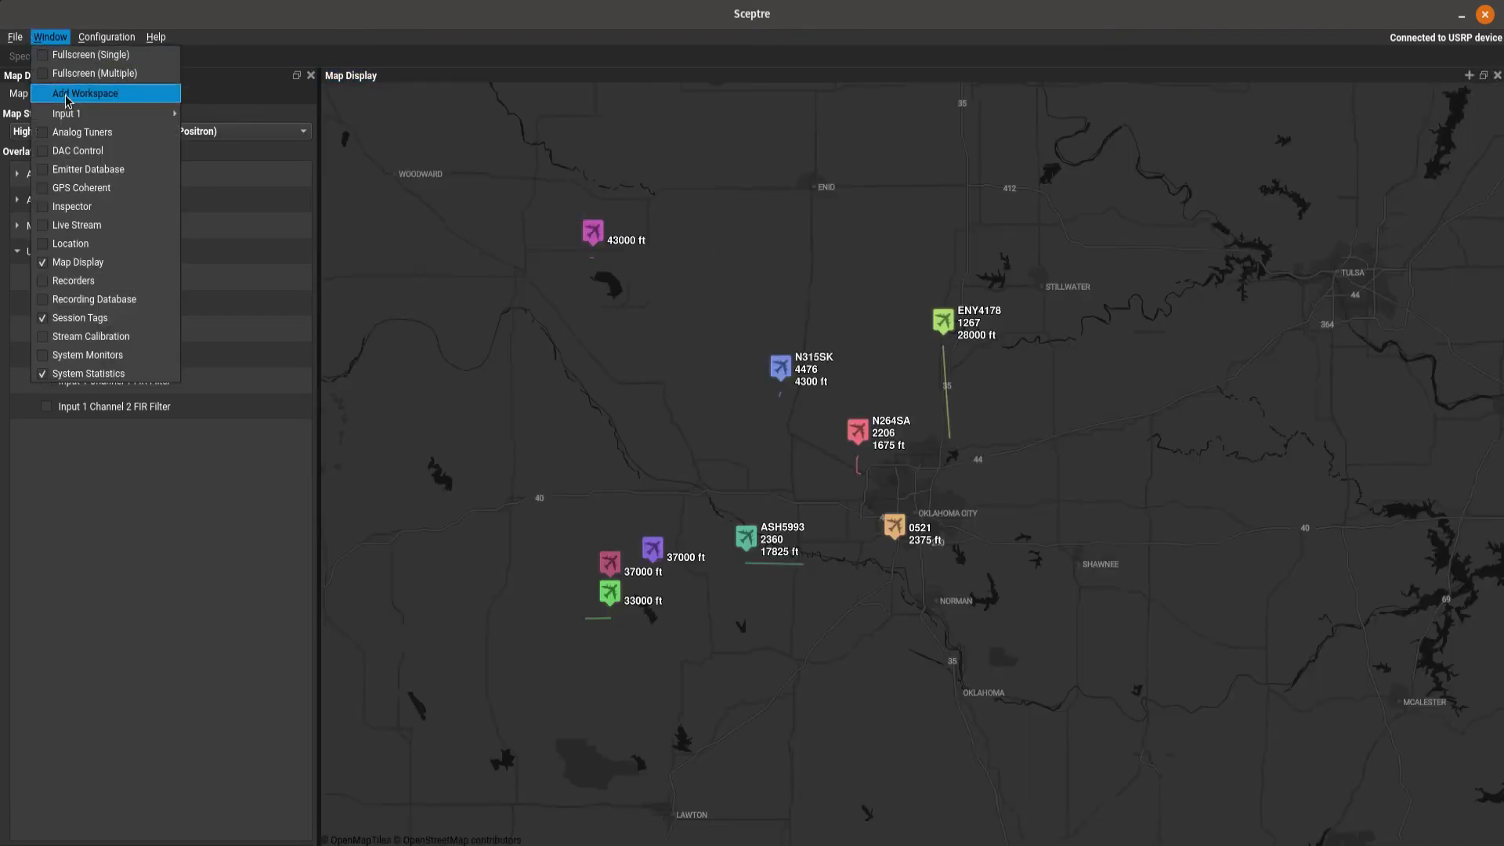
pyautogui.moveTo(143, 114)
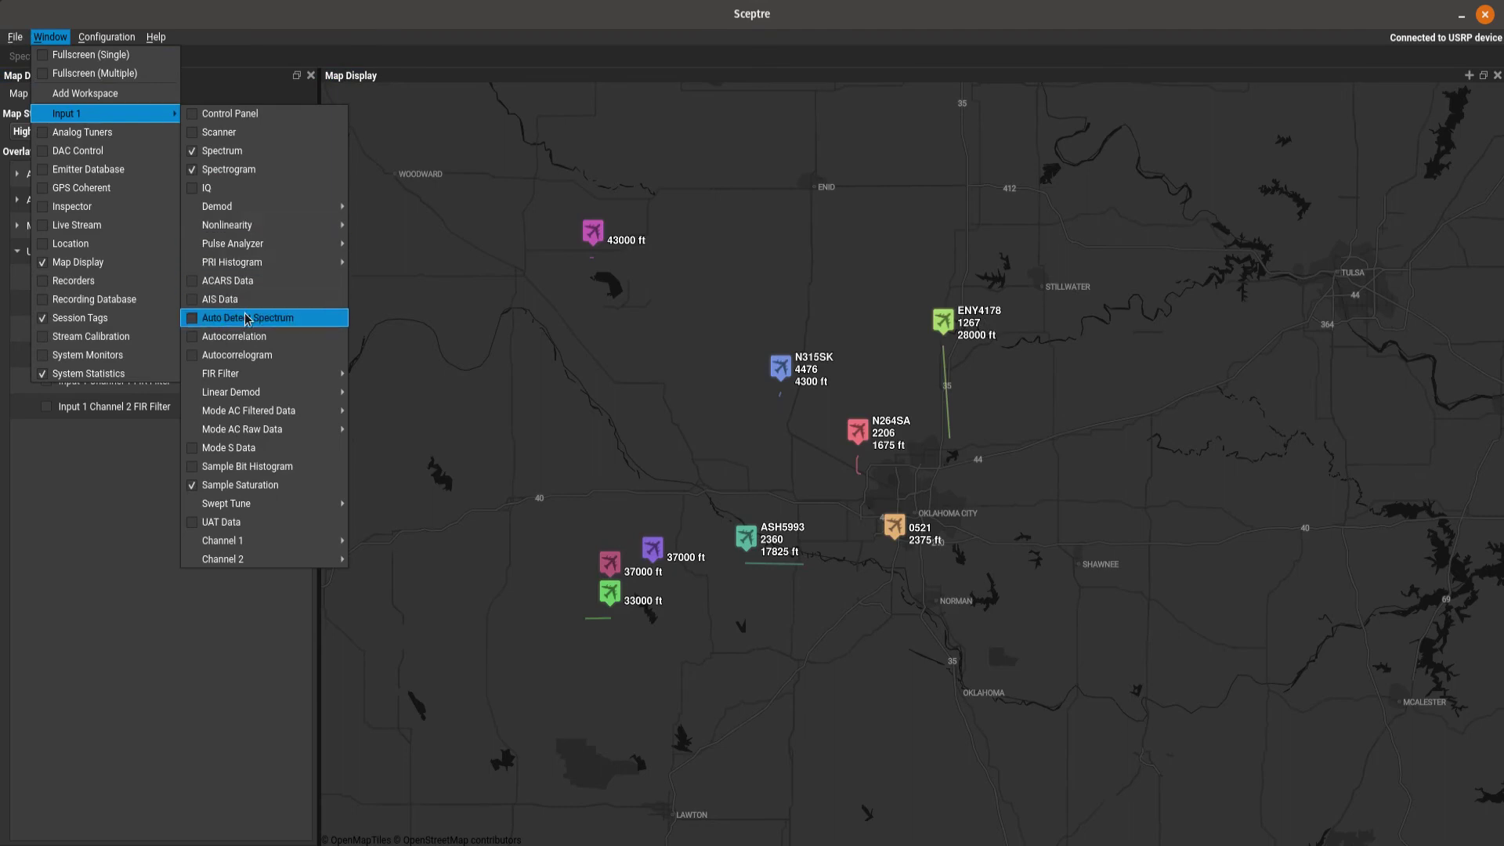
pyautogui.click(708, 313)
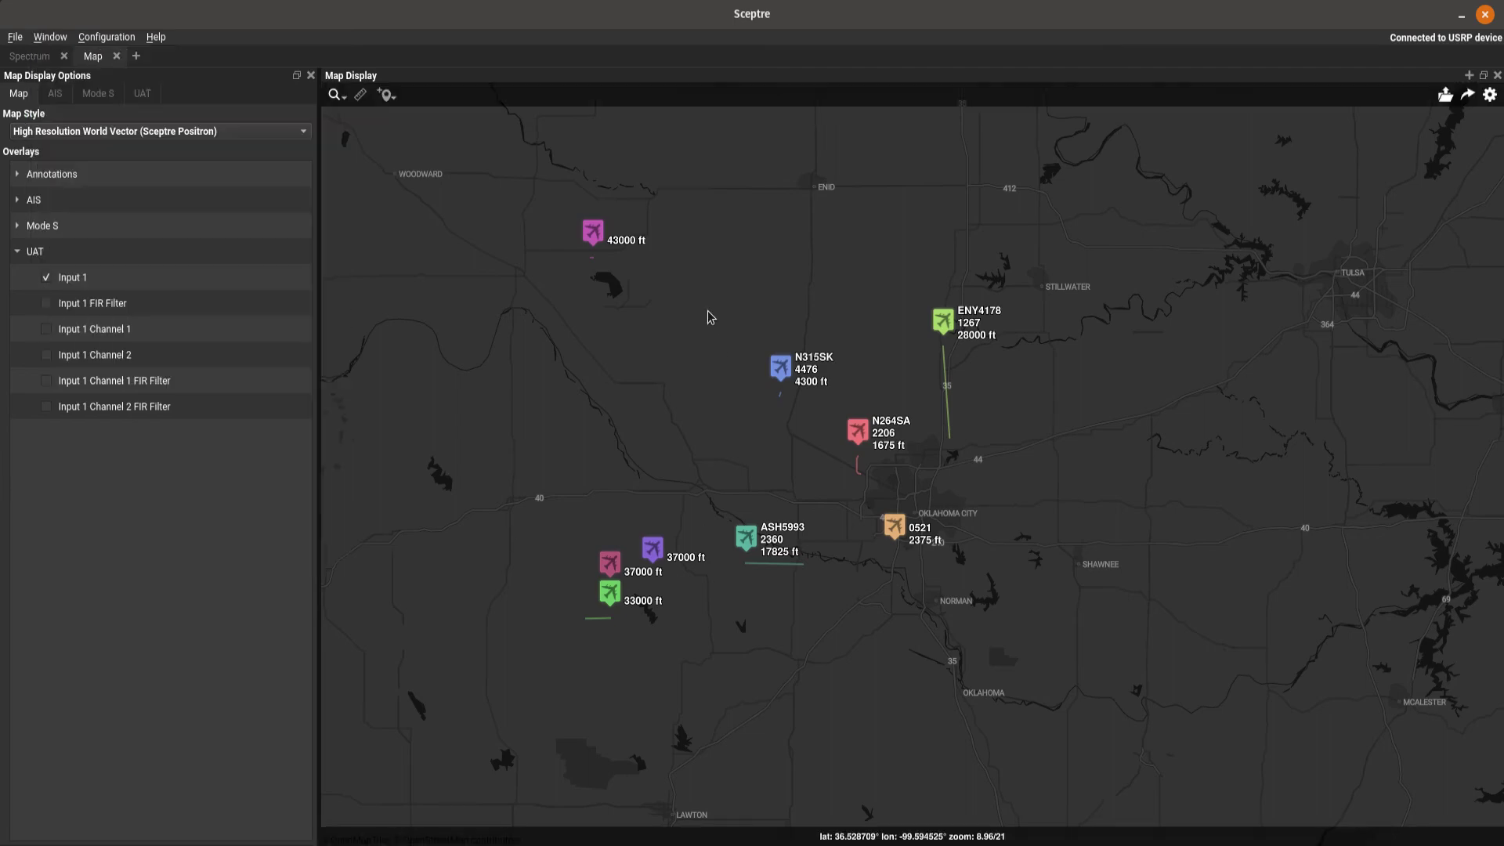
pyautogui.scroll(-3, 803, 541)
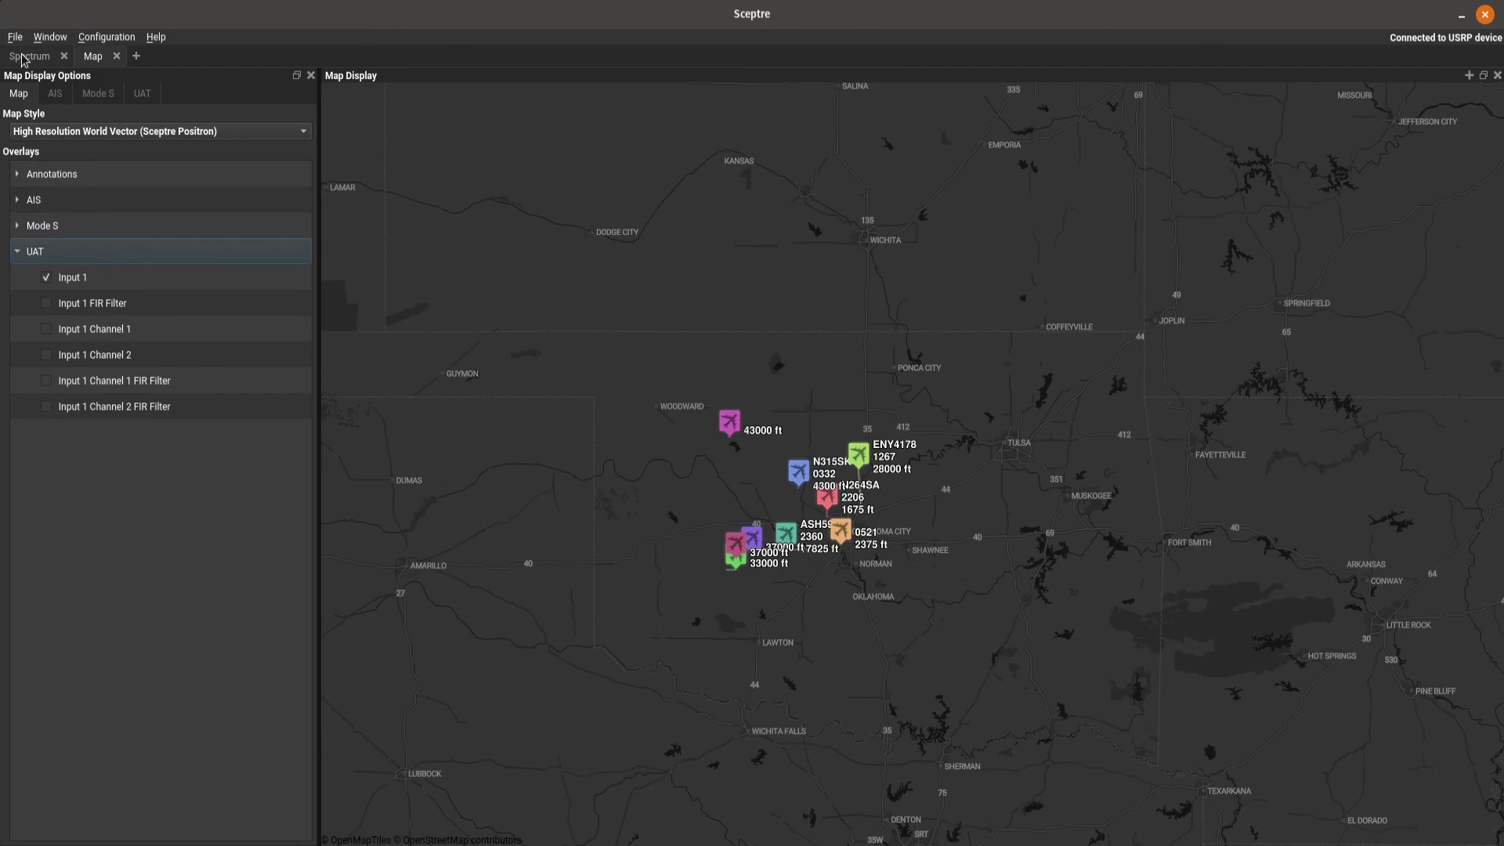
# Set the Spectrum tab's Center Frequency to 1090 MHz
pyautogui.click(28, 57)
pyautogui.click(22, 351)
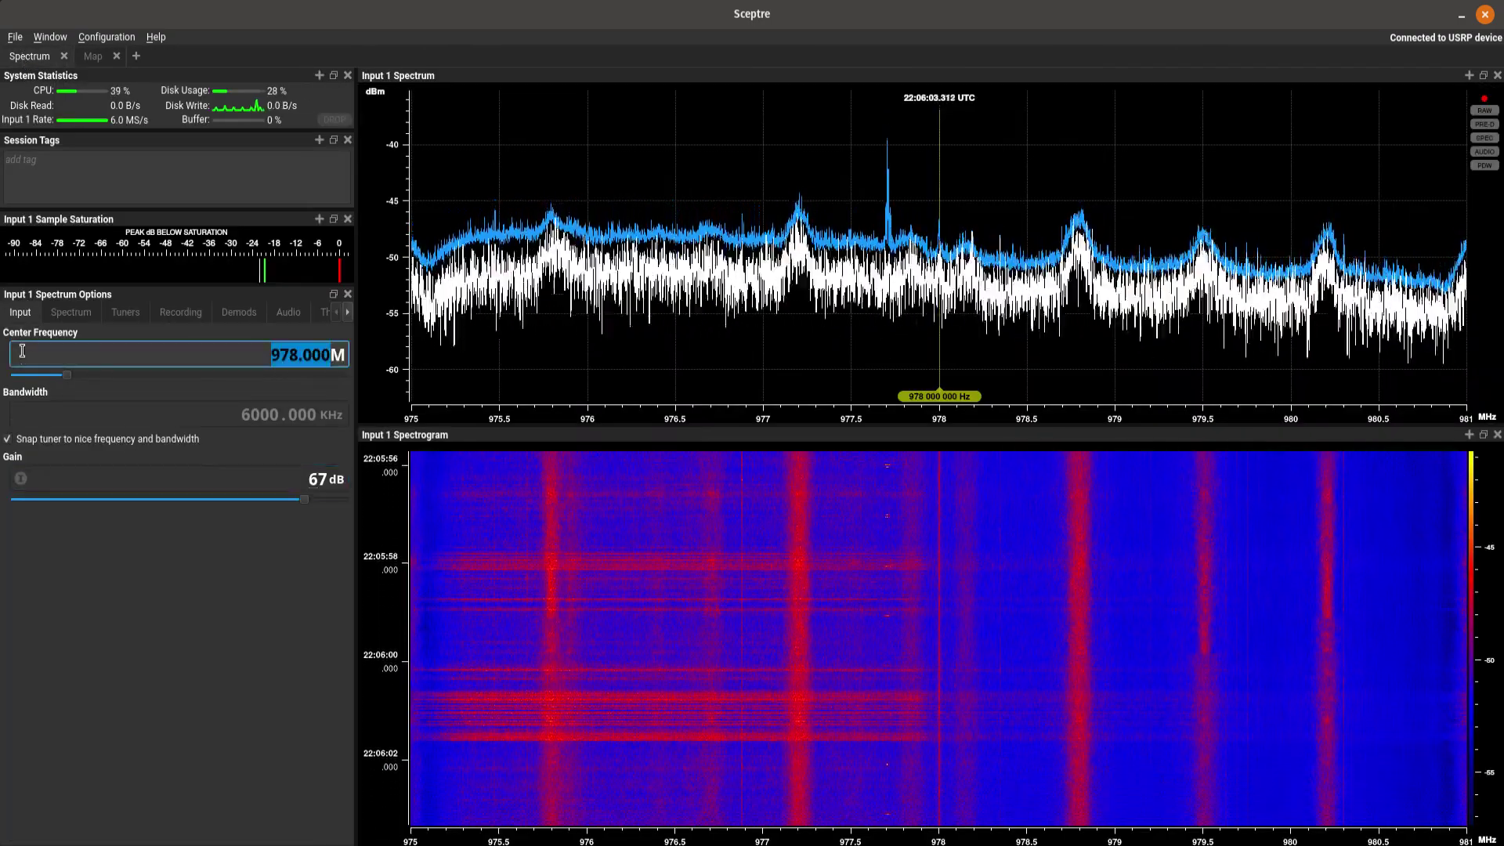
pyautogui.write('108')
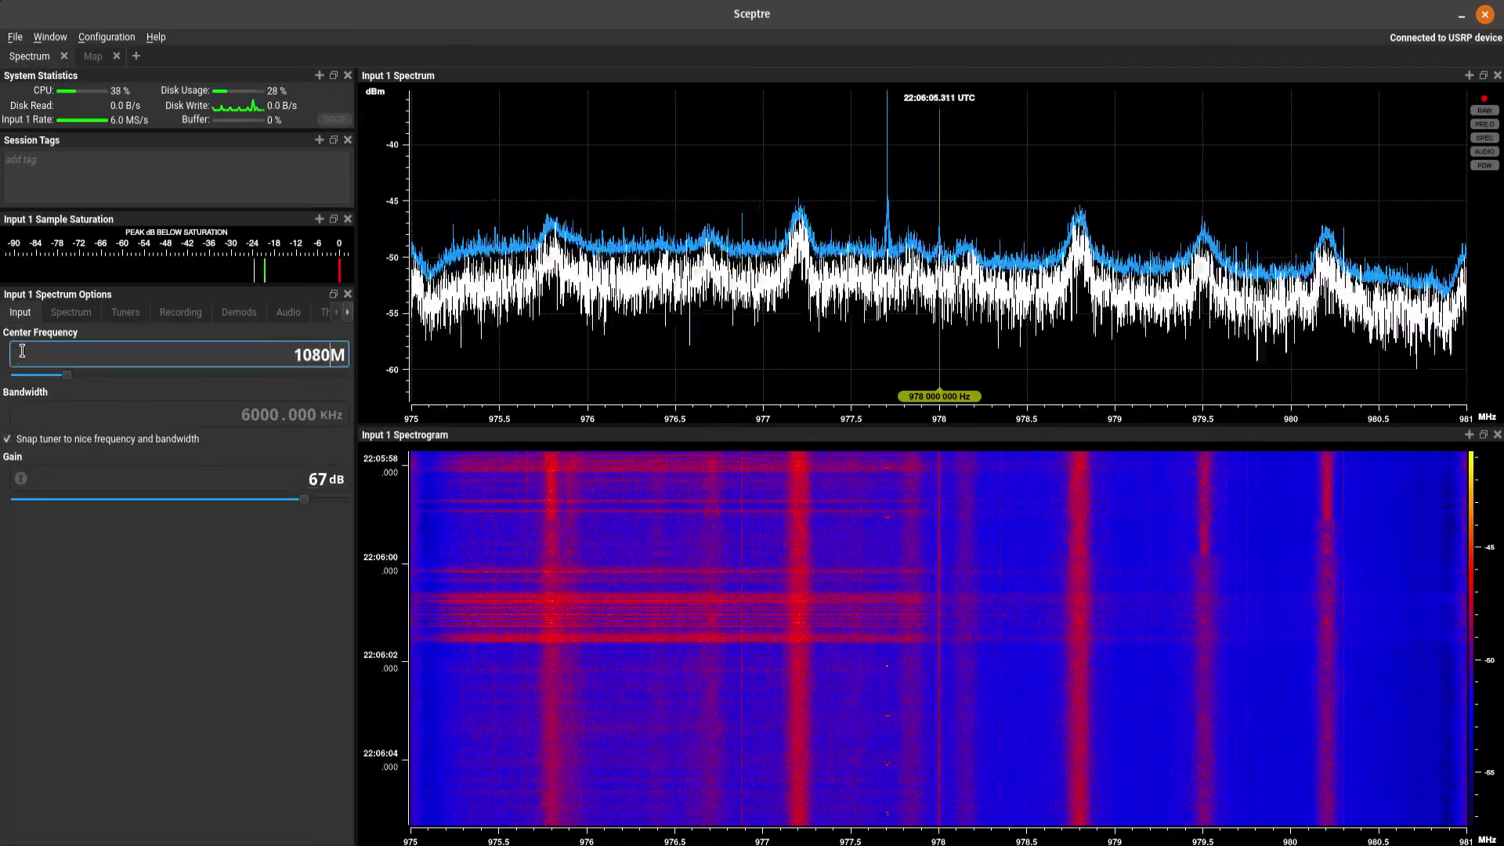
pyautogui.press('BackSpace')
pyautogui.write('90')
pyautogui.press('Return')
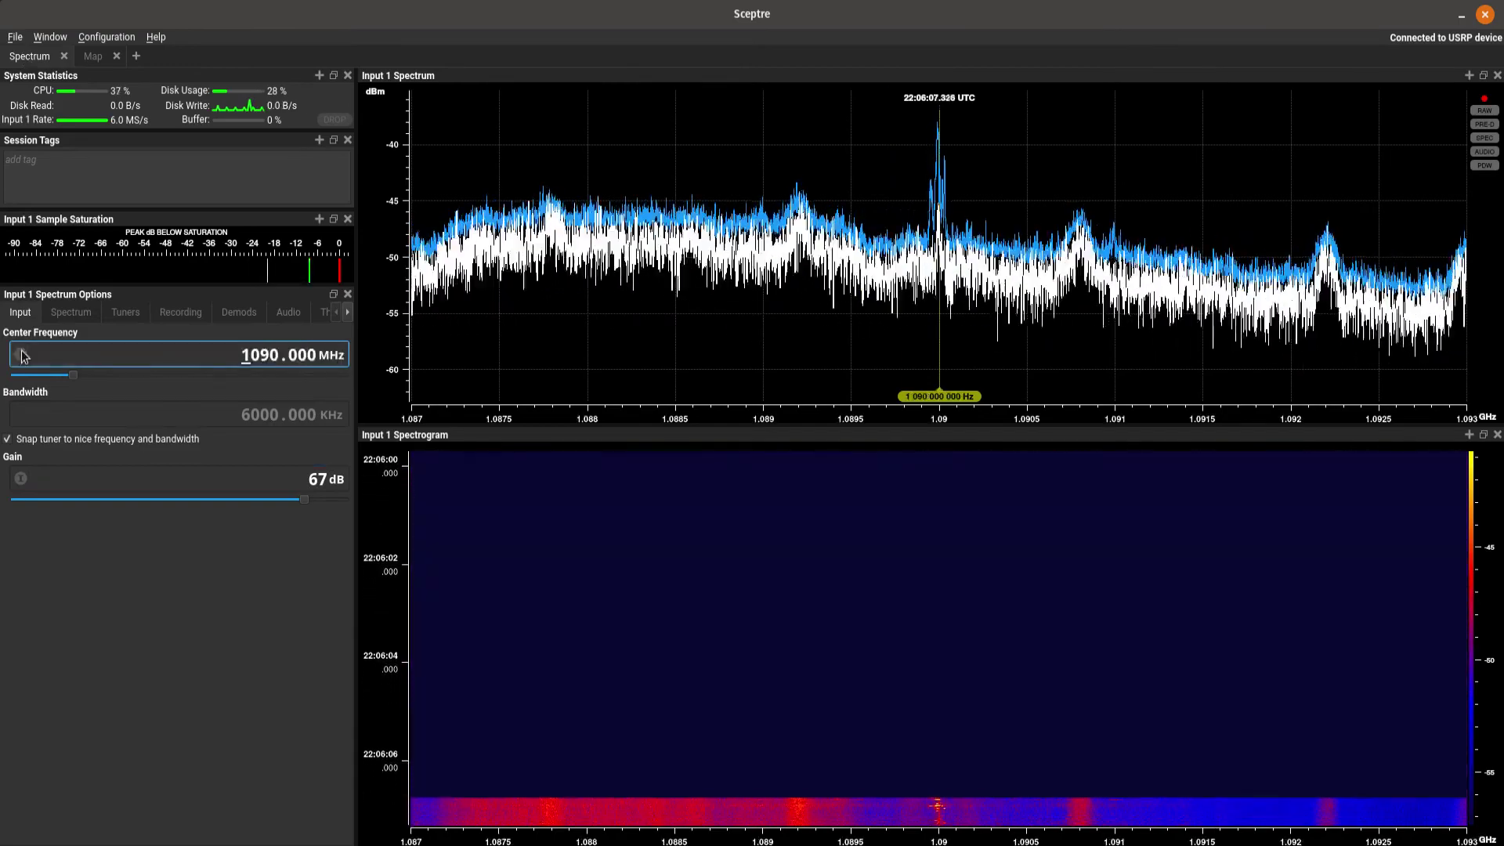
# Back on the Map tab, pan and zoom to centre the Oklahoma City aircraft
pyautogui.click(92, 55)
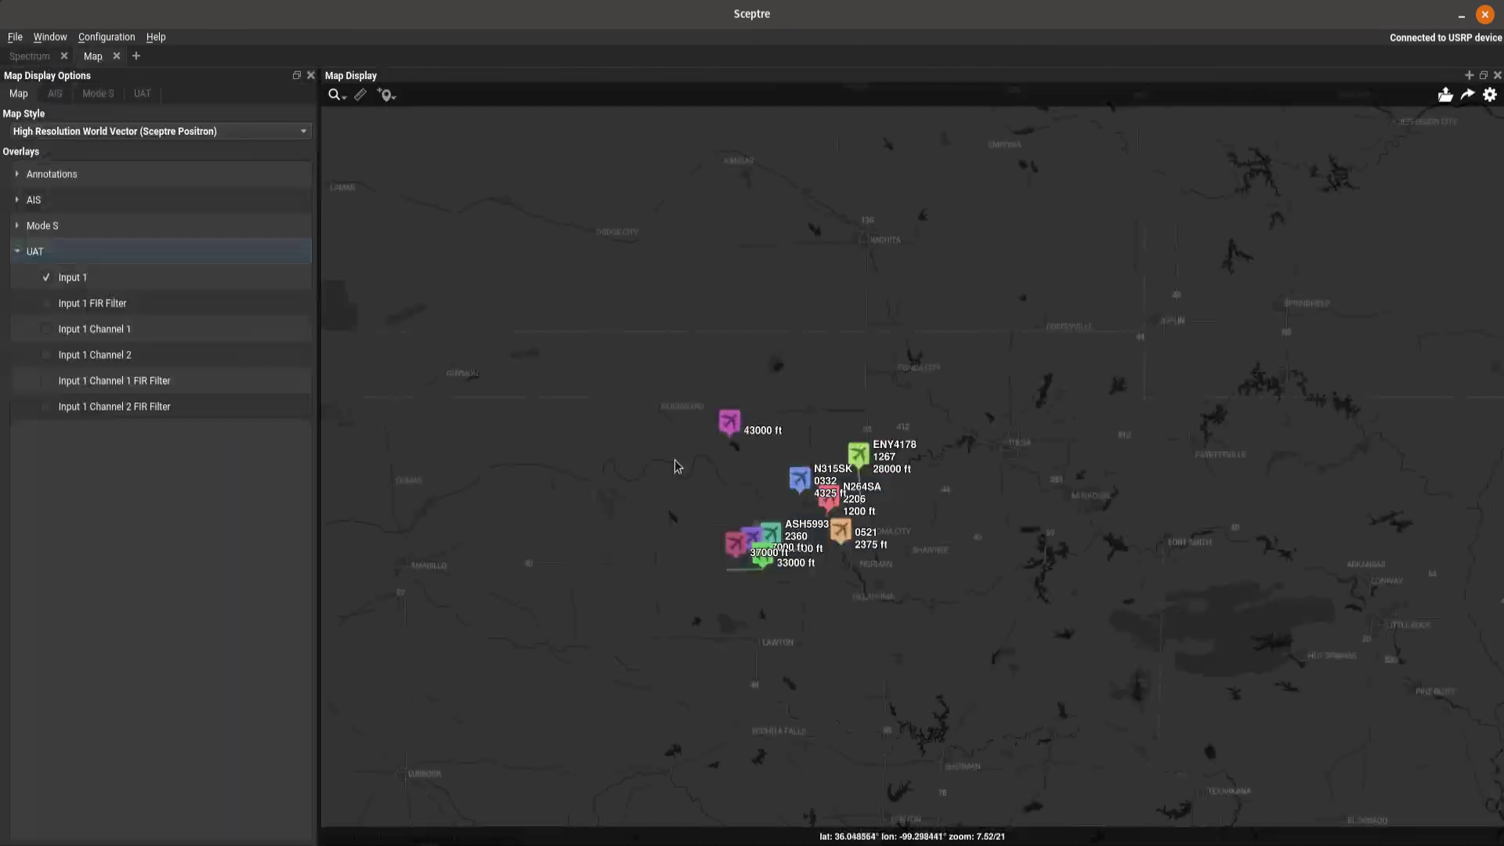
pyautogui.moveTo(682, 390); pyautogui.dragTo(736, 363)
pyautogui.scroll(5, 938, 480)
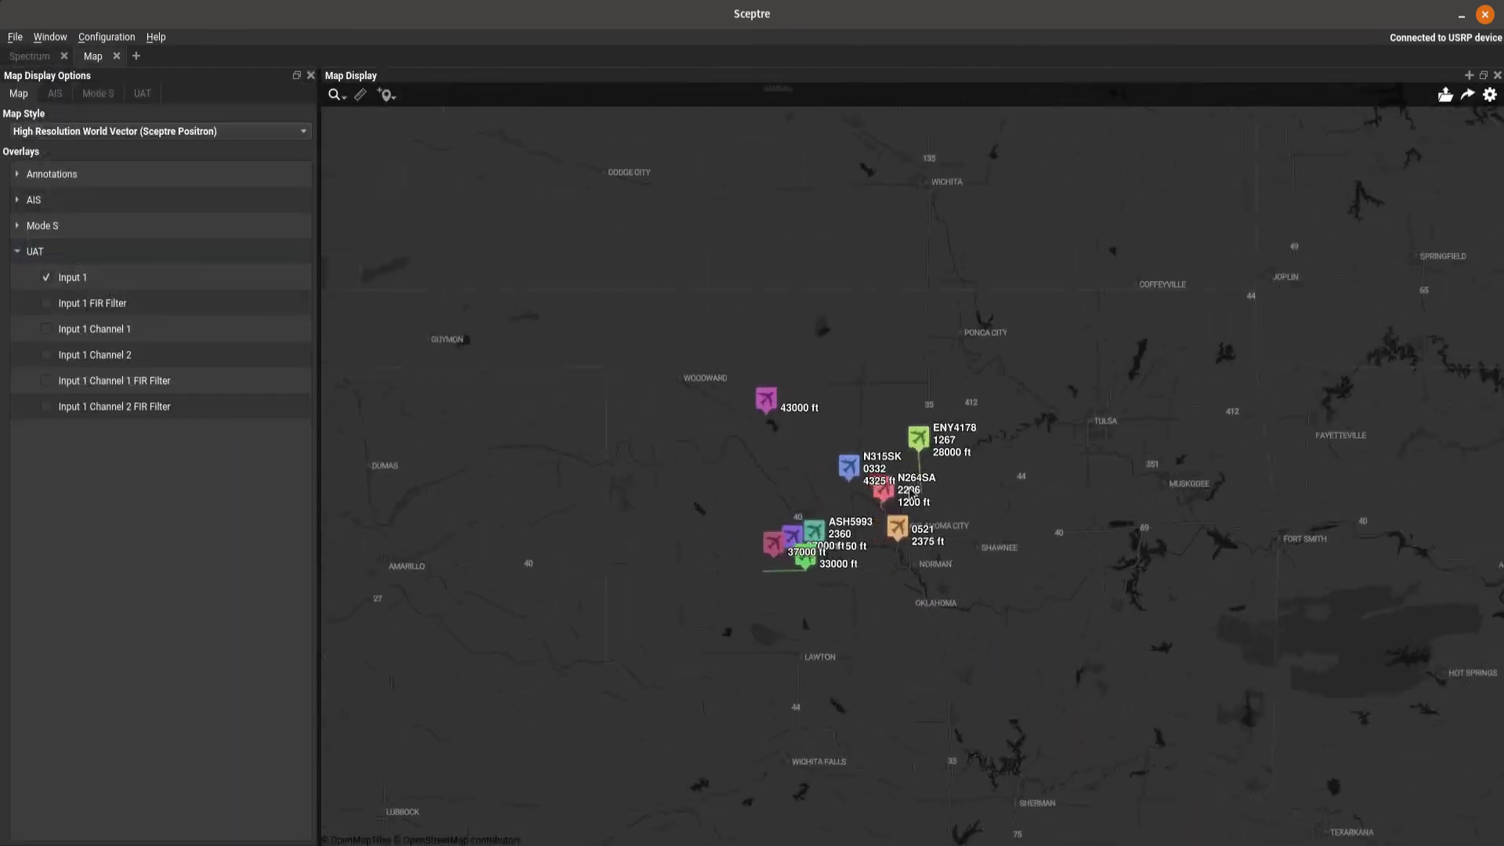
pyautogui.scroll(1, 811, 666)
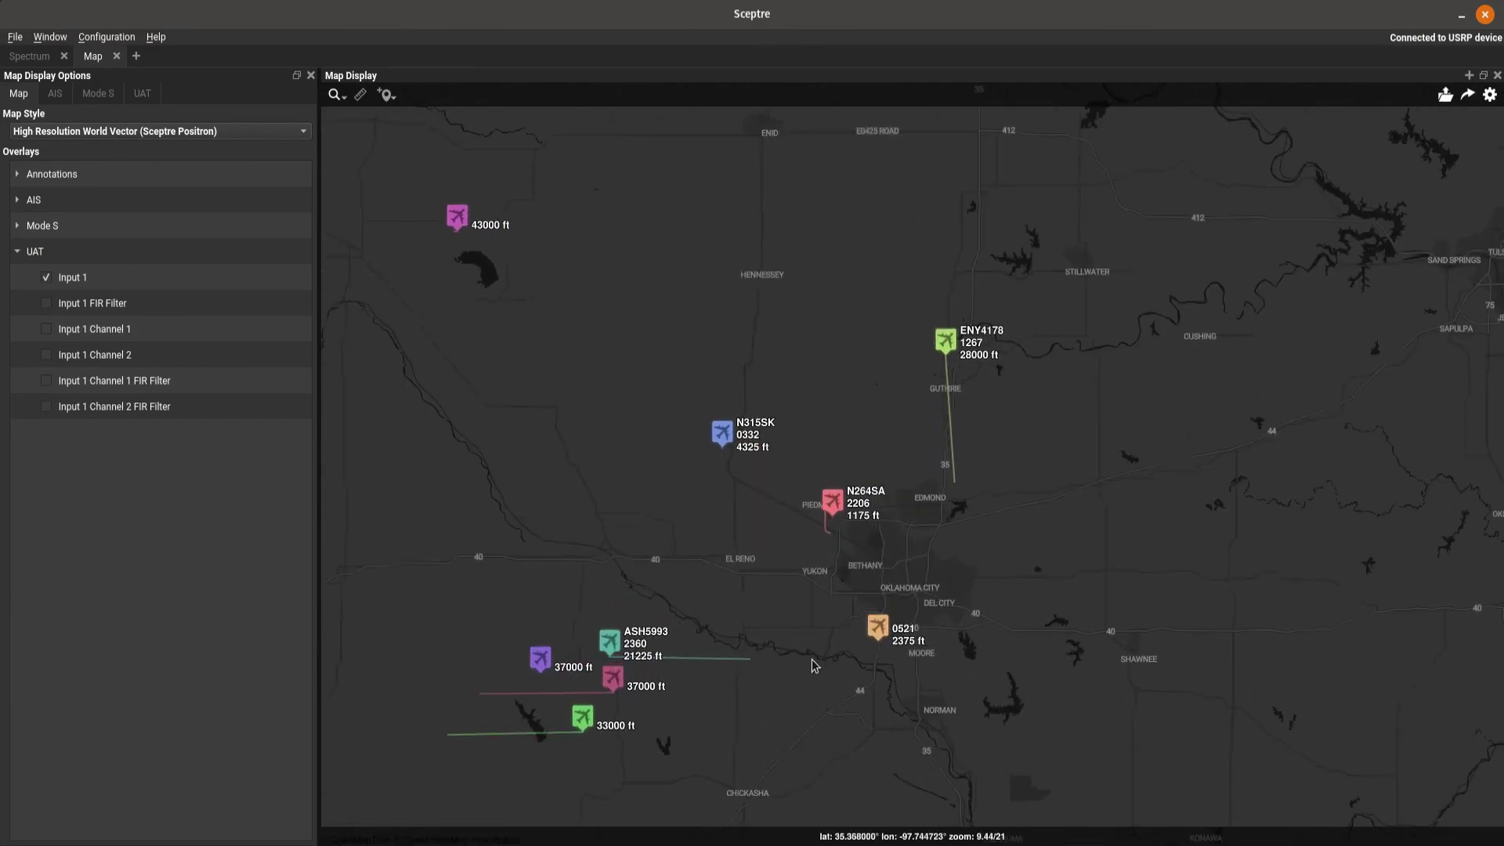
pyautogui.moveTo(724, 722); pyautogui.dragTo(781, 716)
pyautogui.scroll(-2, 781, 717)
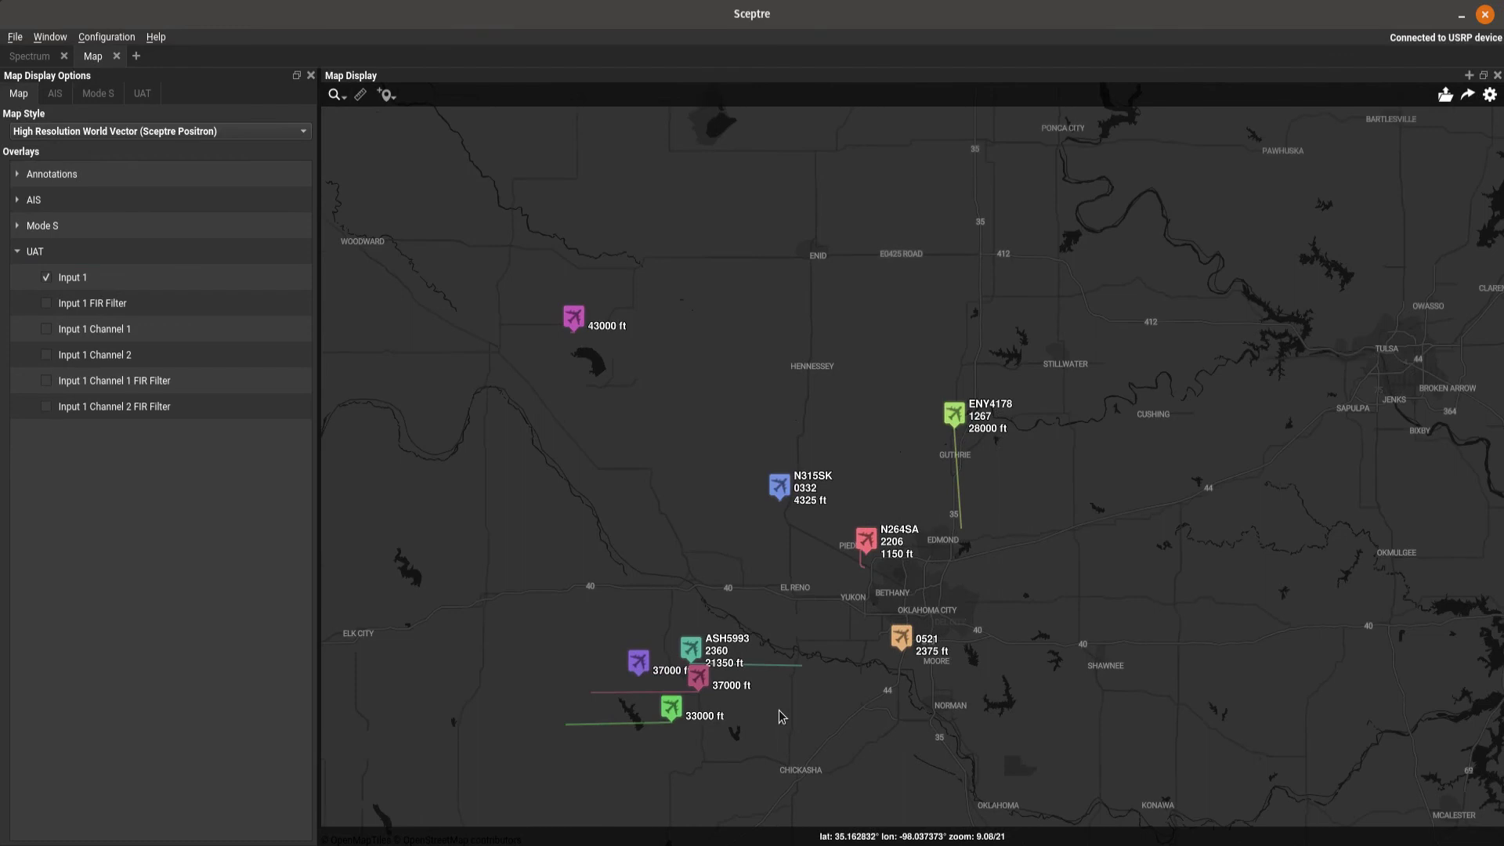